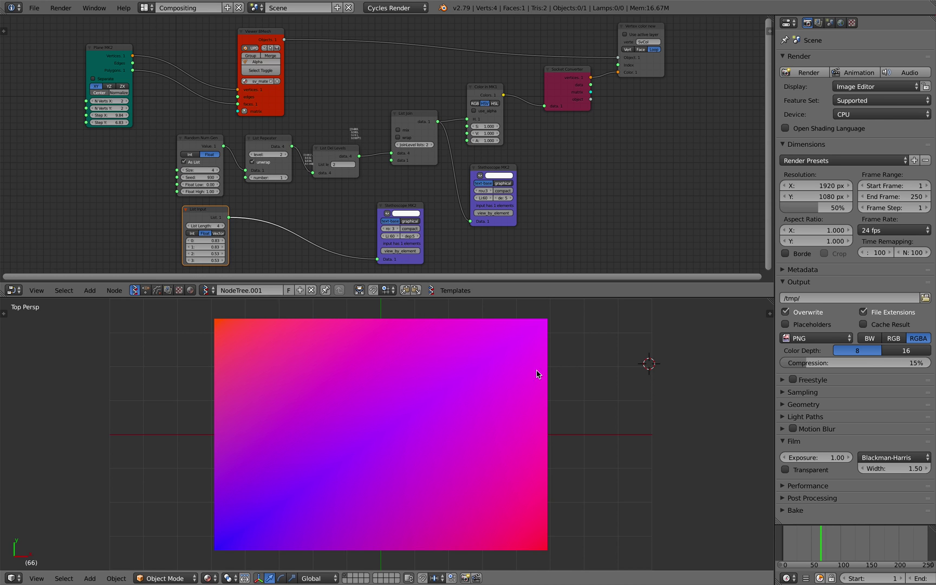
Set the Random Num Gen node's seed to 1070 to change the example plane's gradient.
left_click_drag(199, 177, 297, 140)
scroll(379, 108, "down", 1)
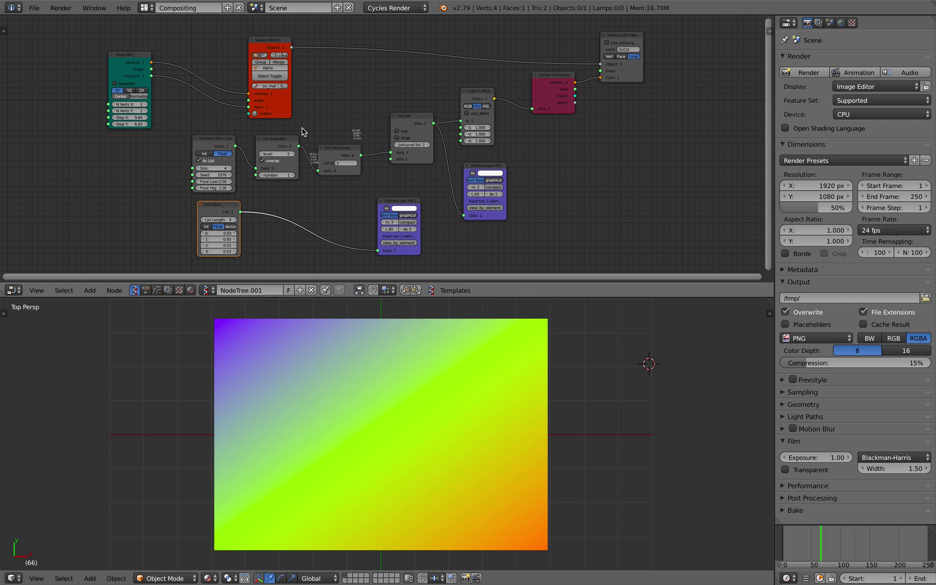
scroll(301, 138, "up", 2)
scroll(309, 134, "down", 3)
middle_click_drag(310, 129, 314, 131)
scroll(259, 161, "up", 1)
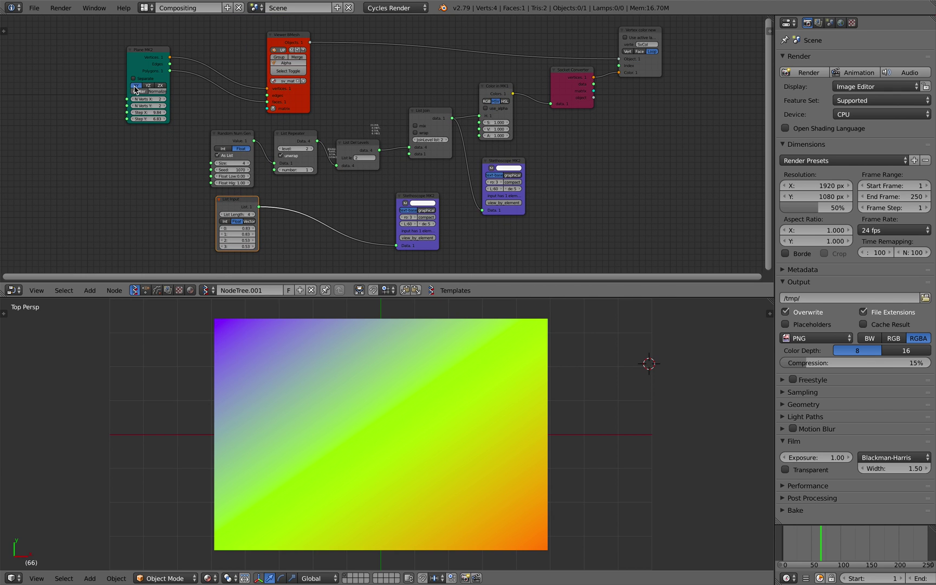
Start a new file by reloading the start-up file.
left_click(33, 7)
left_click(44, 21)
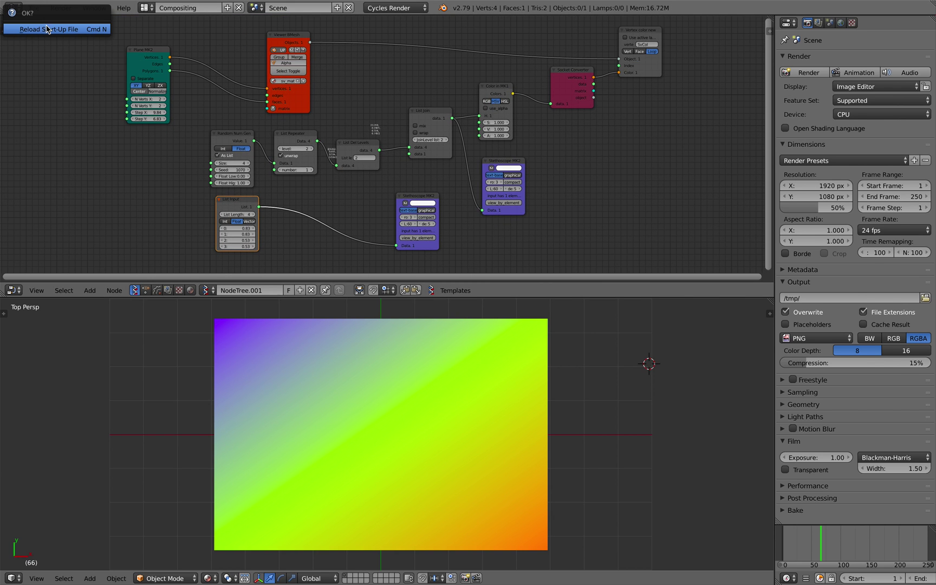
left_click(46, 26)
Delete all default objects from the scene.
middle_click_drag(437, 188, 483, 205)
left_click(491, 201)
key("a")
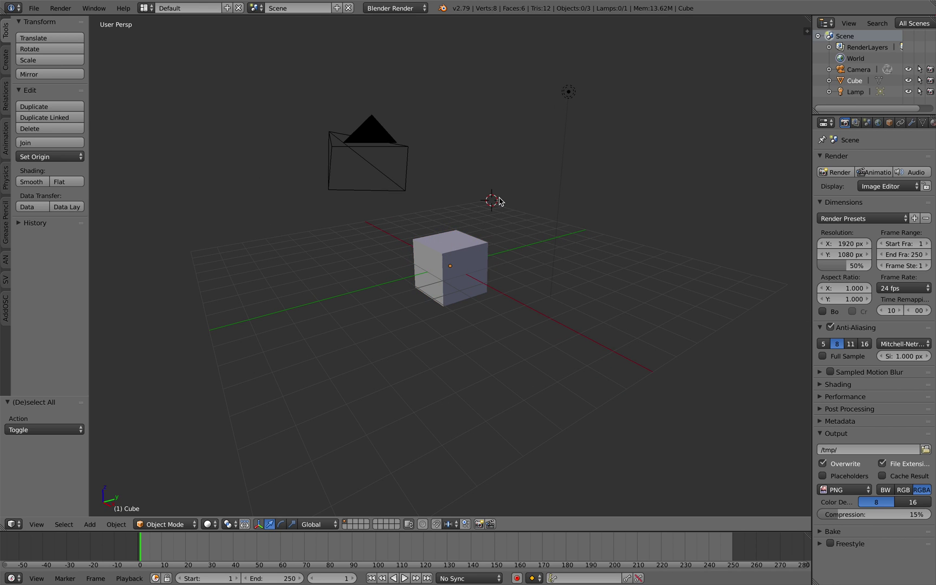
key("a")
key("x")
left_click(493, 200)
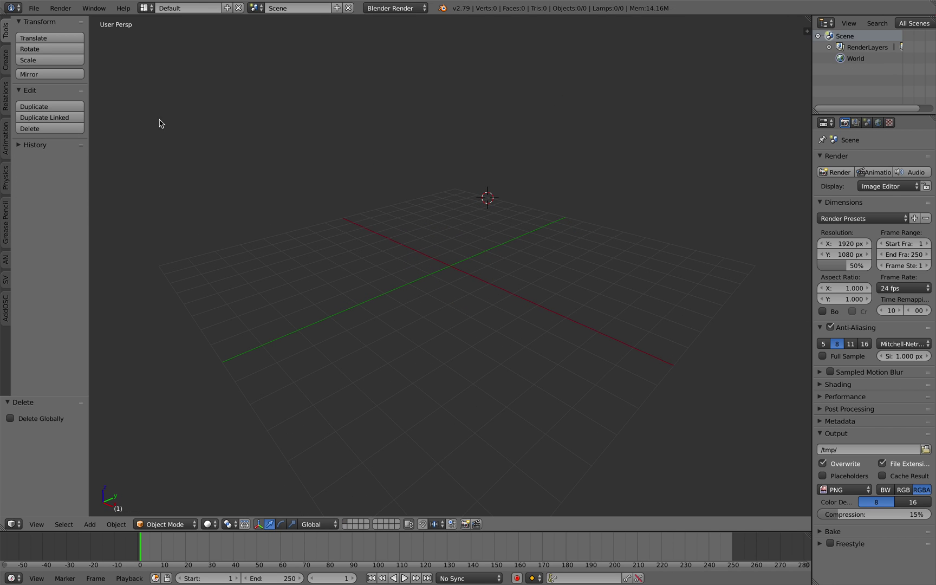
Save the empty scene to the Desktop as sv_gradient_001.
left_click(33, 8)
left_click(60, 99)
left_click(219, 51)
type("sv")
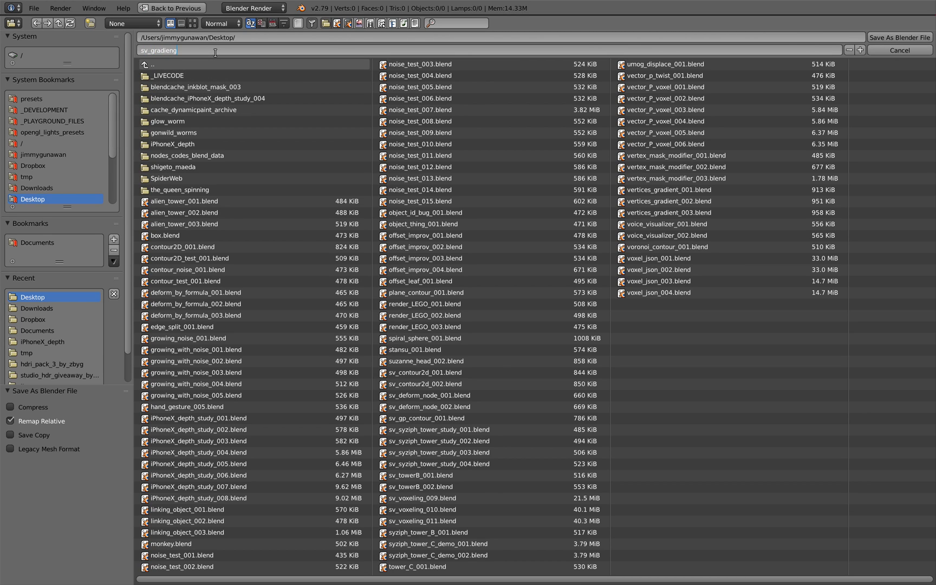
type("_gradient_001")
key("Return")
key("Return")
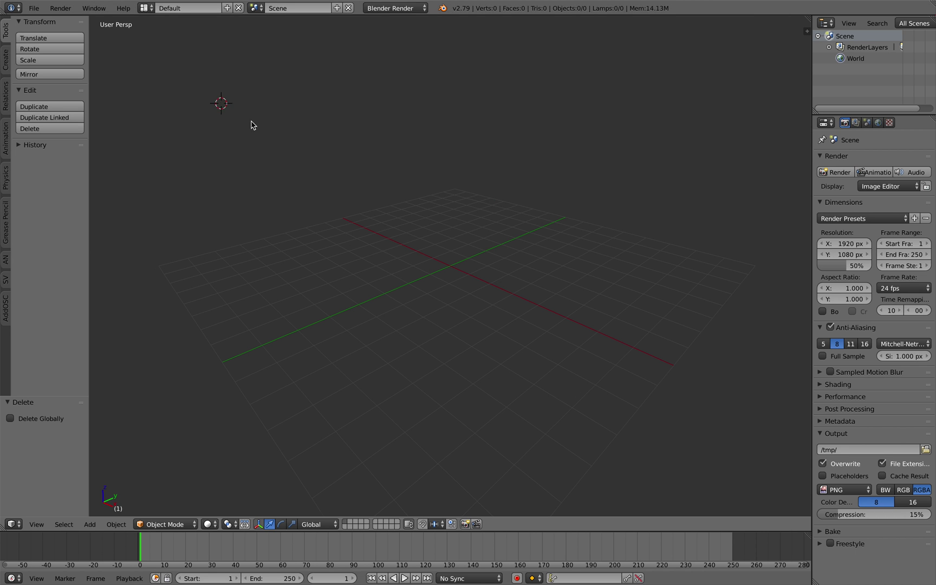
Use the Compositing layout with the 3D view merged over the image editor, and set the node editor to Sverchok nodes.
left_click(147, 7)
left_click(156, 46)
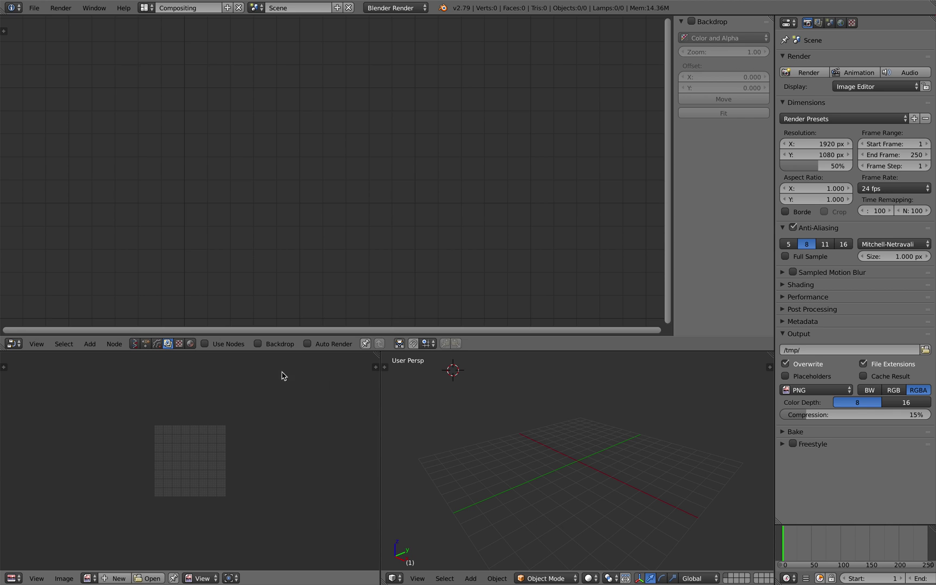
left_click_drag(379, 356, 239, 366)
left_click(134, 344)
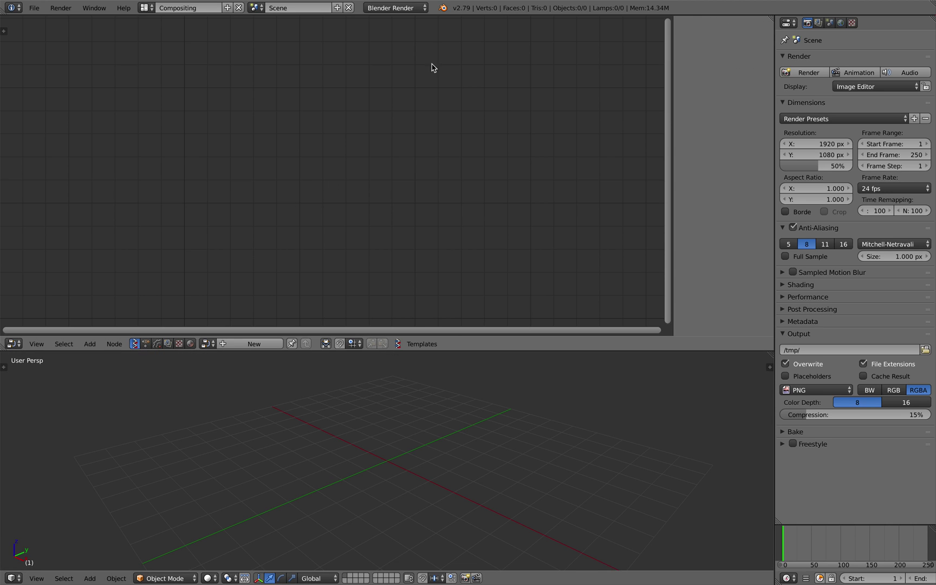
Set the render engine to Cycles Render.
left_click(426, 8)
left_click(396, 45)
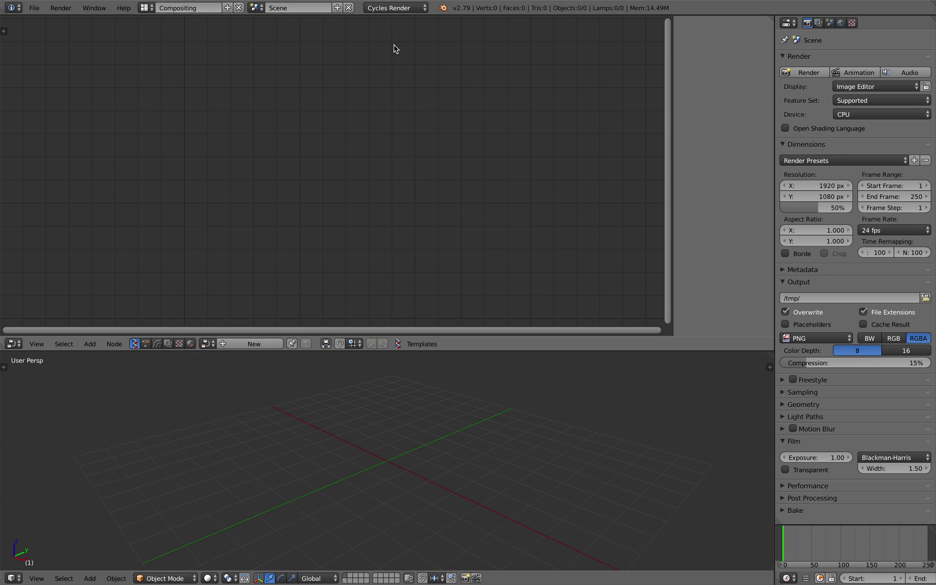
key("ctrl+u")
left_click(385, 157)
Collapse the node editor's side panel and raise the area boundary to enlarge the 3D view.
left_click_drag(675, 126, 764, 138)
left_click_drag(599, 351, 574, 295)
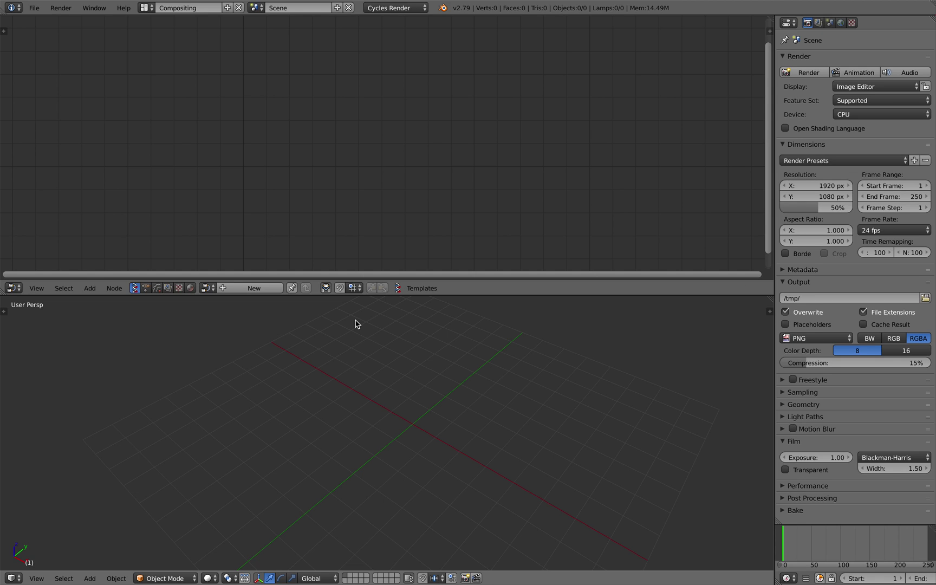
middle_click_drag(416, 428, 277, 371)
Try to add a plane node to a new node tree.
left_click(271, 288)
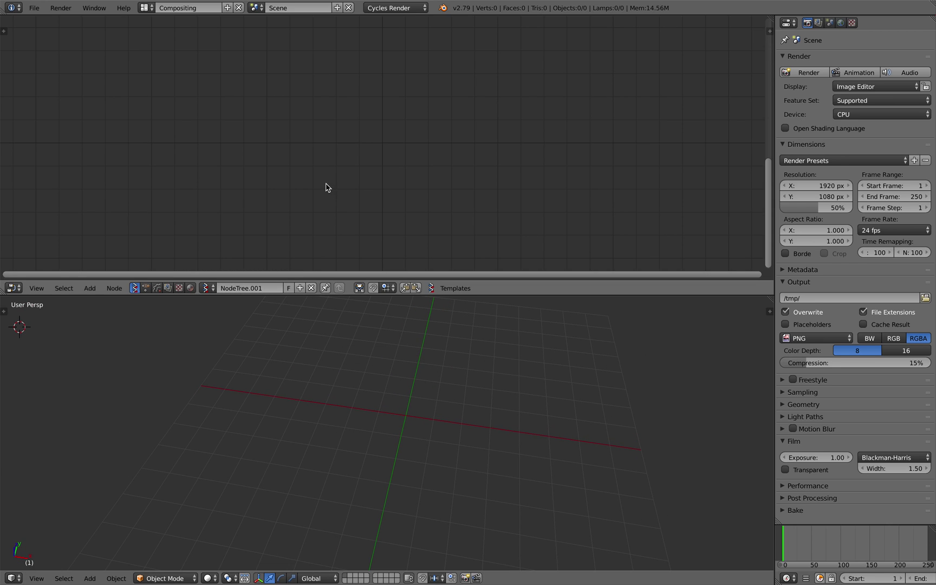
key("shift+a")
left_click(318, 178)
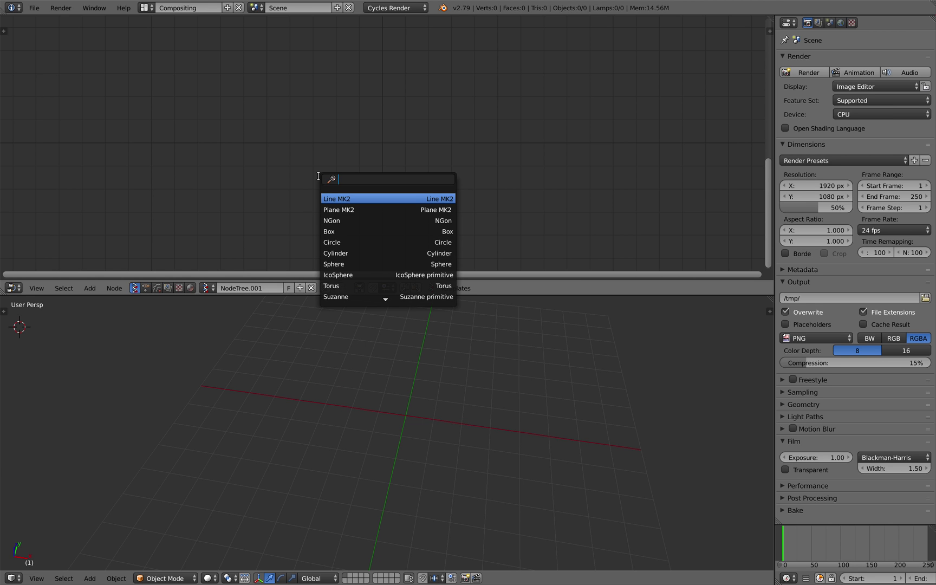
type("plane")
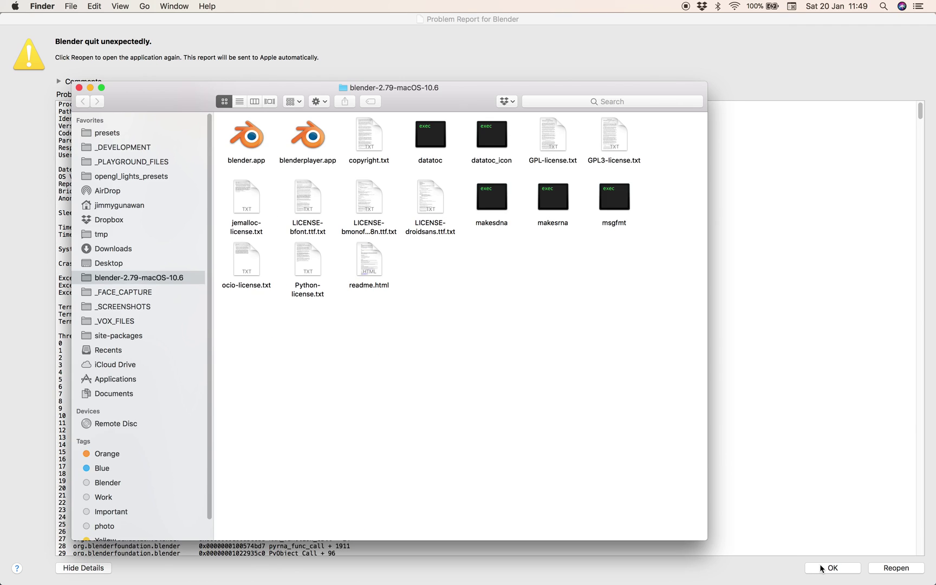
Dismiss the crash report and relaunch Blender from the MacOS folder inside the blender.app package contents.
left_click(821, 567)
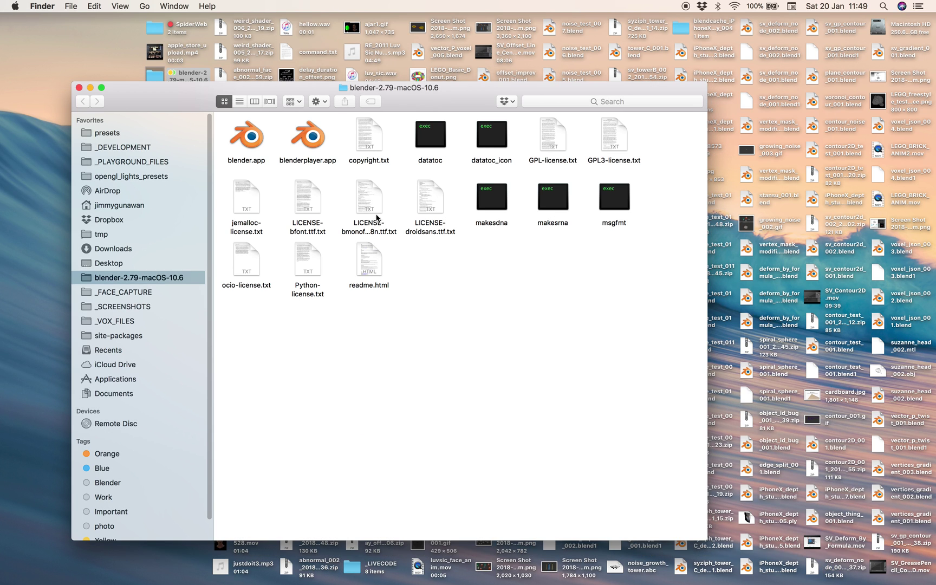
right_click(232, 137)
left_click(254, 146)
right_click(253, 139)
left_click(285, 156)
double_click(249, 142)
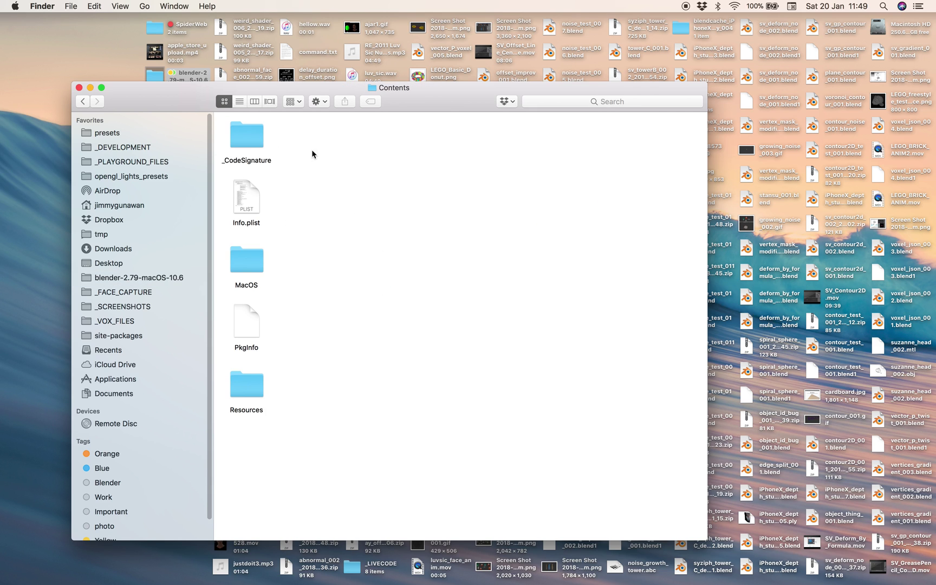
double_click(239, 264)
double_click(245, 137)
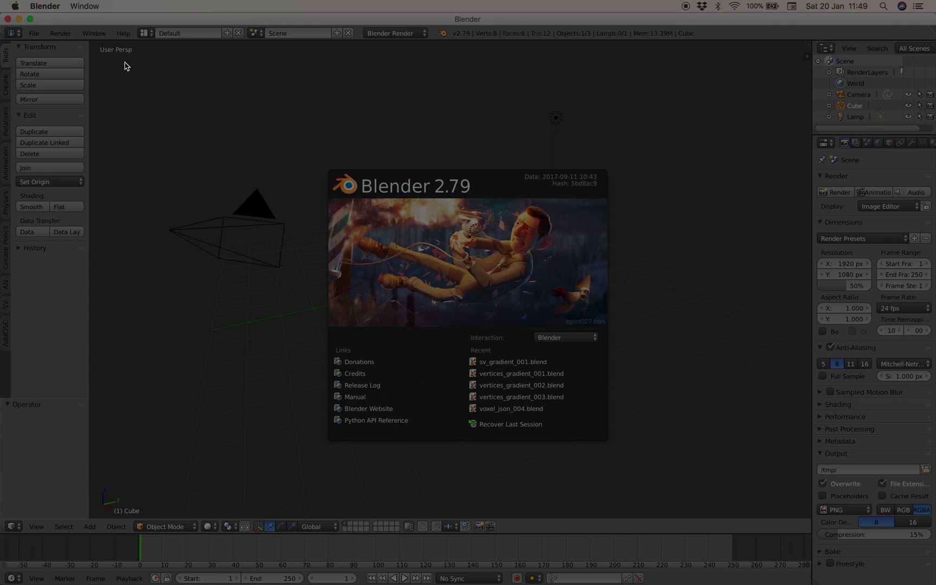
Reopen the recent file sv_gradient_001.blend in a full-screen window.
left_click(35, 33)
left_click(35, 33)
mouse_move(84, 69)
left_click(163, 68)
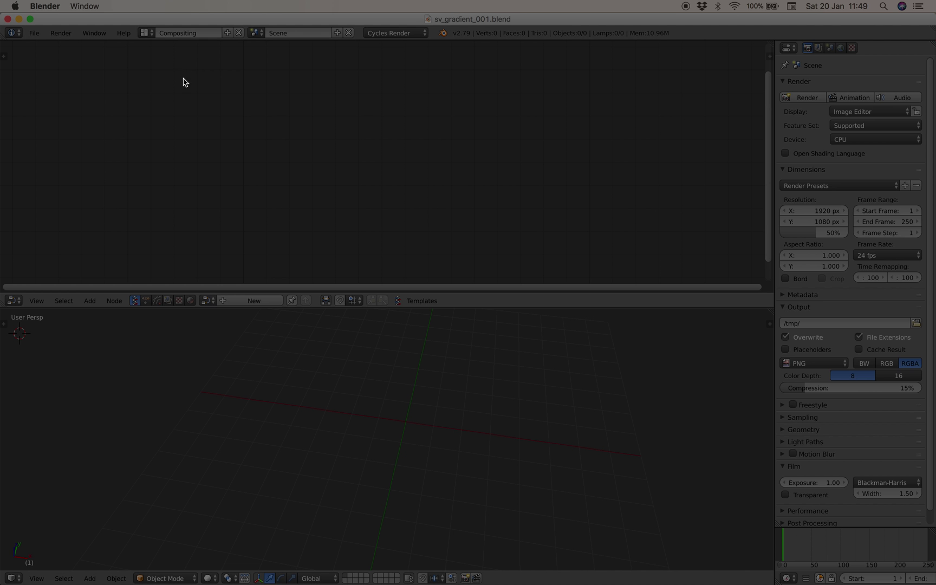
left_click(34, 19)
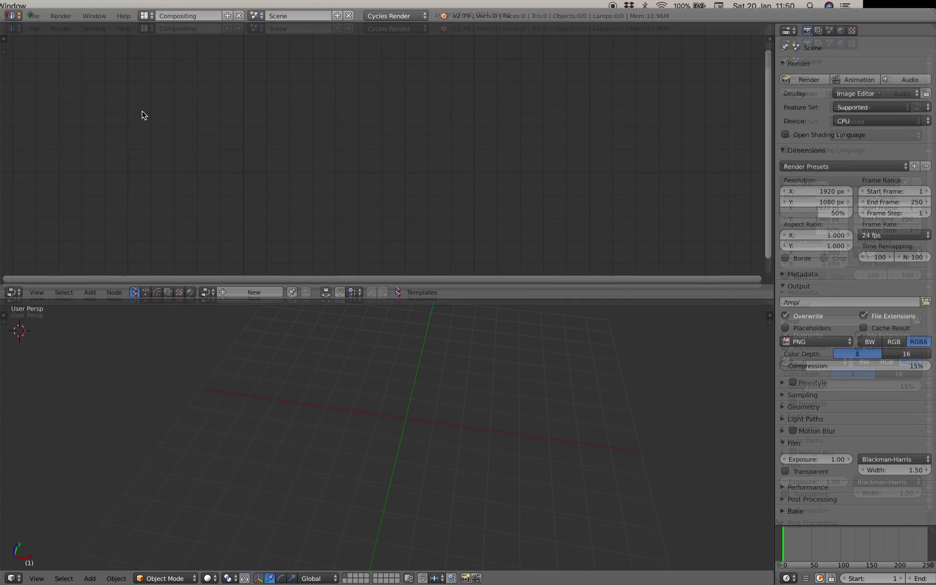
left_click(39, 14)
mouse_move(82, 45)
left_click(179, 46)
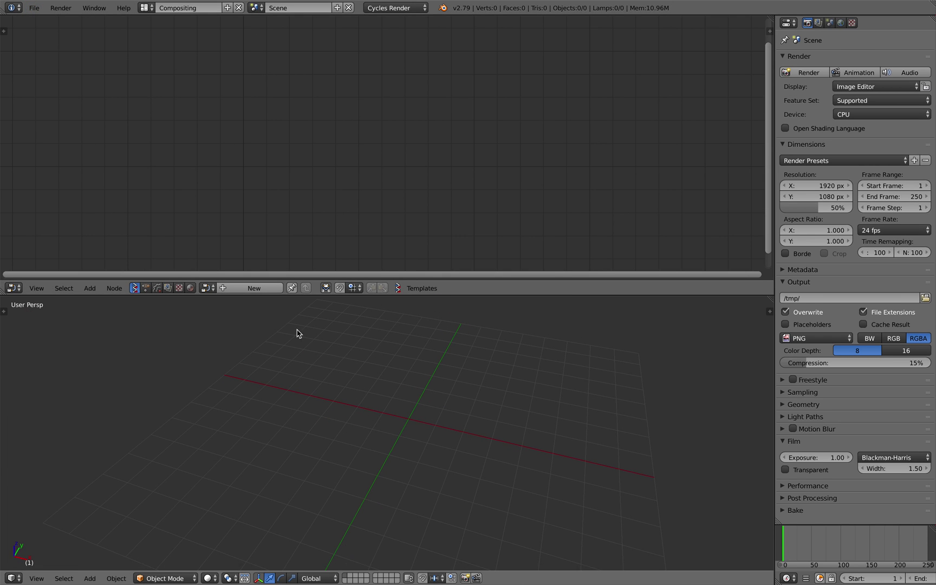
Create a new node tree with a Plane MK2 node in it and save the file.
left_click(254, 287)
key("shift+a")
left_click(253, 164)
type("pla")
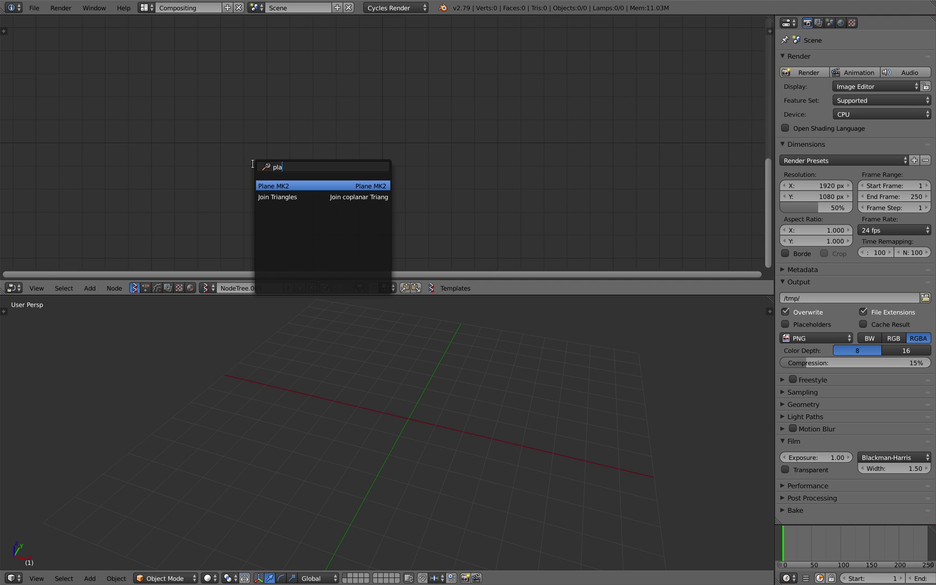
key("Return")
middle_click_drag(316, 153, 303, 145)
scroll(303, 144, "down", 3)
key("ctrl+s")
left_click(305, 152)
left_click_drag(304, 129, 271, 109)
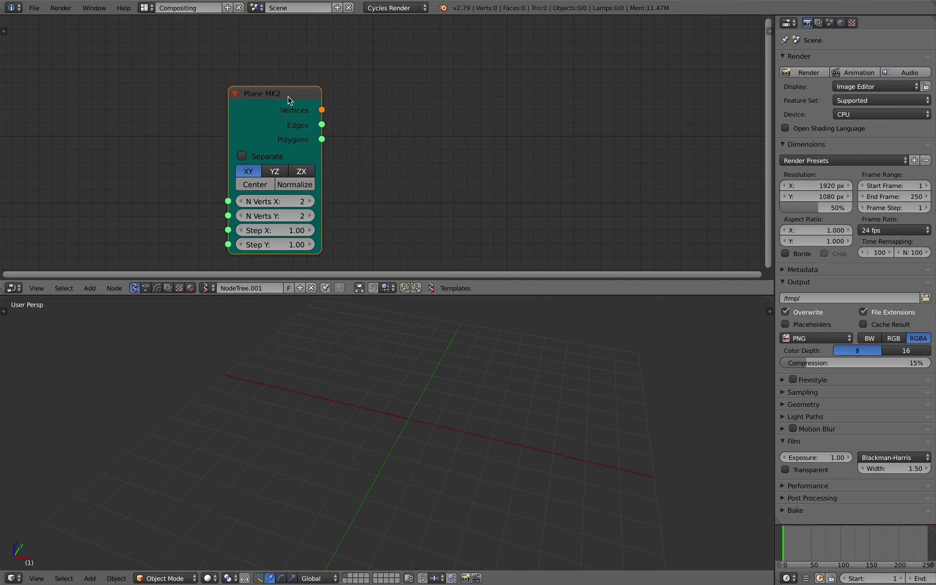
Add a Viewer BMesh node beside the Plane MK2 node and save the file.
key("shift+a")
left_click(448, 101)
type("vie")
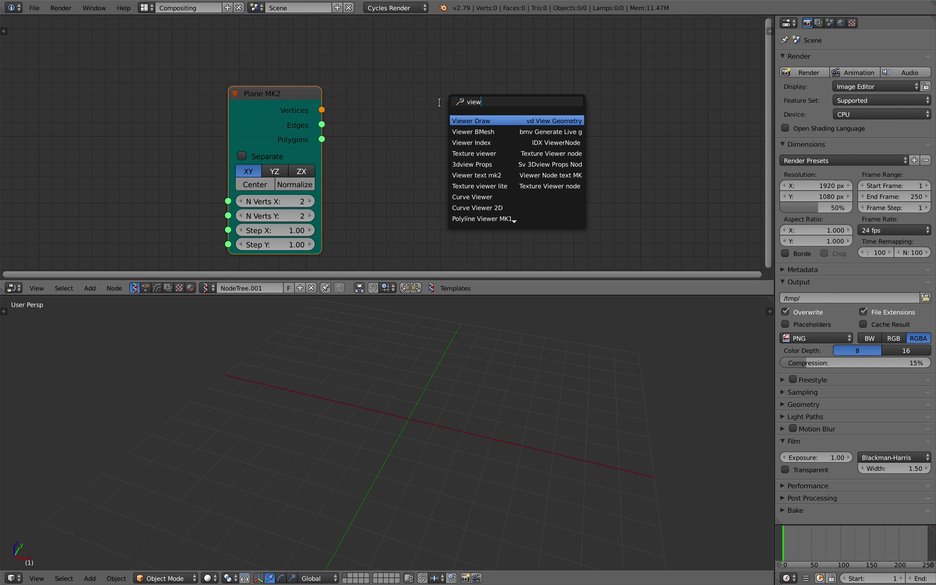
type("w")
key("Down")
key("Return")
left_click(464, 76)
key("ctrl+s")
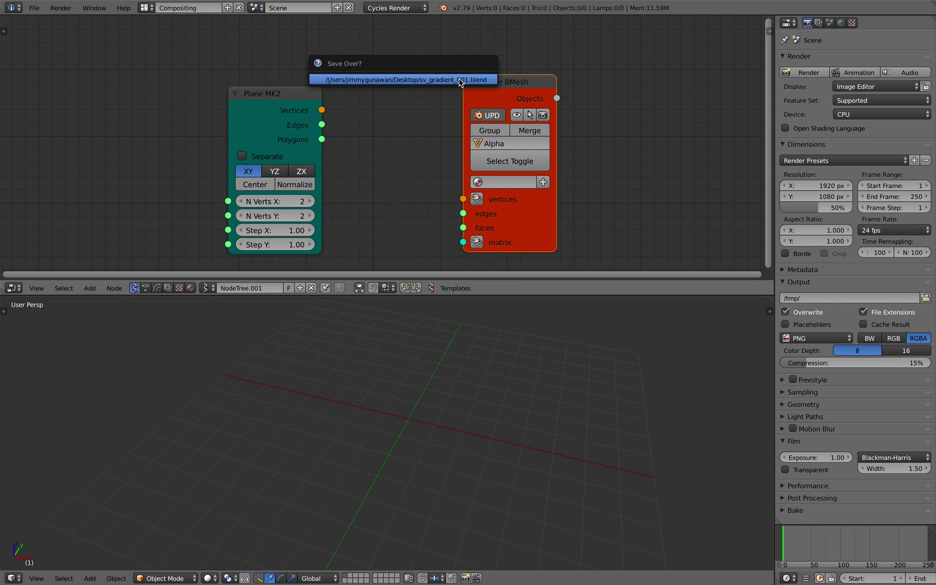
Link the Plane MK2 node's Vertices and Polygons outputs to the Viewer BMesh node's vertices and faces inputs.
left_click_drag(321, 110, 463, 199)
left_click_drag(322, 139, 463, 227)
left_click_drag(493, 95, 487, 86)
Enable the Plane MK2 node's Center option to centre the plane on the origin.
scroll(455, 428, "up", 3)
middle_click_drag(453, 423, 377, 440)
left_click(254, 184)
middle_click_drag(439, 416, 452, 429, "shift")
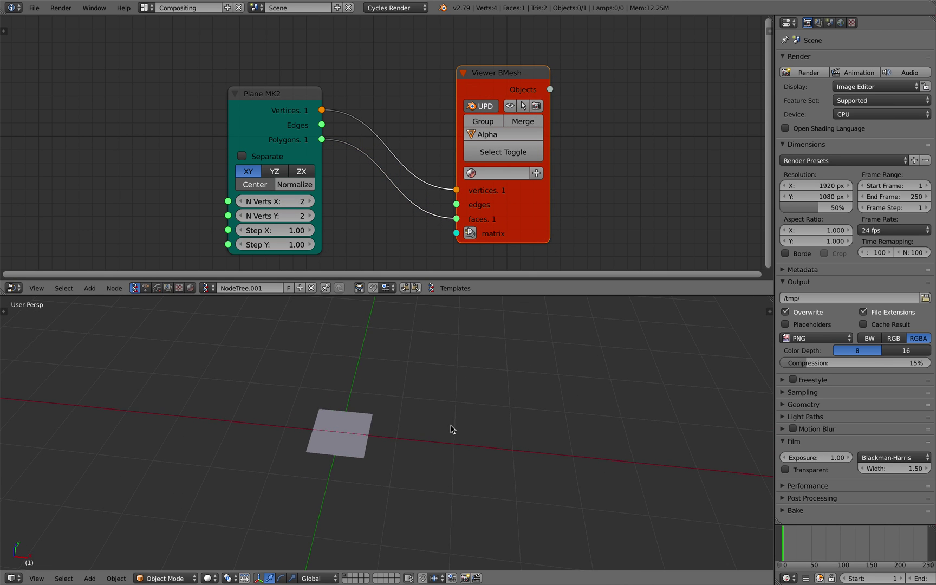
Widen the Plane MK2 node and set both its Step X and Step Y to 5.
middle_click_drag(300, 219, 289, 202)
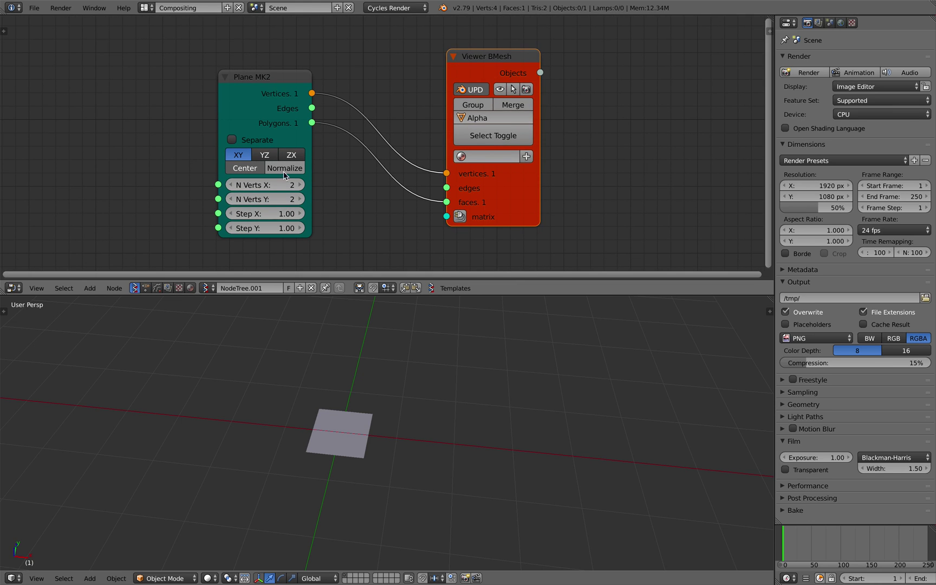
left_click_drag(224, 138, 182, 139)
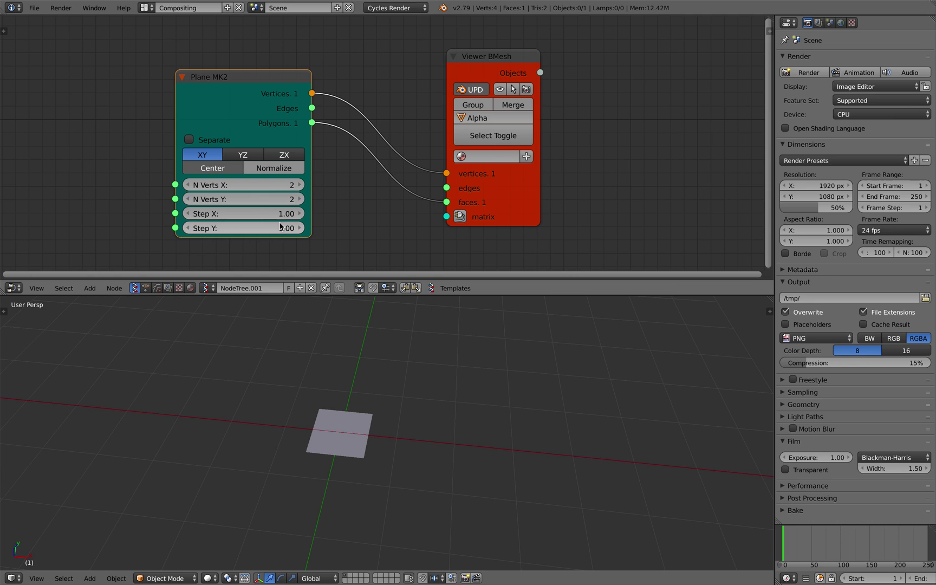
left_click_drag(276, 219, 297, 227)
type("4")
key("Return")
type("5")
key("Return")
middle_click_drag(447, 408, 443, 422)
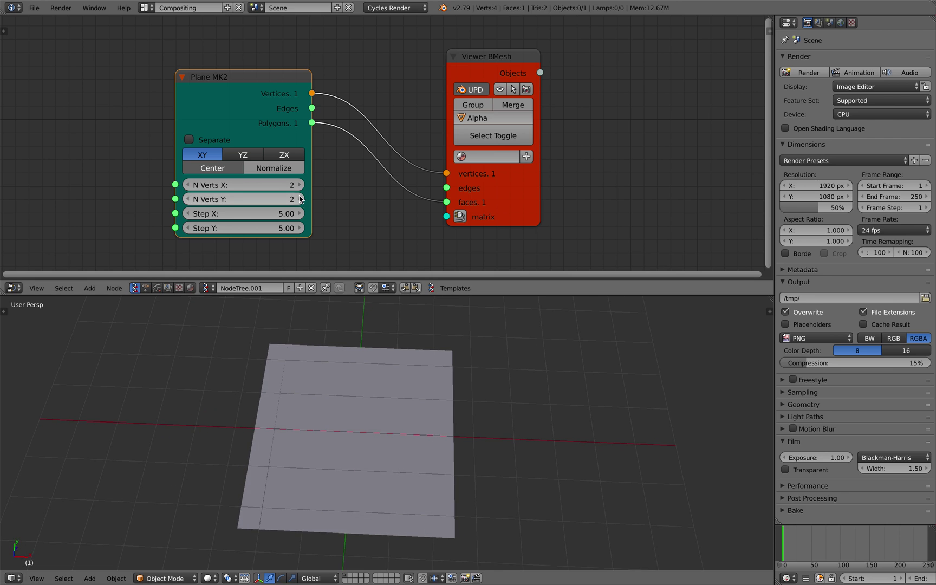
Set both Step X and Step Y of the plane to 6 and save the file.
middle_click_drag(404, 387, 390, 374)
left_click_drag(280, 214, 280, 229)
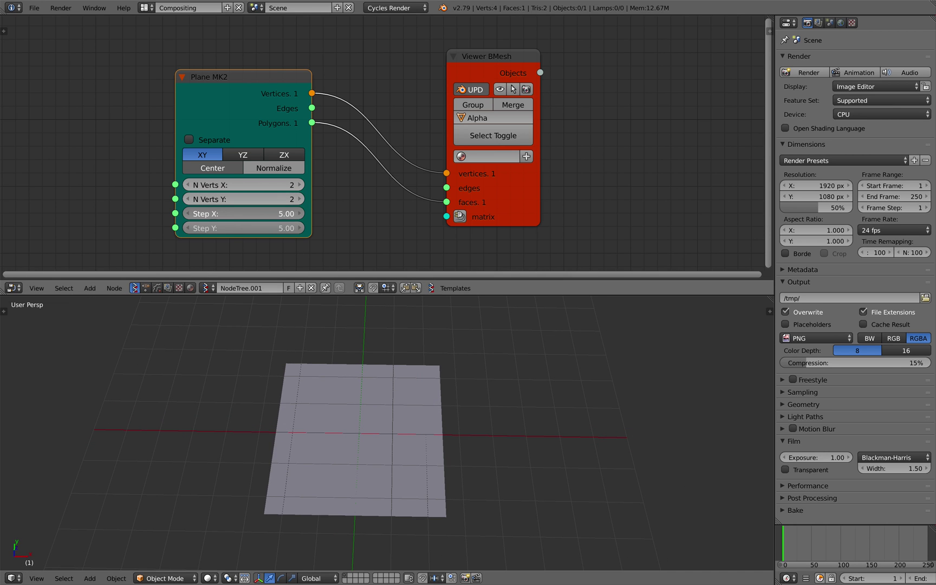
type("6")
key("Return")
middle_click_drag(414, 385, 399, 386)
key("ctrl+s")
left_click(399, 387)
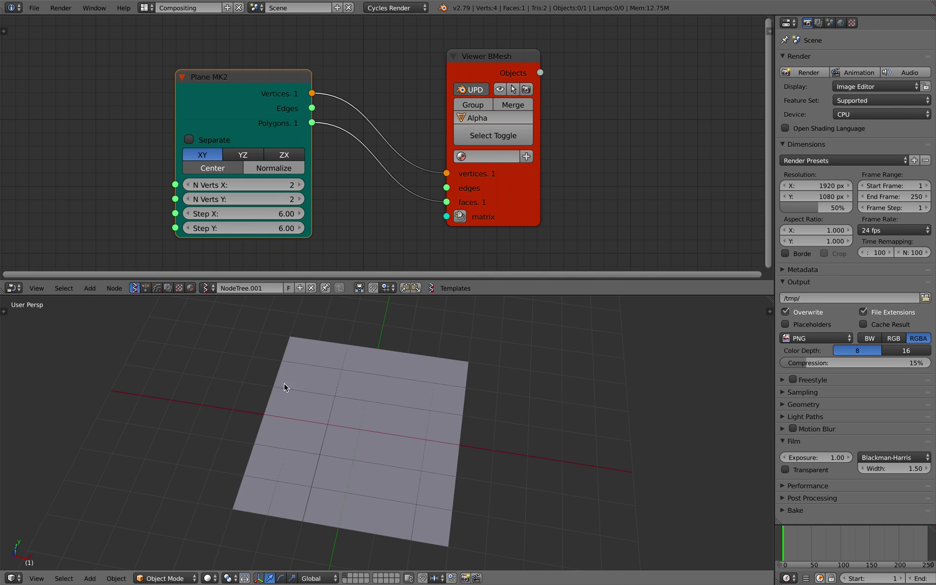
Examine the plane's four corners in the 3D view.
left_click(291, 333)
left_click(312, 517)
left_click(414, 536)
left_click(445, 488)
middle_click_drag(441, 455, 446, 449)
scroll(447, 449, "down", 2)
Reposition the Viewer BMesh node beside the Plane MK2 node, leaving free space after it, and save the file.
key("ctrl+s")
left_click(445, 449)
middle_click_drag(313, 431, 337, 426)
scroll(345, 428, "up", 2)
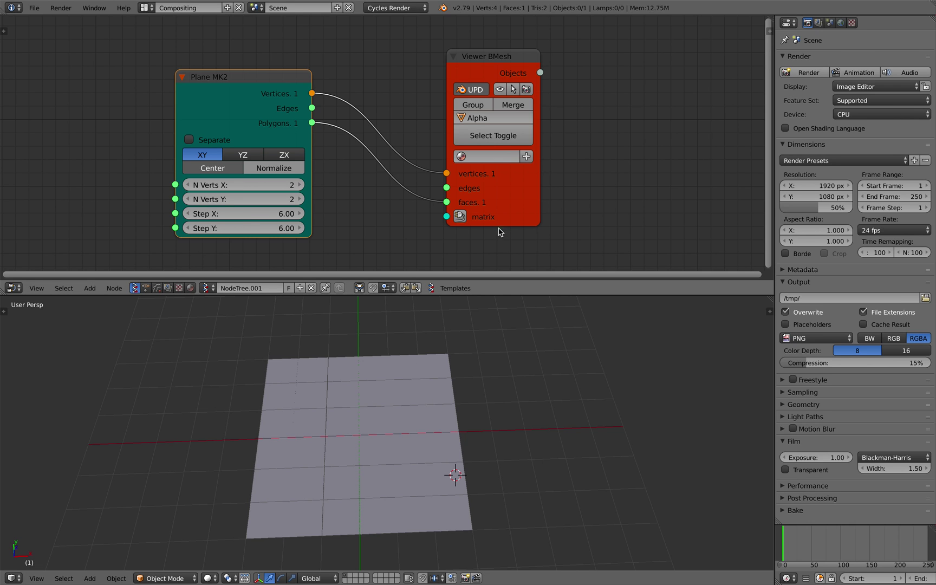
left_click_drag(522, 199, 553, 180)
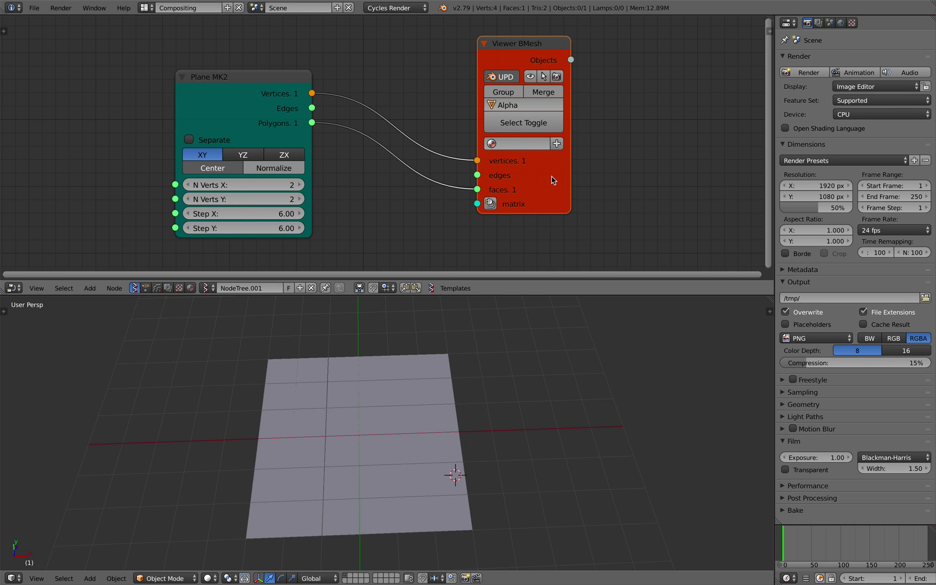
scroll(553, 181, "down", 1)
middle_click_drag(552, 181, 517, 182)
key("ctrl+s")
left_click(518, 183)
left_click_drag(514, 183, 465, 184)
middle_click_drag(559, 161, 530, 158)
Add a Vertex color mk3 node in the free space beyond the Viewer BMesh node.
key("shift+a")
left_click(534, 151)
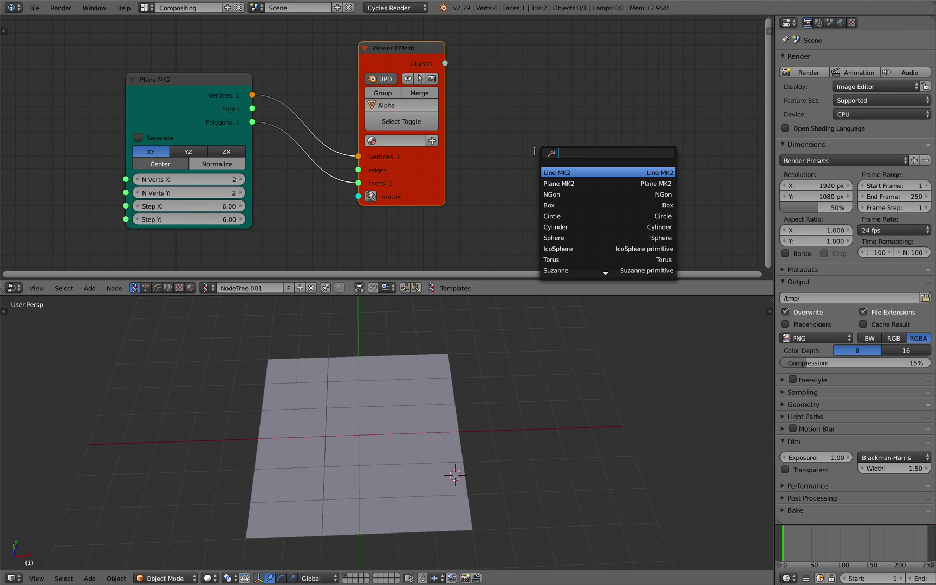
type("vertex")
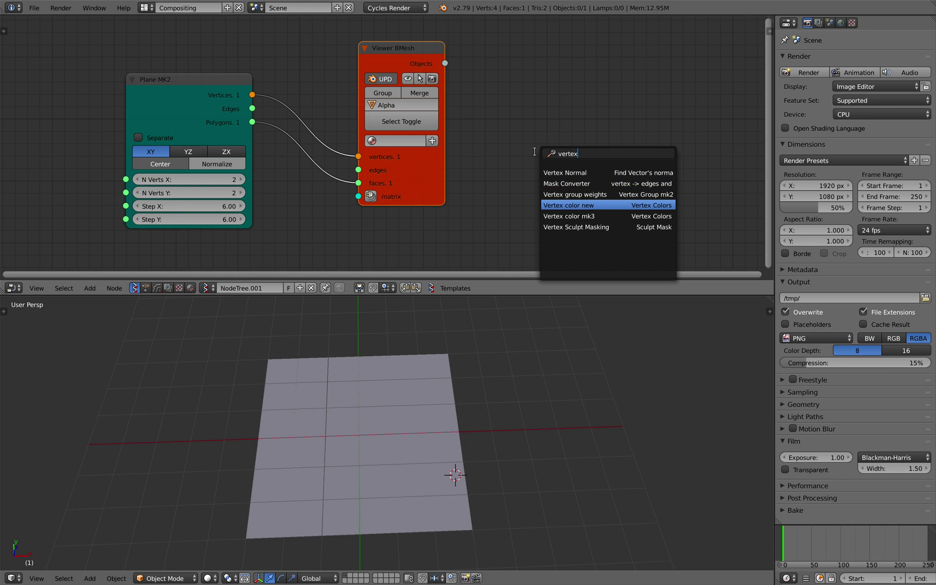
left_click(584, 216)
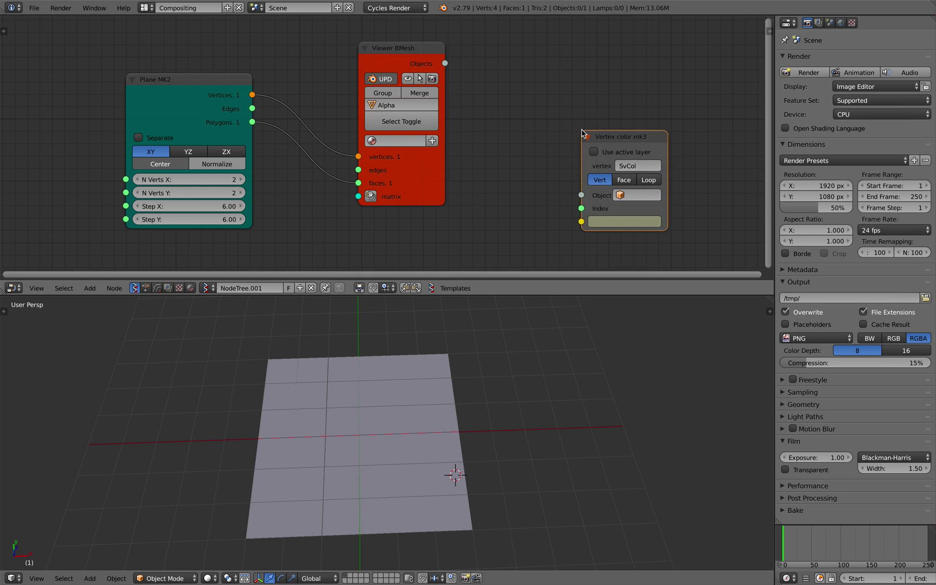
Add a Vertex color new node and stack it directly above the Vertex color mk3 node.
scroll(547, 126, "down", 1)
key("alt+space")
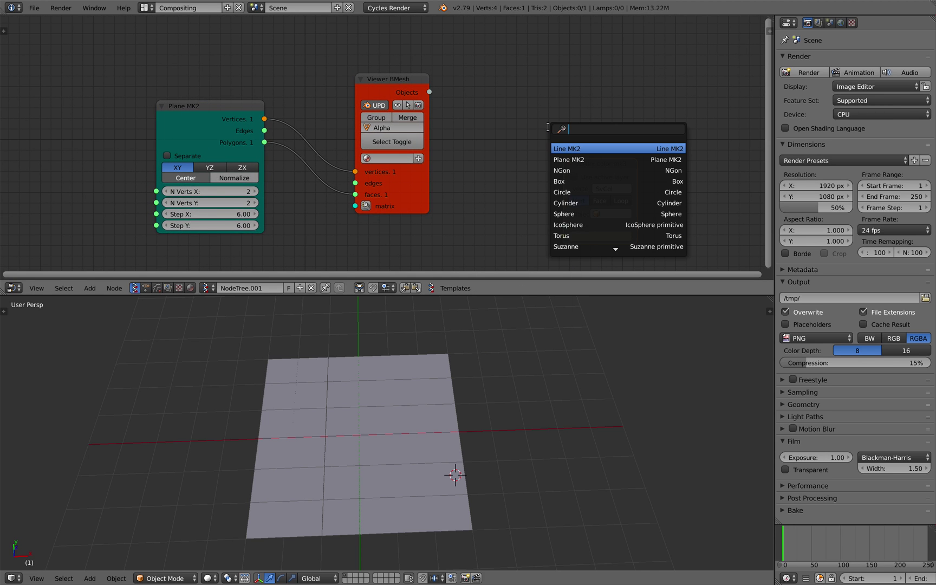
type("vertex")
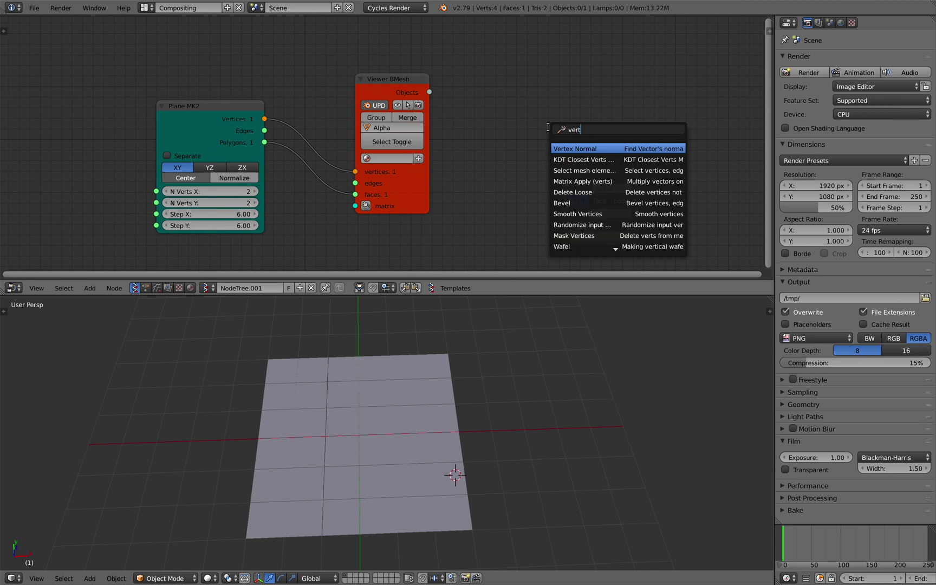
key("Down")
key("Down")
key("Down")
key("Return")
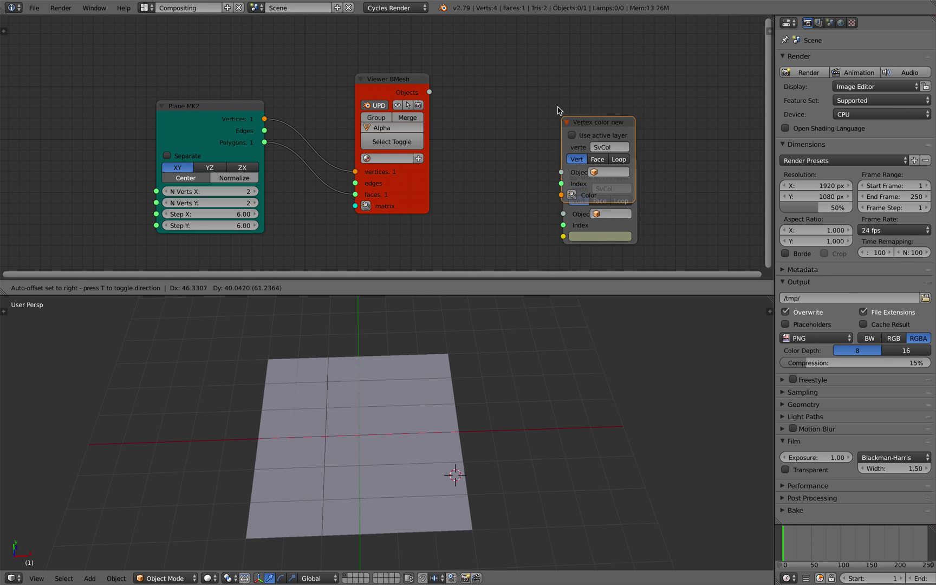
left_click(554, 65)
left_click_drag(602, 167, 594, 171)
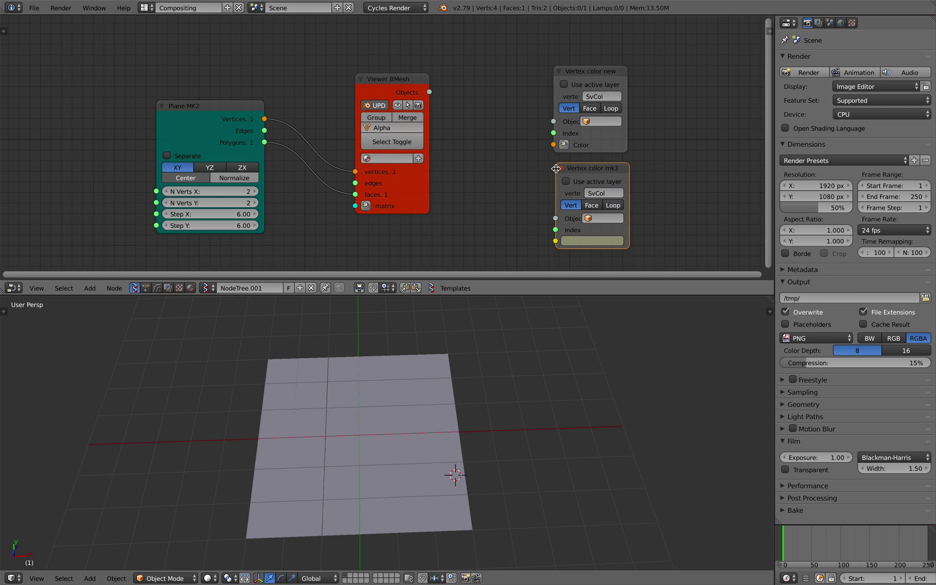
Enlarge the node editor, shift both Vertex color nodes farther from the Viewer BMesh node, and save over the file.
left_click_drag(616, 291, 617, 311)
left_click_drag(600, 165, 626, 173)
left_click_drag(592, 61, 623, 61)
key("ctrl+s")
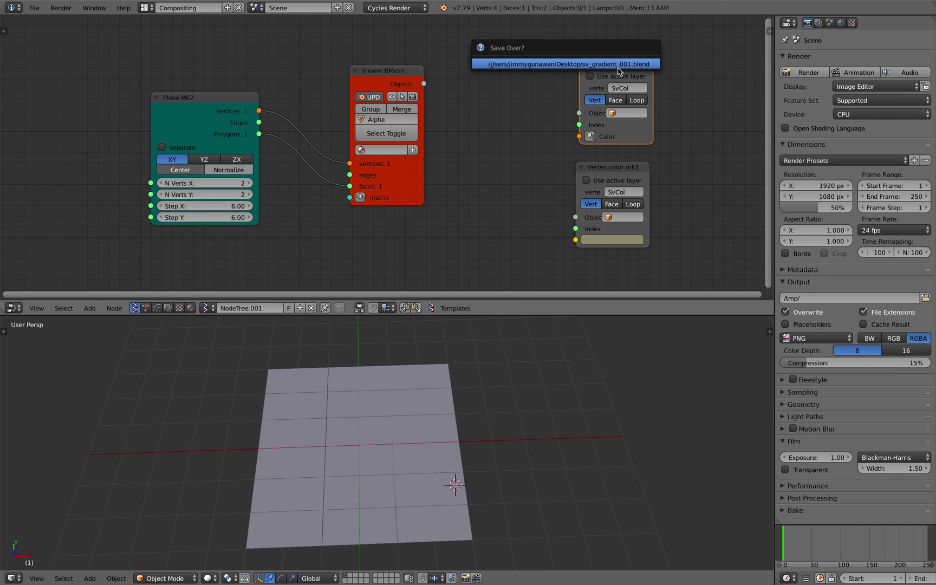
left_click(623, 62)
Align the Vertex color new node with the Vertex color mk3 node below it and save the file.
middle_click_drag(510, 105, 508, 101)
middle_click_drag(446, 364, 435, 362)
scroll(635, 74, "up", 2)
left_click_drag(640, 43, 635, 45)
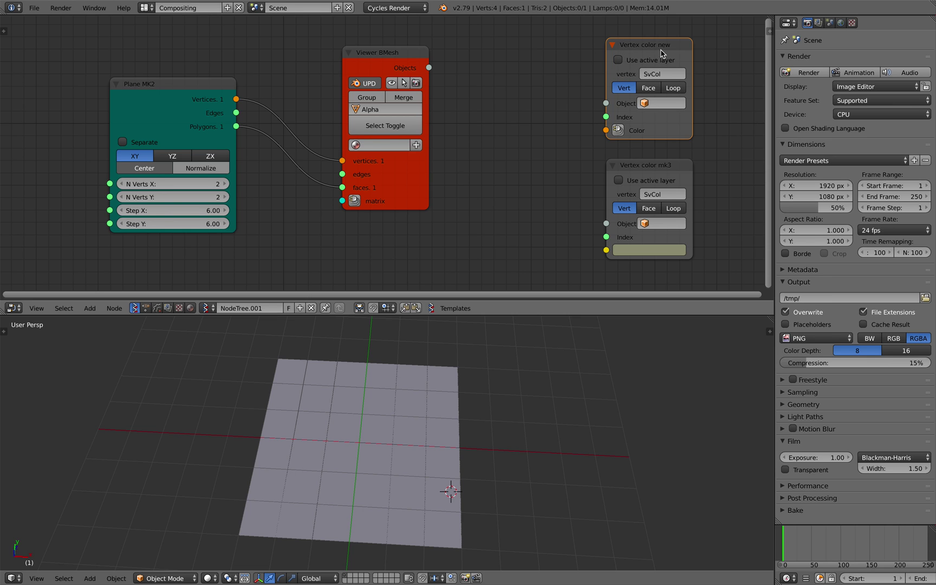
scroll(631, 76, "down", 1)
middle_click_drag(619, 68, 625, 69)
key("ctrl+s")
left_click(529, 113)
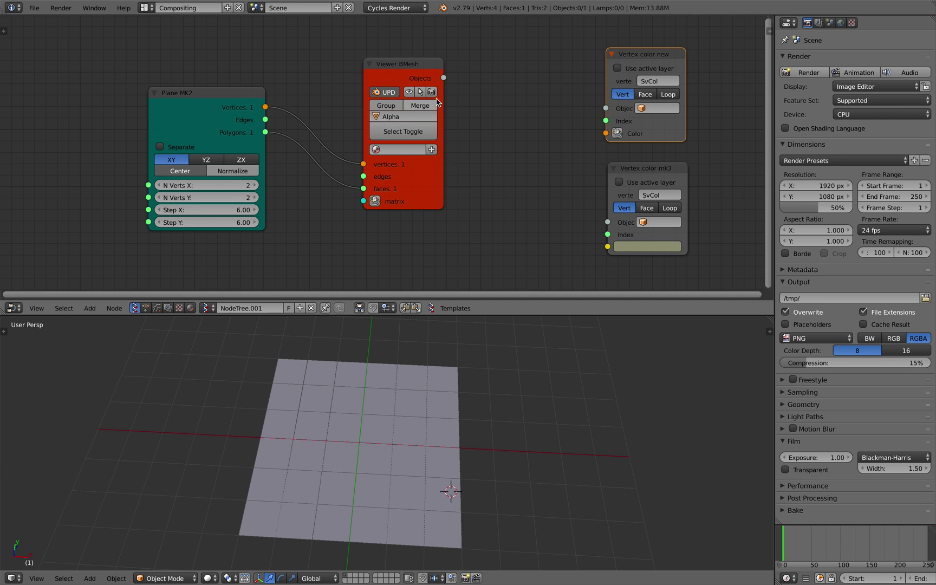
Move the Viewer BMesh node closer to Plane MK2 and create a new material in it.
left_click_drag(437, 101, 410, 100)
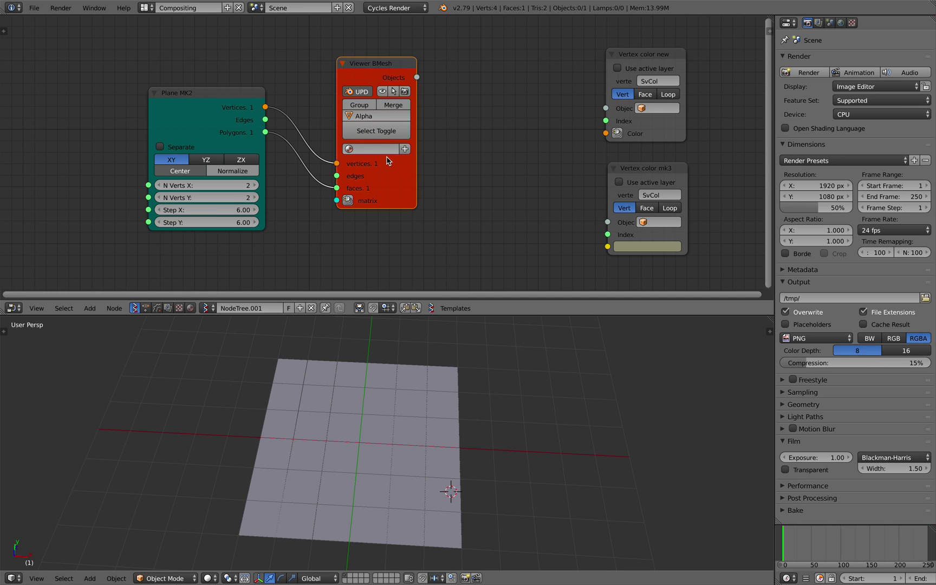
scroll(434, 155, "up", 2)
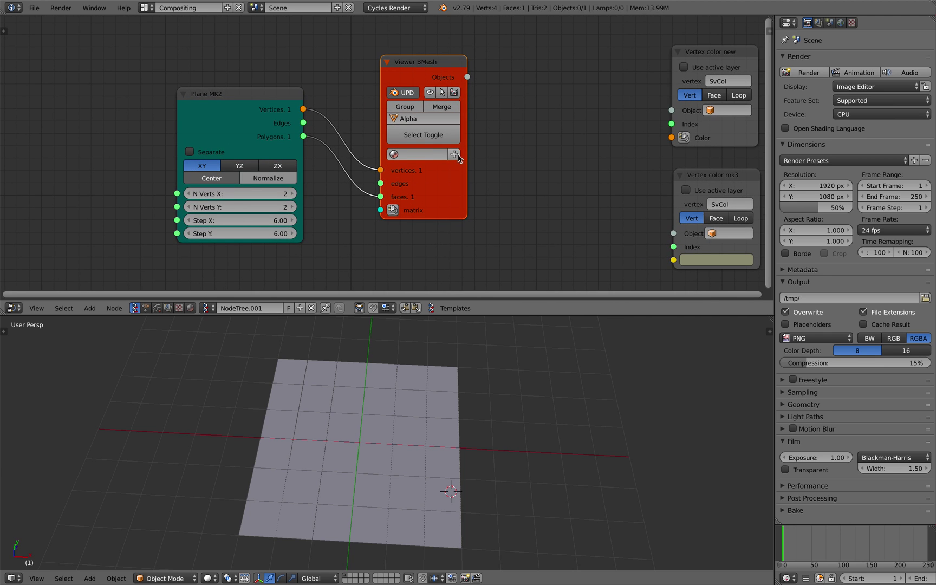
left_click(455, 156)
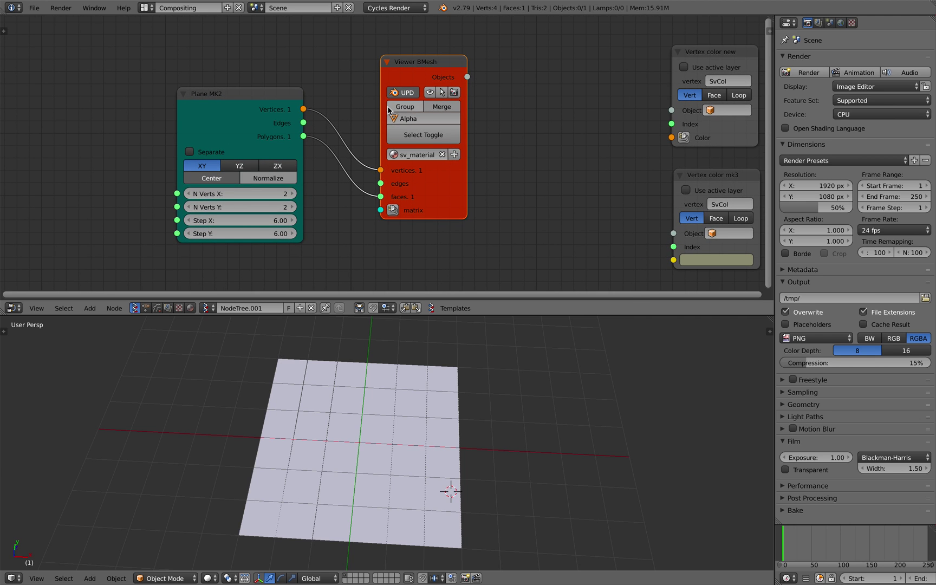
Split off a second node editor and display the material nodes of the selected plane in it.
middle_click_drag(470, 325, 479, 364)
scroll(455, 182, "down", 2)
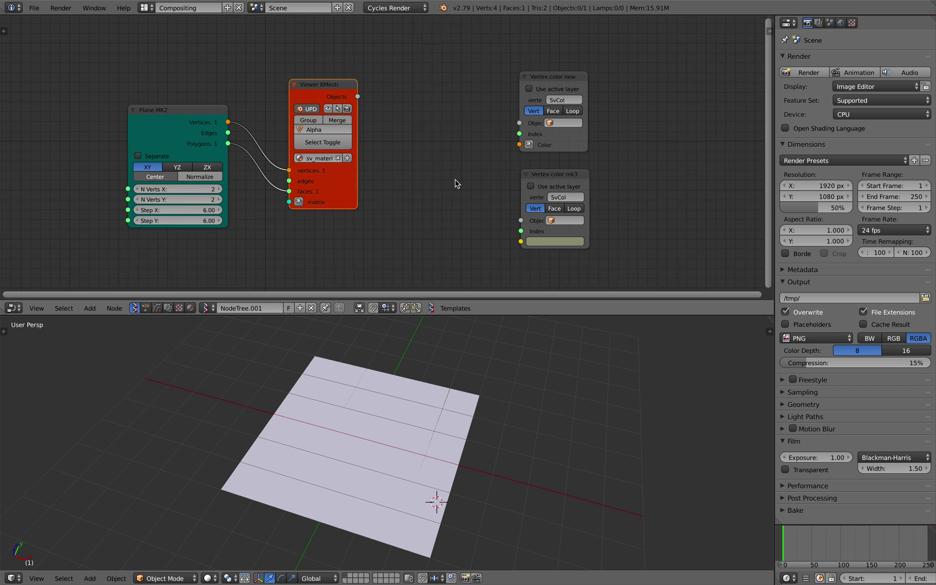
left_click_drag(770, 18, 469, 43)
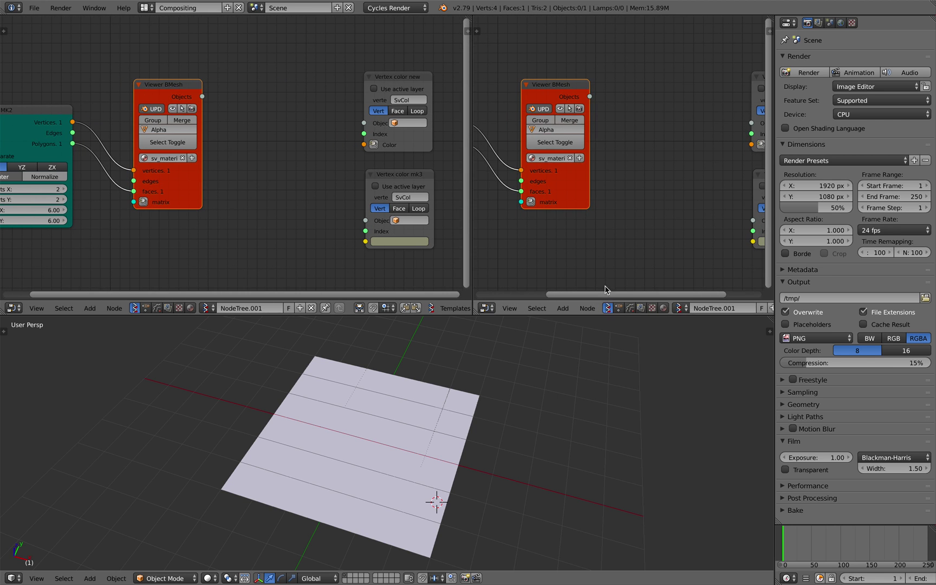
left_click(664, 308)
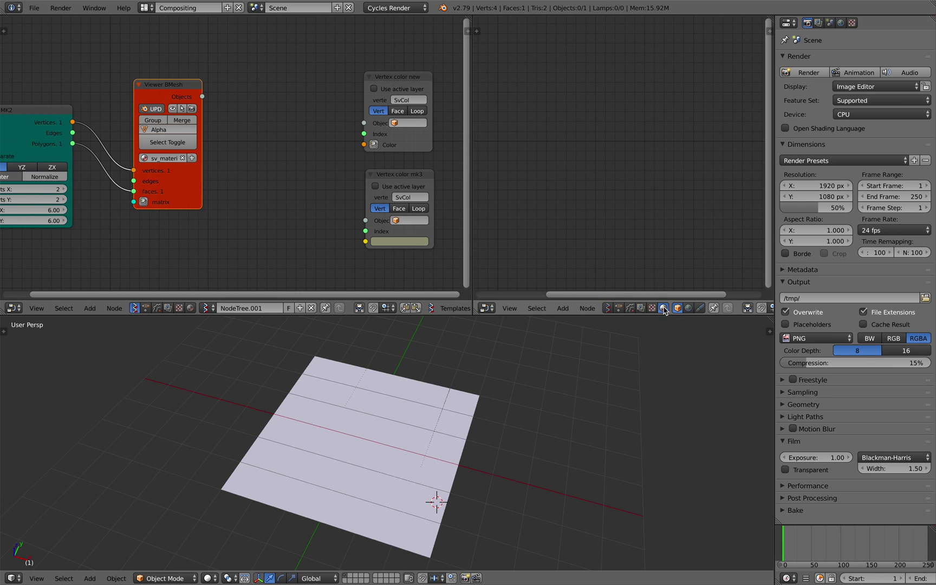
right_click(418, 400)
scroll(622, 174, "up", 2)
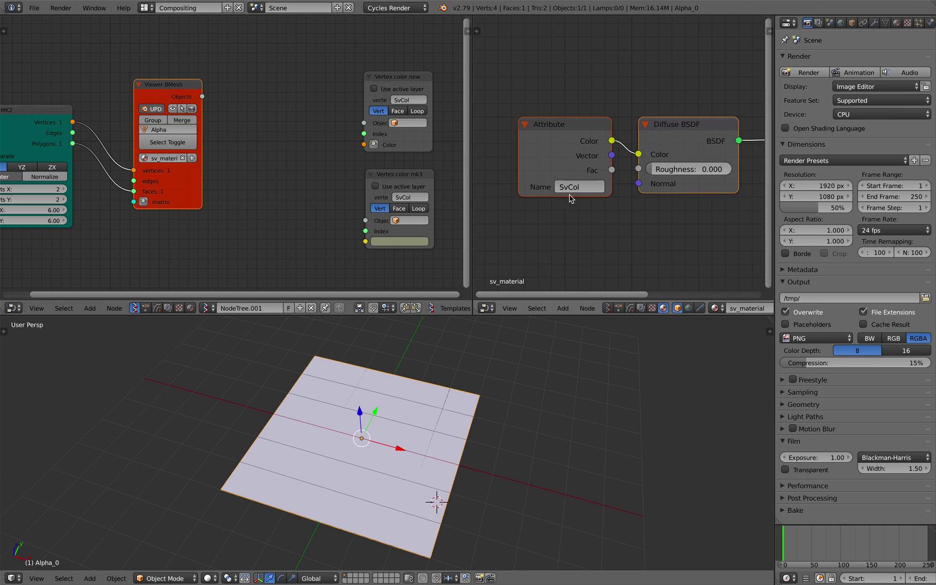
Arrange the Diffuse BSDF and Material Output nodes compactly beside the Attribute node.
scroll(596, 146, "down", 4)
middle_click_drag(680, 181, 631, 175)
left_click_drag(635, 126, 628, 124)
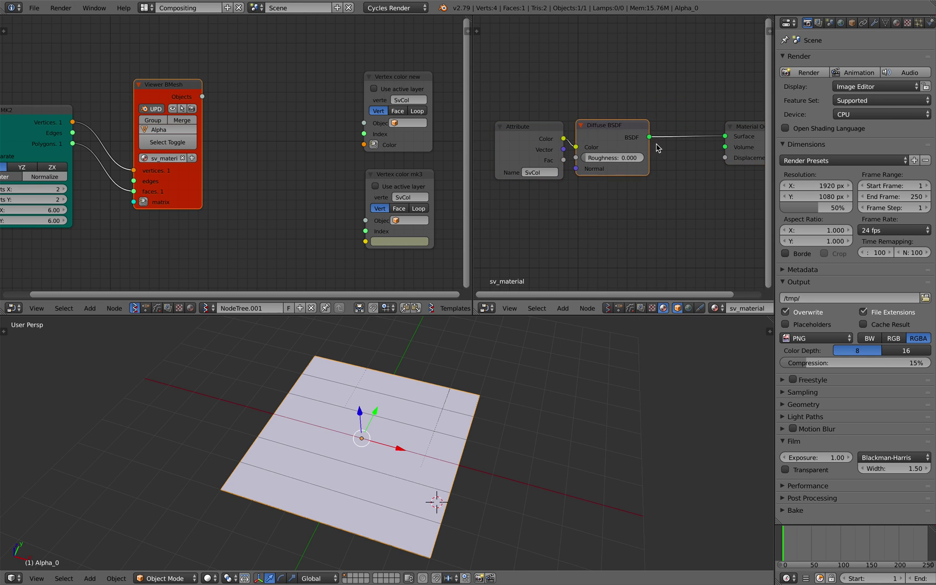
middle_click_drag(708, 138, 676, 144)
left_click_drag(735, 134, 663, 132)
middle_click_drag(663, 131, 675, 136)
left_click_drag(676, 136, 690, 138)
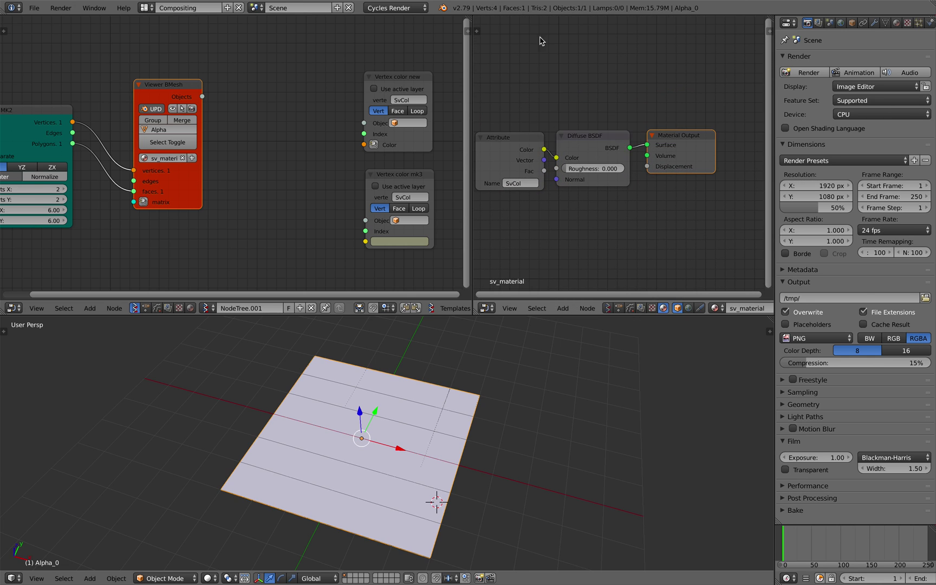
Close the second node editor so the Sverchok tree fills the full width, and save the file.
left_click_drag(469, 21, 509, 43)
scroll(414, 133, "down", 1)
middle_click_drag(414, 133, 425, 129)
key("ctrl+s")
middle_click_drag(418, 351, 386, 392)
left_click(445, 383)
middle_click_drag(398, 230, 407, 207)
scroll(398, 436, "up", 3)
scroll(423, 423, "down", 2)
middle_click_drag(337, 476, 387, 449)
key("ctrl+s")
left_click(387, 443)
Switch the plane to Vertex Paint mode and show the brush settings.
middle_click_drag(420, 413, 434, 459)
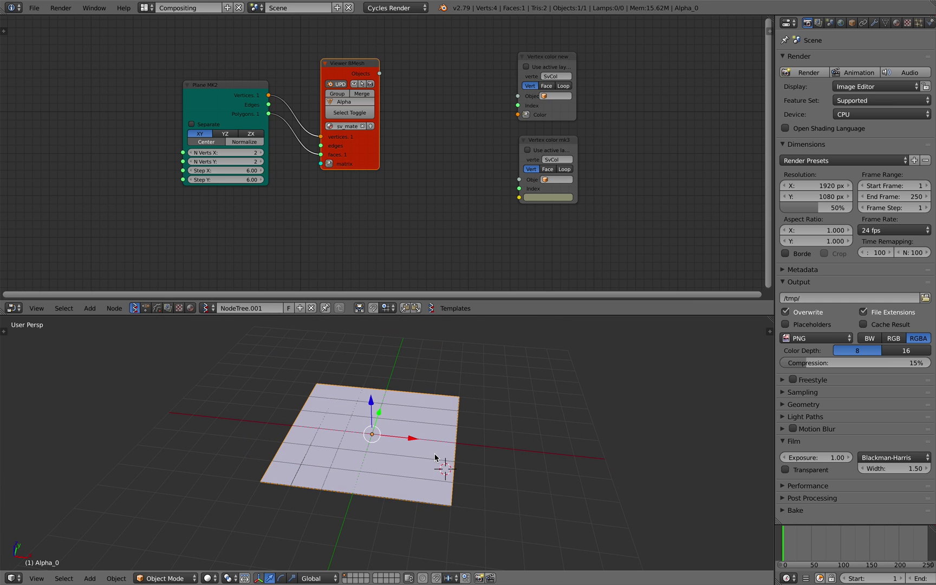
key("Tab")
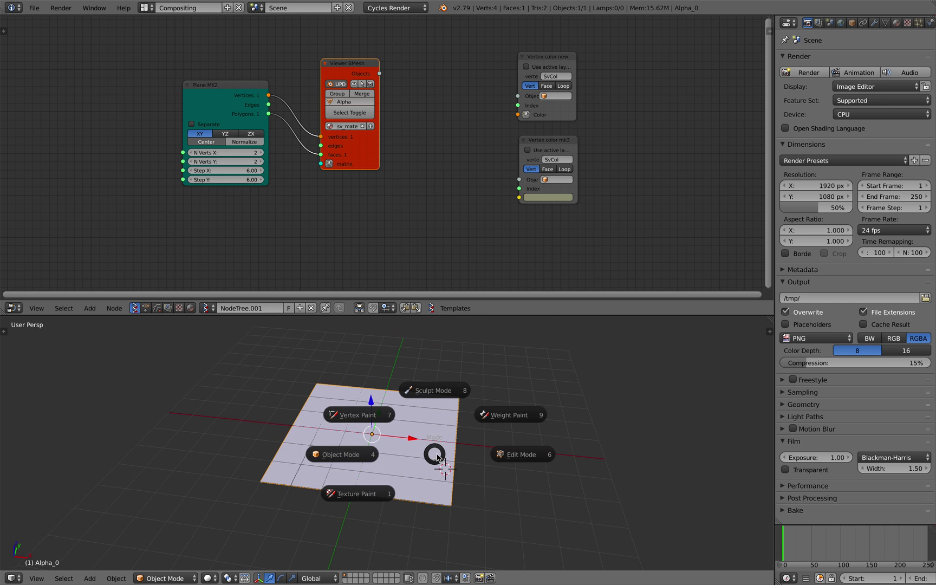
left_click(488, 458)
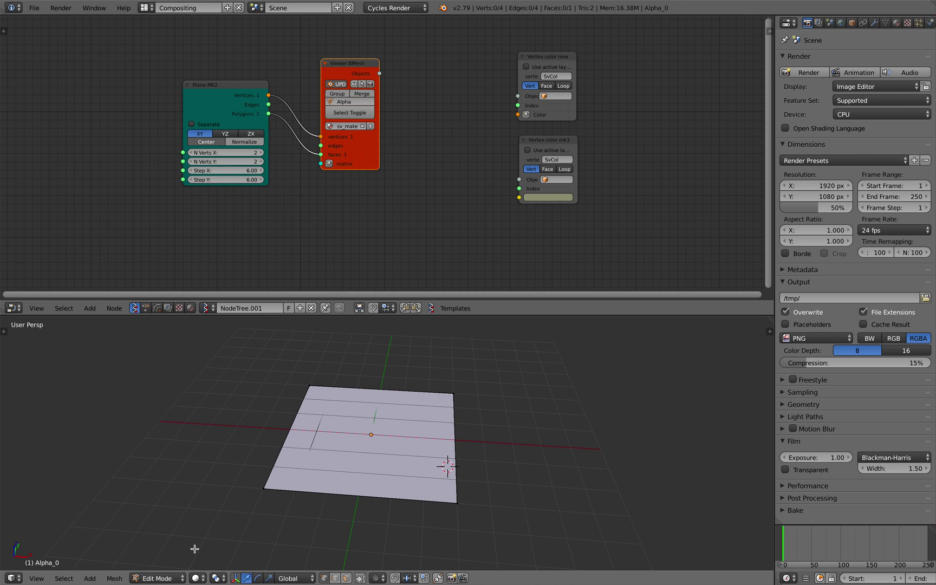
left_click(157, 578)
left_click(163, 528)
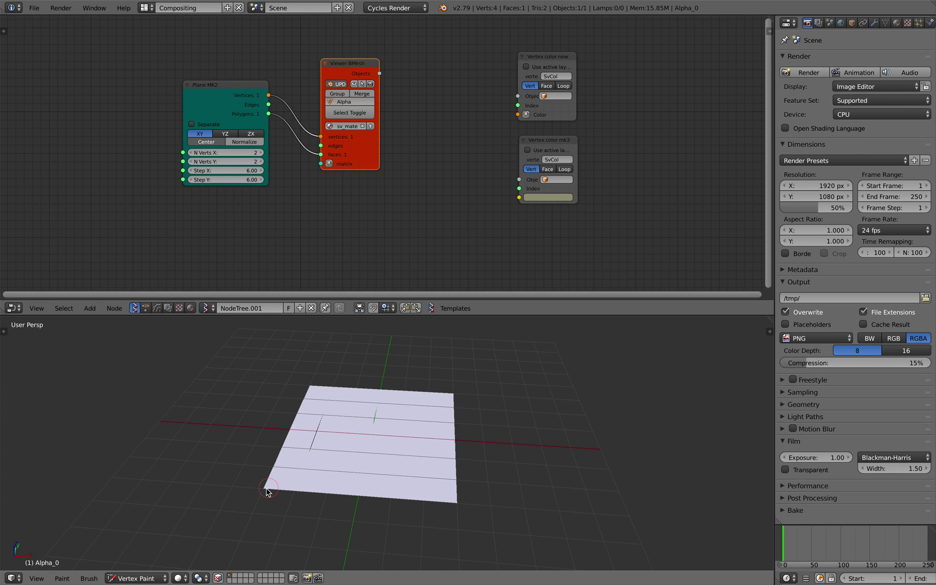
left_click(6, 334)
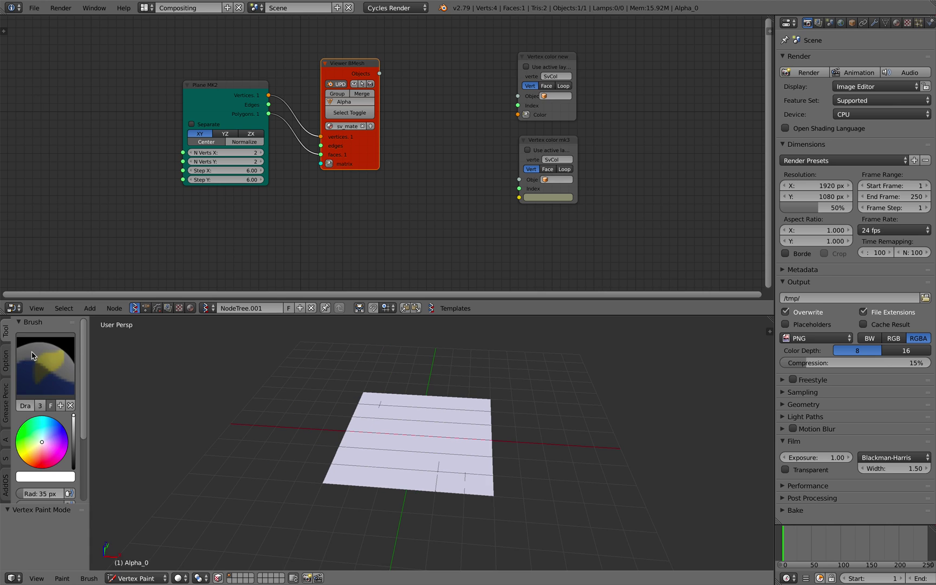
Set the brush colour to red and paint the plane's front-left corner.
left_click(43, 468)
left_click(322, 481)
middle_click_drag(322, 481, 377, 509)
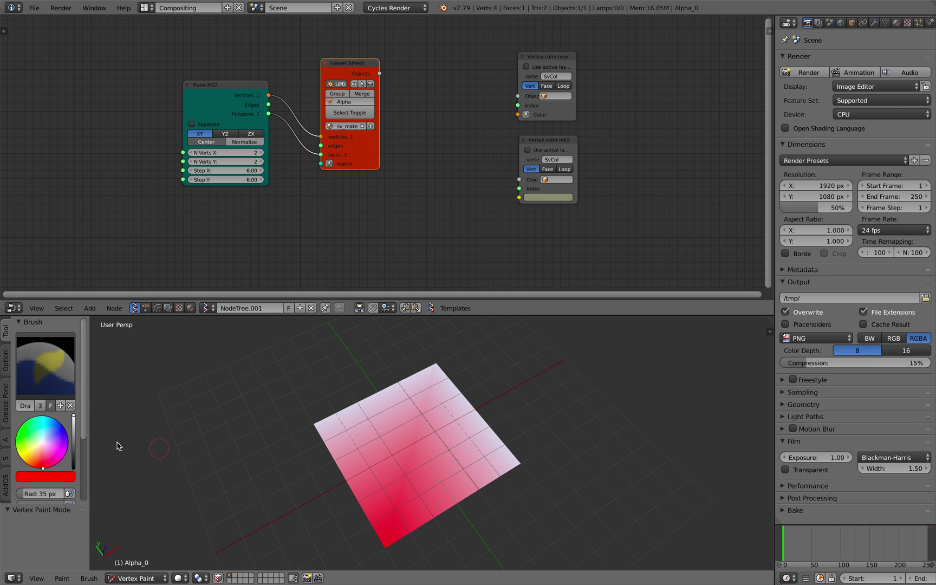
Set the brush colour to blue and paint the plane's two rear corners.
left_click_drag(39, 435, 63, 432)
left_click(311, 424)
middle_click_drag(377, 463, 333, 445)
left_click_drag(351, 379, 346, 384)
left_click_drag(478, 386, 478, 386)
Set the brush back to red and paint the front-right corner to complete the red-to-blue gradient.
left_click(49, 467)
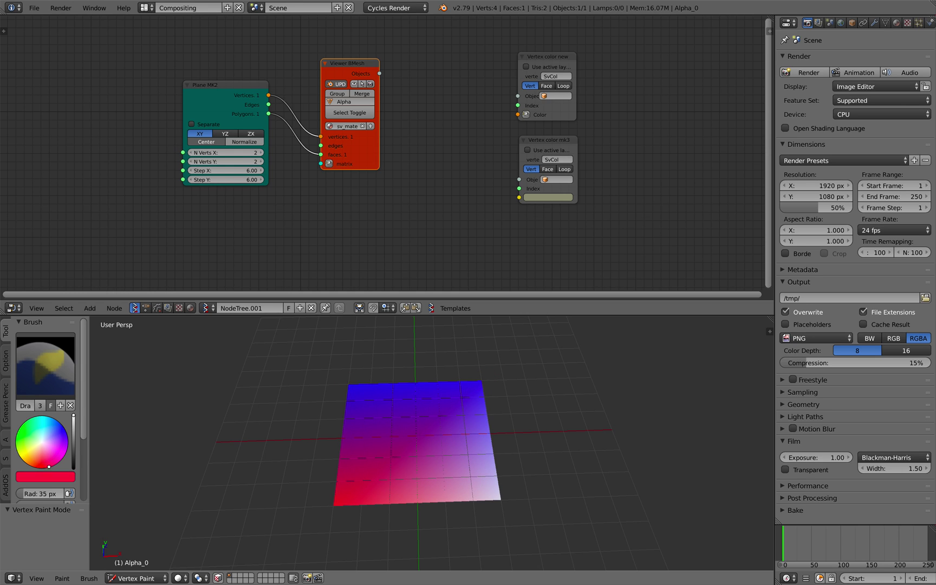
left_click(501, 503)
middle_click_drag(537, 463, 358, 368)
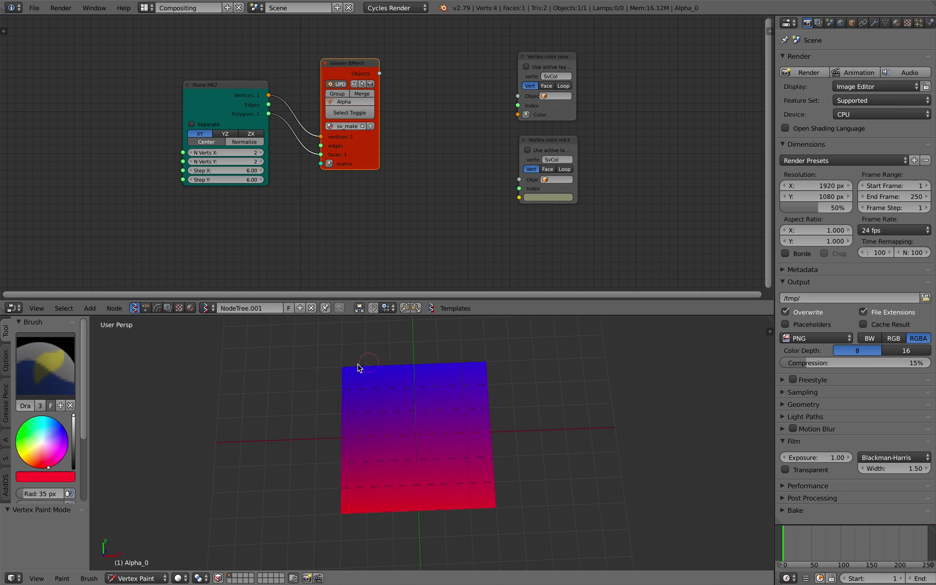
middle_click_drag(371, 486, 422, 428)
middle_click_drag(94, 448, 120, 547)
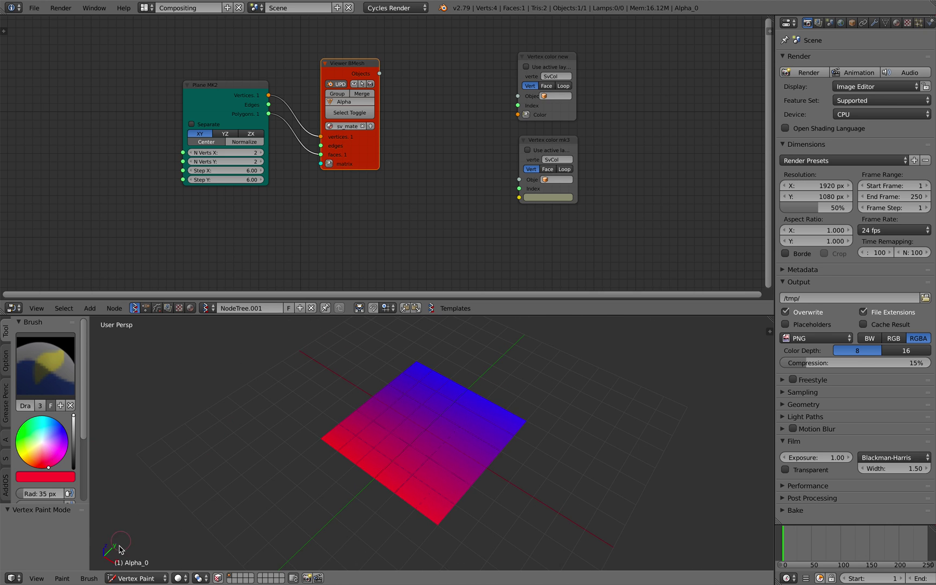
Return the plane to Object Mode and try Texture and Material viewport shading on it.
left_click(147, 578)
left_click(151, 565)
middle_click_drag(329, 469, 338, 467)
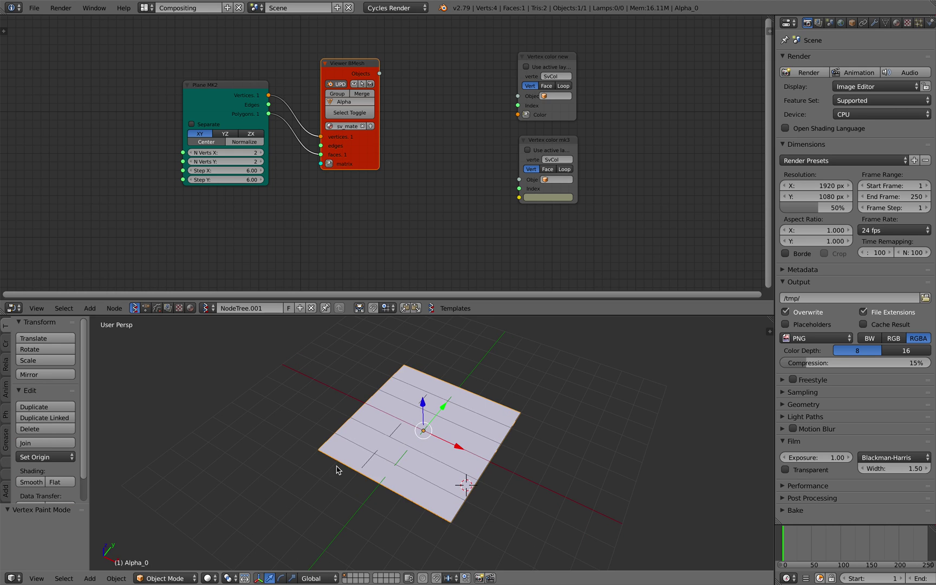
left_click(208, 578)
left_click(228, 528)
middle_click_drag(229, 531, 266, 543)
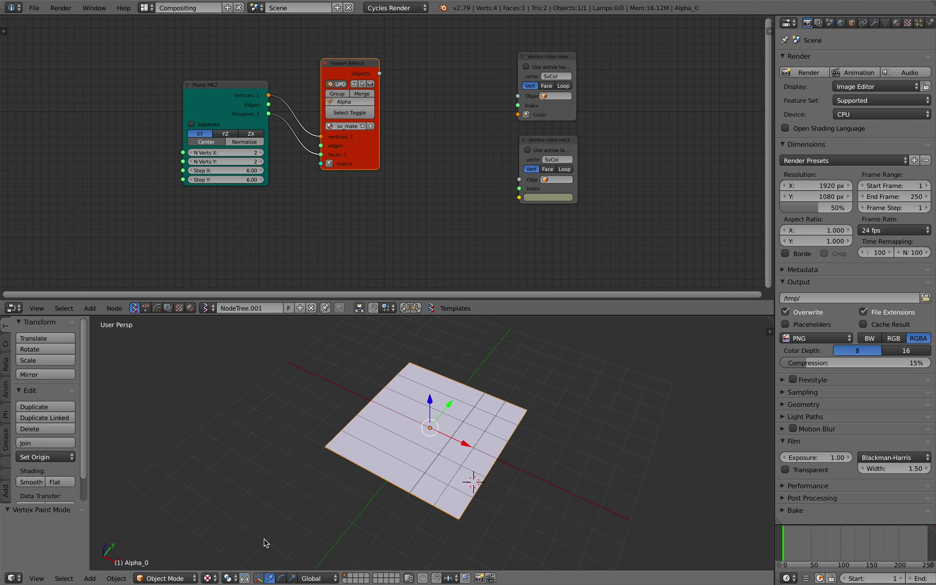
left_click(210, 577)
left_click(232, 504)
middle_click_drag(325, 488, 355, 464)
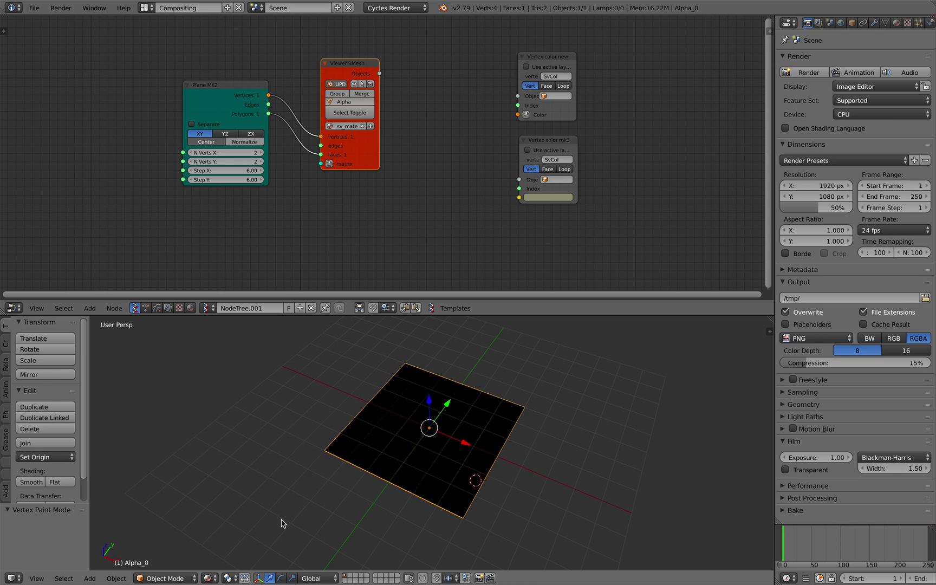
Add a Point lamp and move it above the plane.
key("shift+a")
mouse_move(420, 530)
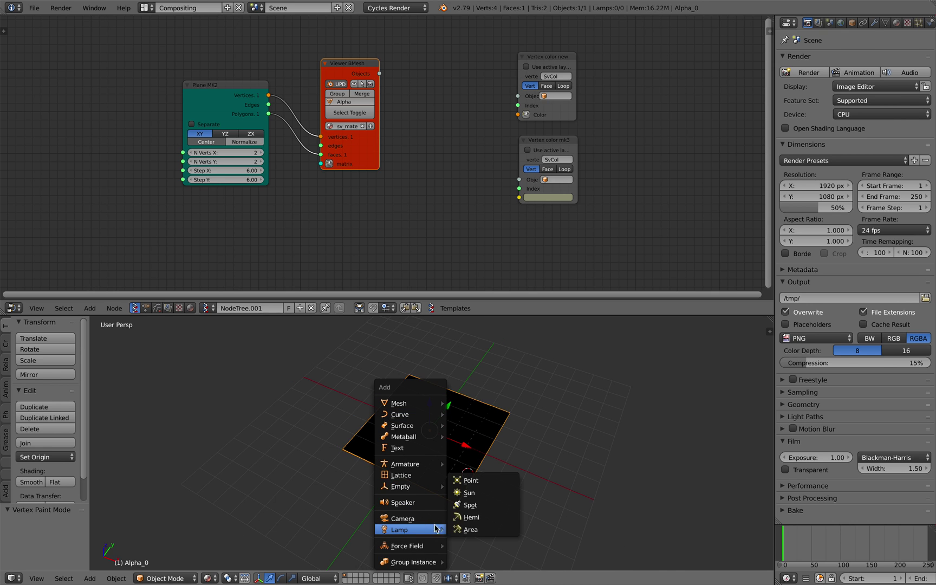
left_click(480, 482)
scroll(478, 475, "down", 2)
middle_click_drag(470, 476, 448, 463)
key("g")
left_click(419, 388)
key("g")
left_click(437, 398)
Duplicate the point lamp, place the copy beside the plane, and reselect the plane.
key("shift+d")
left_click(388, 433)
middle_click_drag(389, 434, 420, 441)
right_click(429, 442)
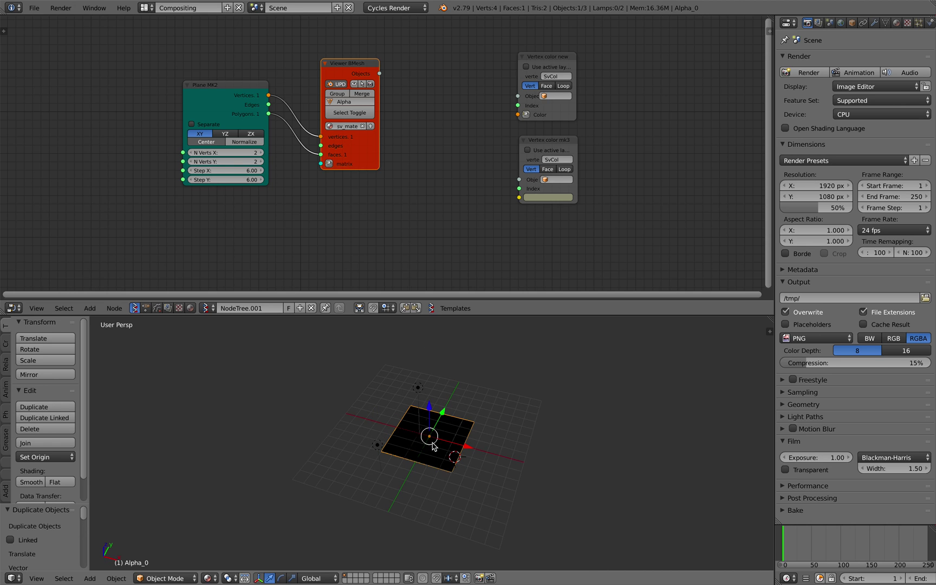
Try the different viewport shading modes on the lit plane, ending with Solid shading.
scroll(432, 447, "up", 3)
left_click(207, 577)
left_click(221, 551)
left_click(207, 578)
left_click(221, 533)
left_click(216, 578)
left_click(227, 528)
left_click(215, 578)
left_click(222, 539)
mouse_move(368, 479)
middle_mouse_down()
mouse_move(438, 456)
mouse_move(426, 429)
middle_mouse_up()
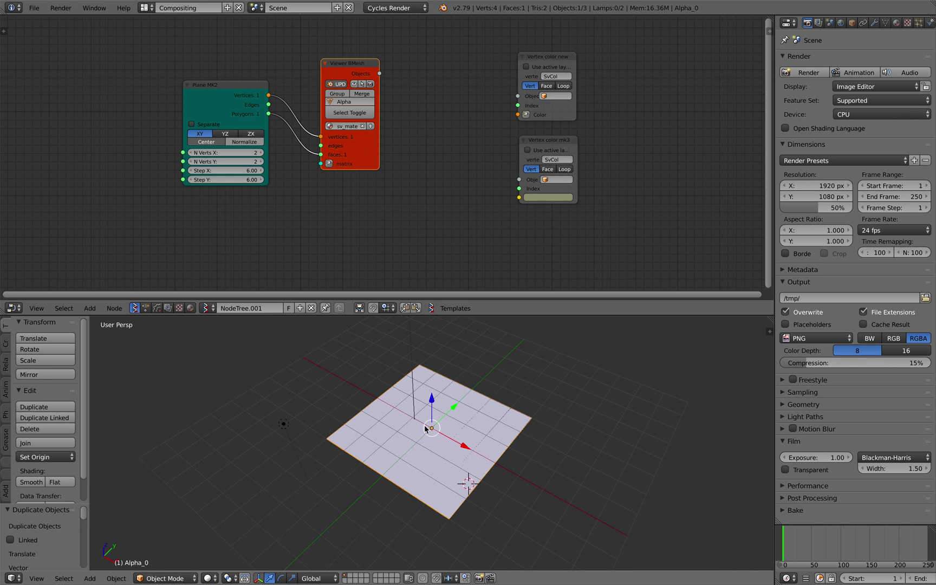
Open the plane's mesh data properties and enlarge the Vertex Colors list.
left_click(886, 23)
middle_click_drag(548, 406, 583, 403)
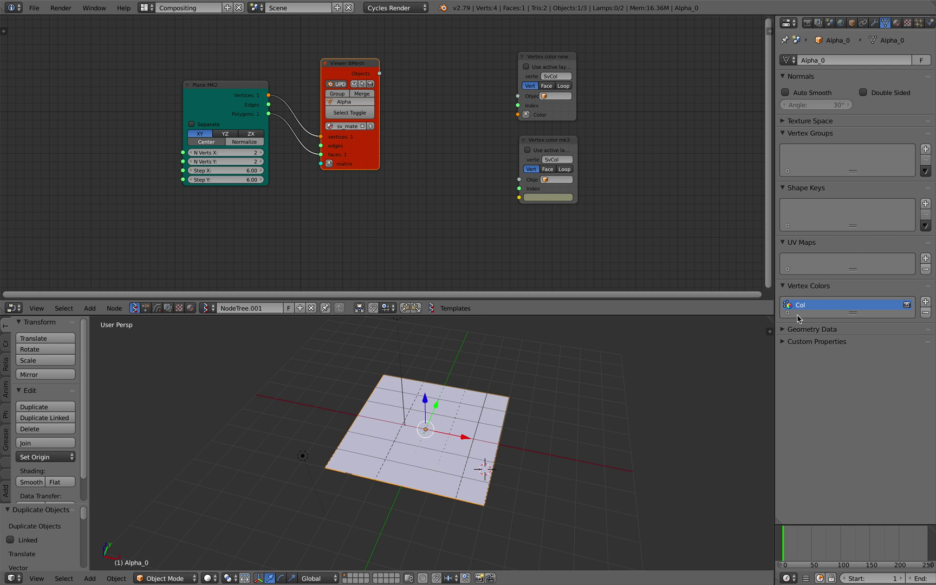
left_click_drag(849, 314, 853, 344)
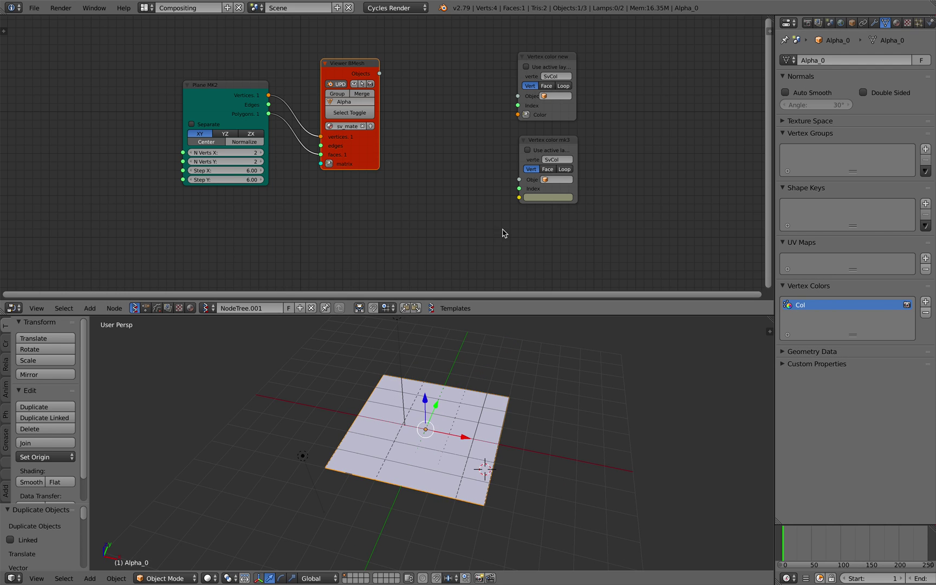
Split off a second node editor again and display the plane's sv_material nodes in it.
middle_click_drag(483, 381, 475, 381)
left_click_drag(770, 19, 476, 70)
left_click(667, 307)
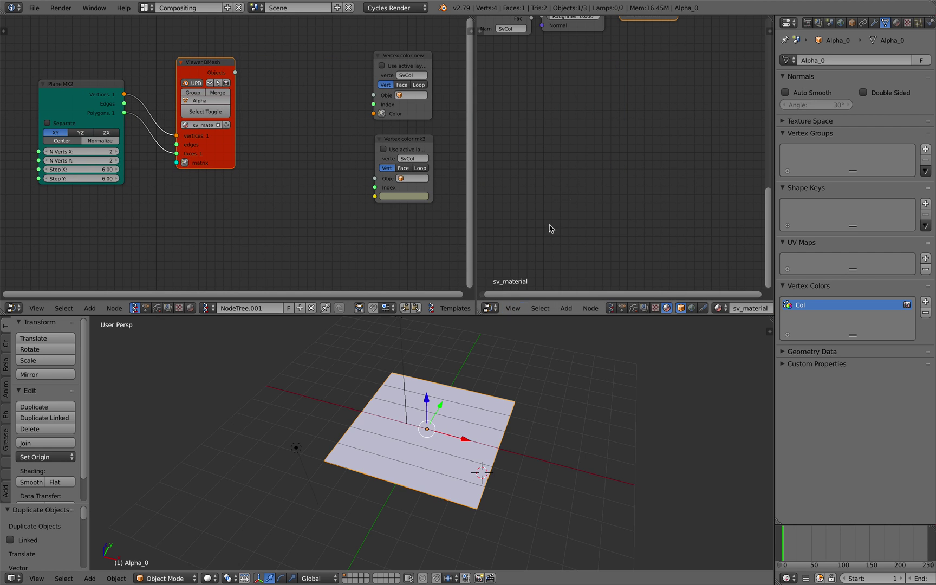
key("Home")
scroll(535, 139, "up", 1)
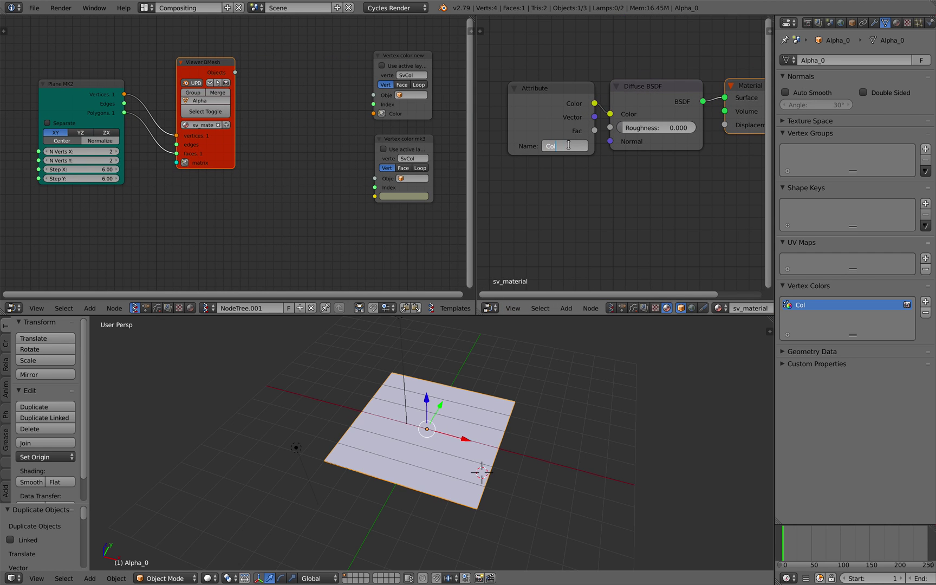
Switch the viewport to Material shading and try SvCol as the Attribute node's name.
left_click(207, 578)
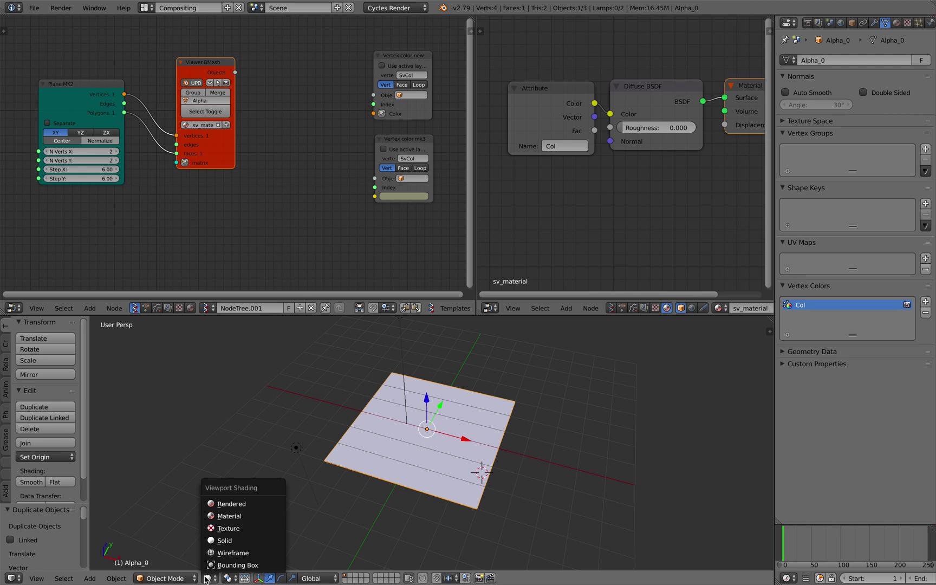
left_click(222, 515)
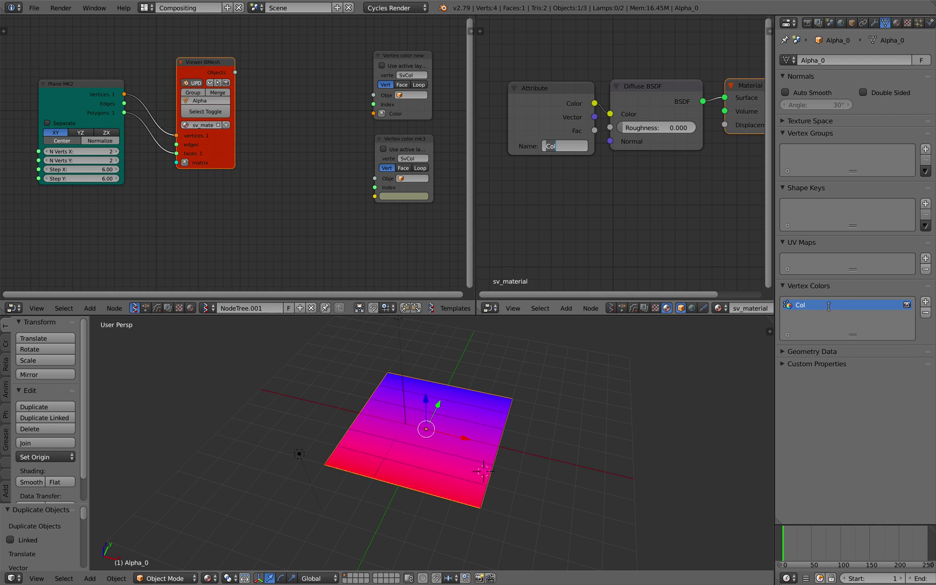
key("Return")
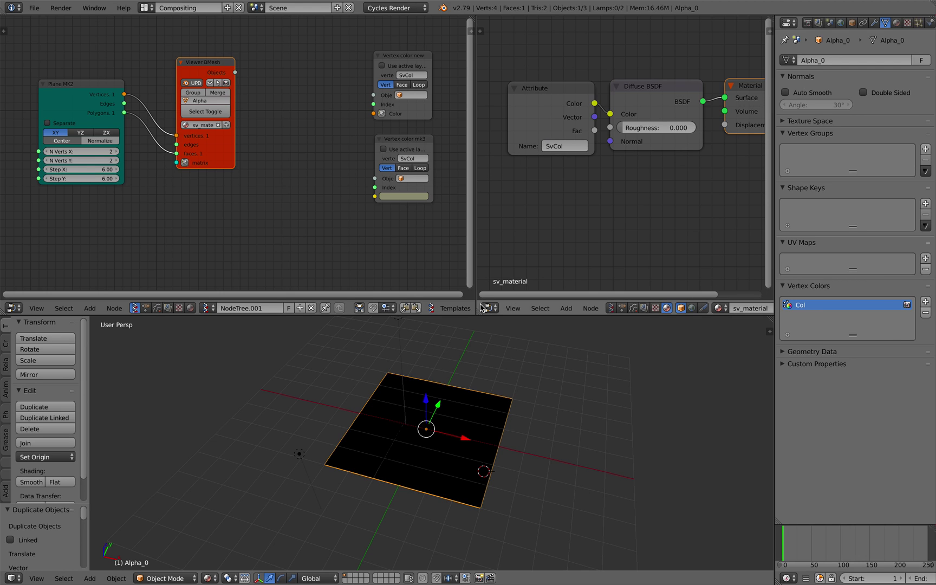
Set the vertex colour name to Col in both Vertex color nodes and in the material's Attribute node.
scroll(325, 130, "up", 2)
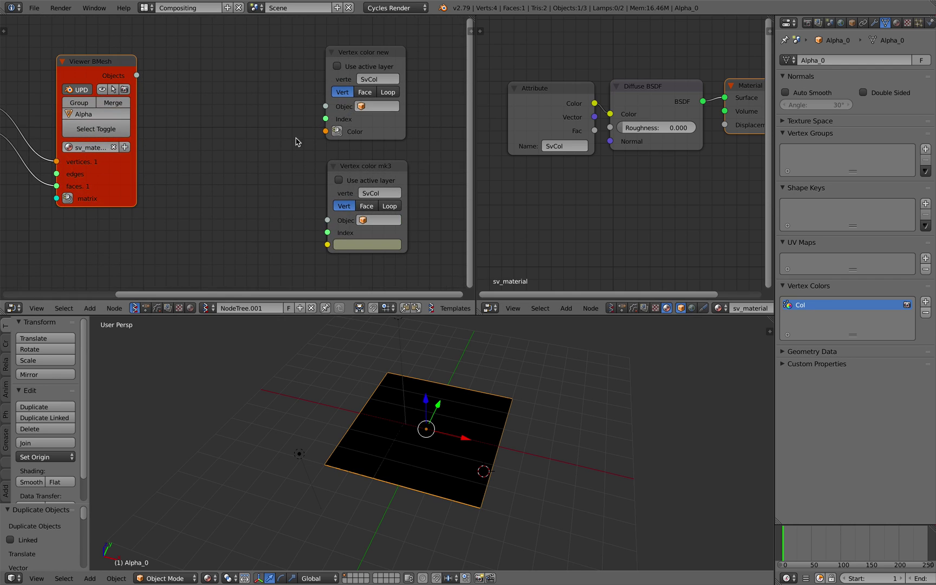
type("Col")
key("Return")
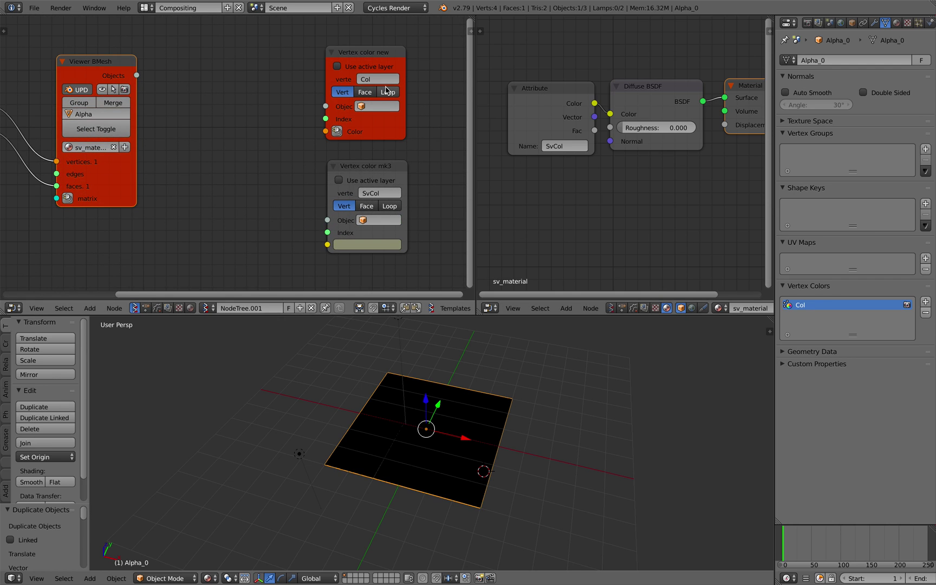
left_click(374, 193)
type("Col")
key("Return")
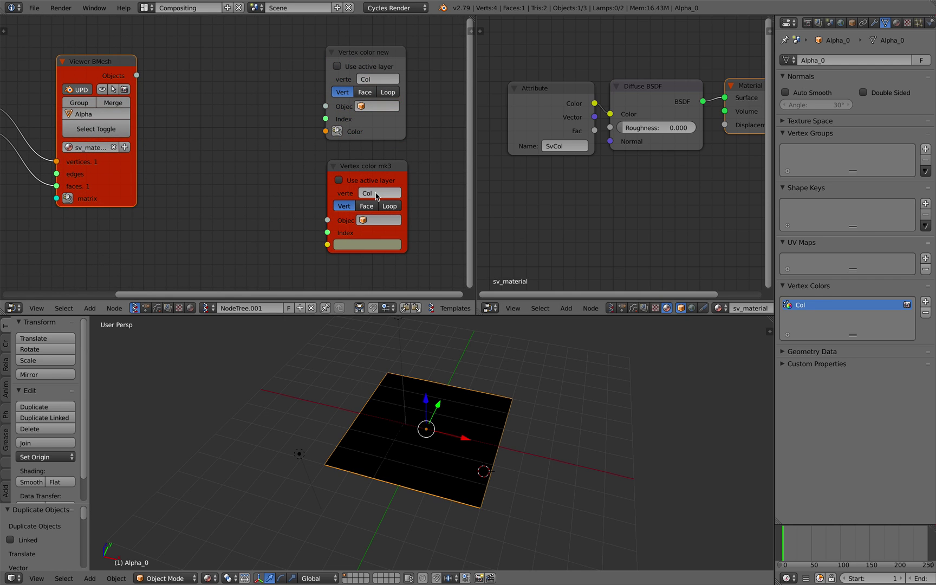
left_click(560, 146)
type("Col")
key("Return")
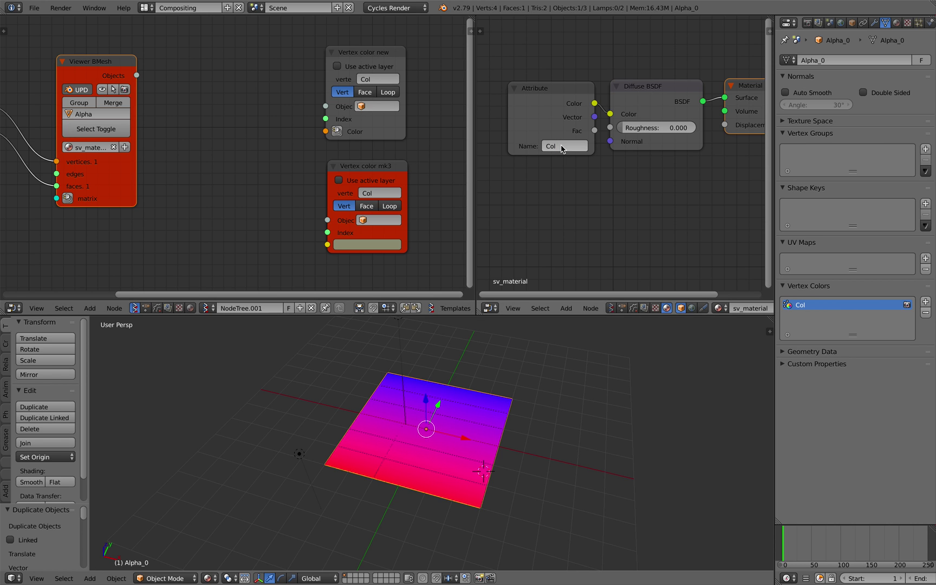
Move the point lamp beyond the plane's far edge, by about 3.15 in X, 1.40 in Y and -0.40 in Z.
middle_click_drag(493, 372, 444, 411)
scroll(407, 341, "down", 1)
middle_click_drag(410, 336, 411, 343, "shift")
right_click(411, 343)
key("g")
left_click(497, 360)
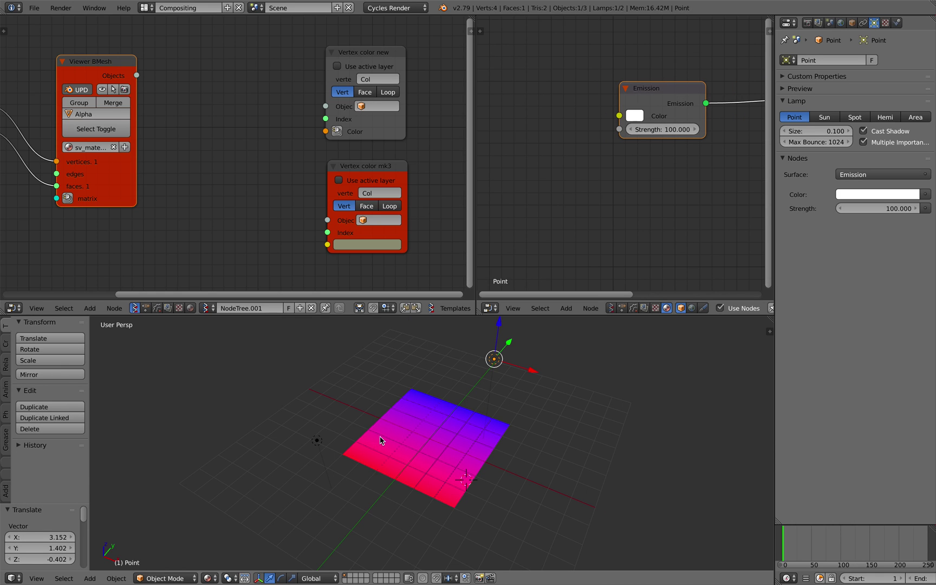
Compare the plane in Solid, Texture and Material viewport shading, ending with Material.
left_click(207, 578)
left_click(221, 542)
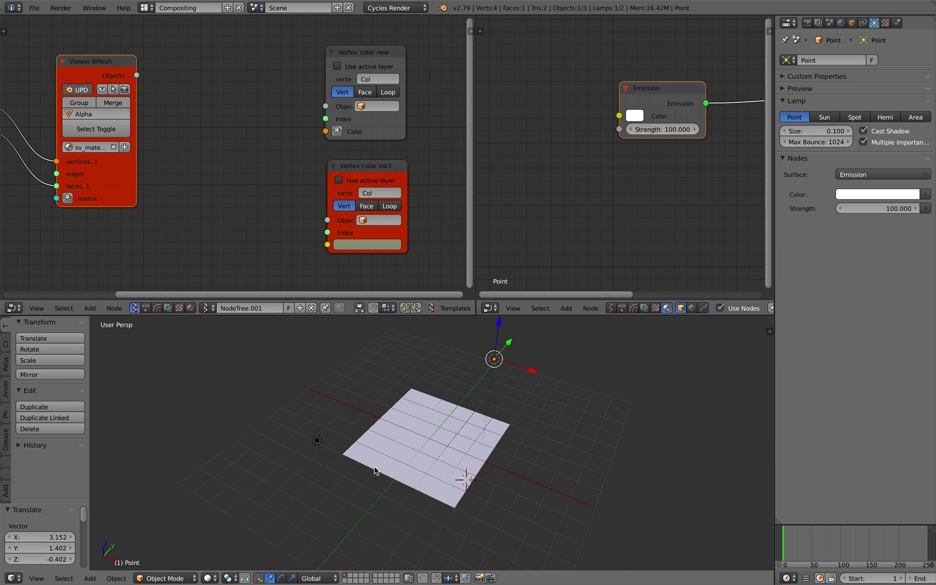
middle_click_drag(330, 495, 361, 478)
left_click(215, 578)
left_click(234, 530)
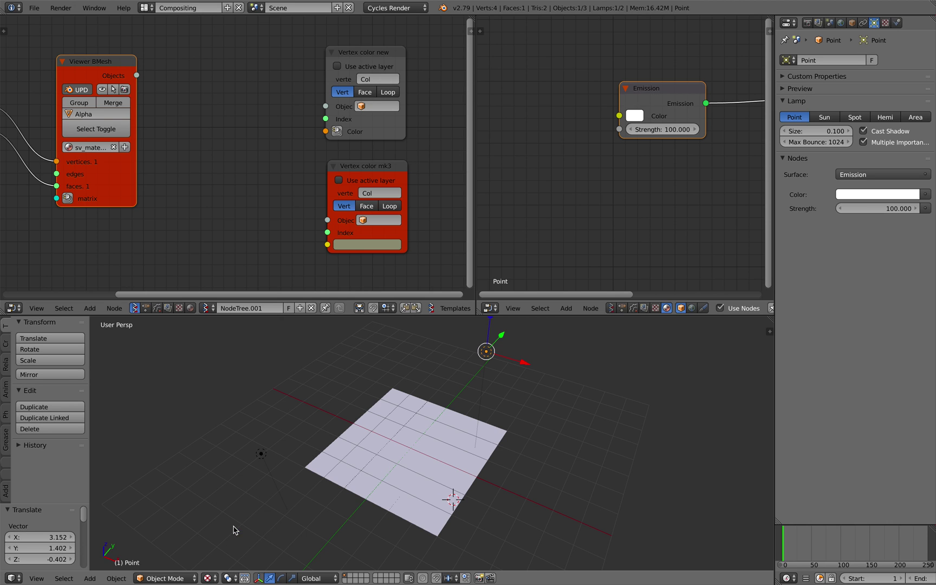
left_click(211, 578)
left_click(224, 515)
middle_click_drag(403, 474, 414, 449)
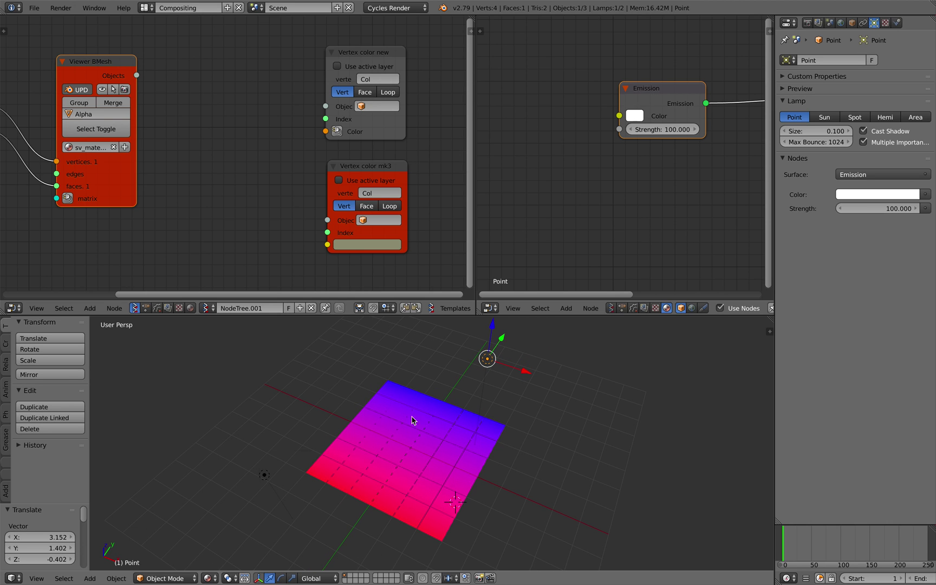
Merge the material node editor back into the Sverchok editor and spread the Plane MK2 and Viewer BMesh nodes apart.
left_click_drag(474, 17, 520, 37)
scroll(349, 114, "down", 1)
middle_click_drag(348, 115, 454, 112)
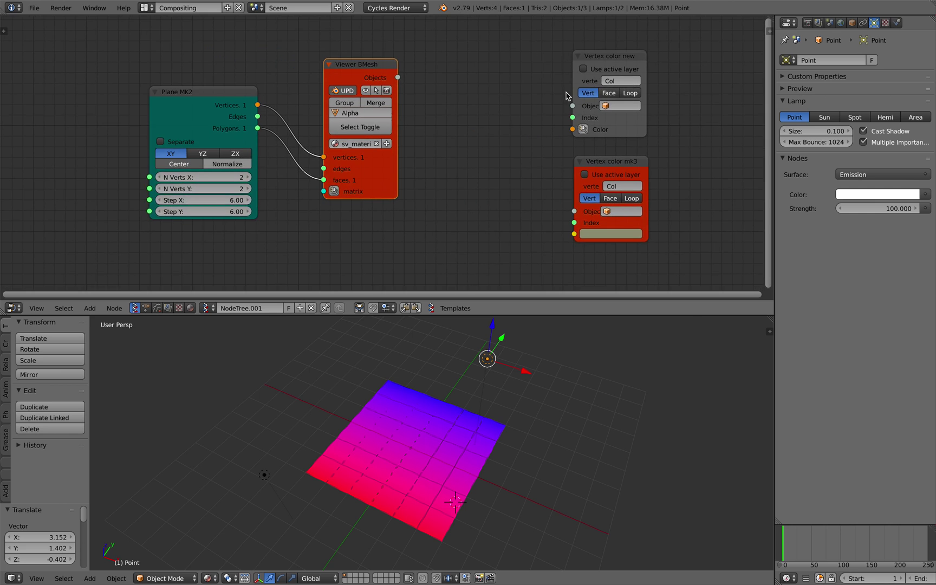
scroll(453, 113, "down", 2)
left_click_drag(362, 79, 386, 44)
left_click_drag(260, 101, 235, 77)
left_click_drag(387, 42, 399, 44)
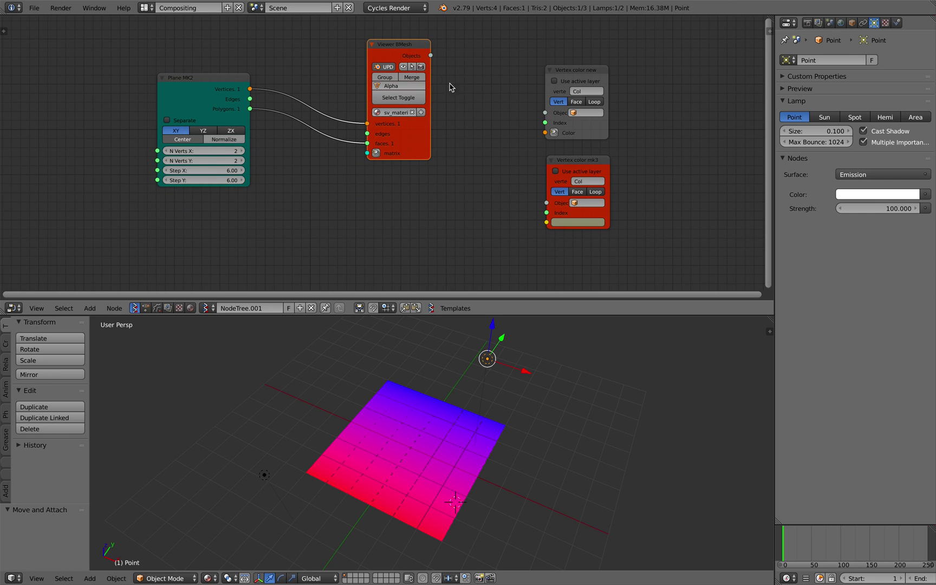
middle_click_drag(461, 134, 461, 121)
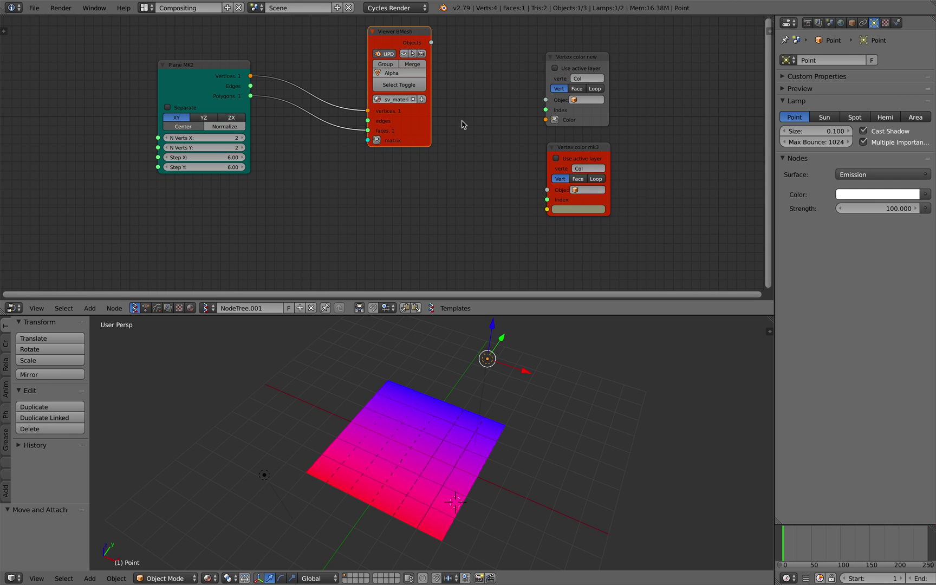
Add a Vector in node and link its Vectors output to the Color input of the Vertex color new node.
key("shift+a")
left_click(377, 179)
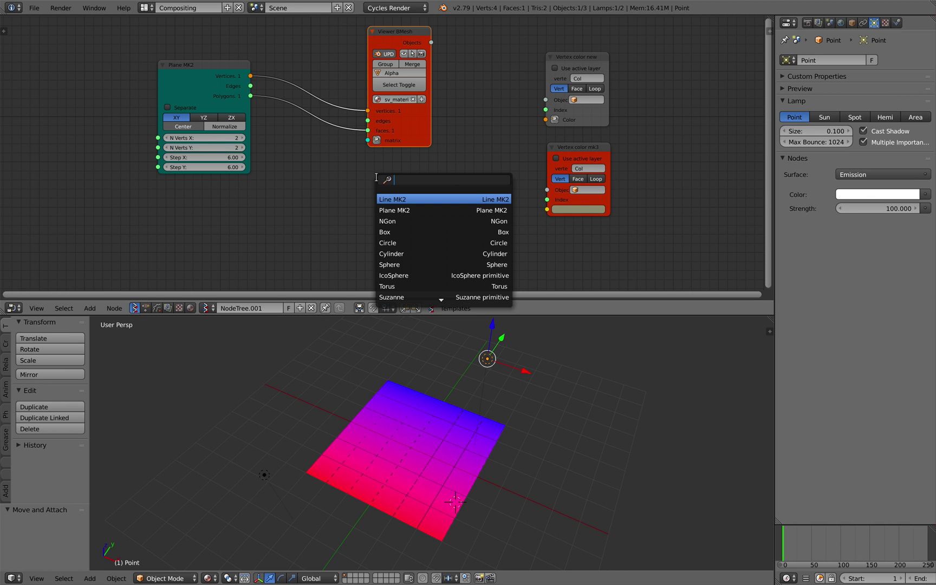
left_click(590, 116)
left_click_drag(560, 120, 558, 116)
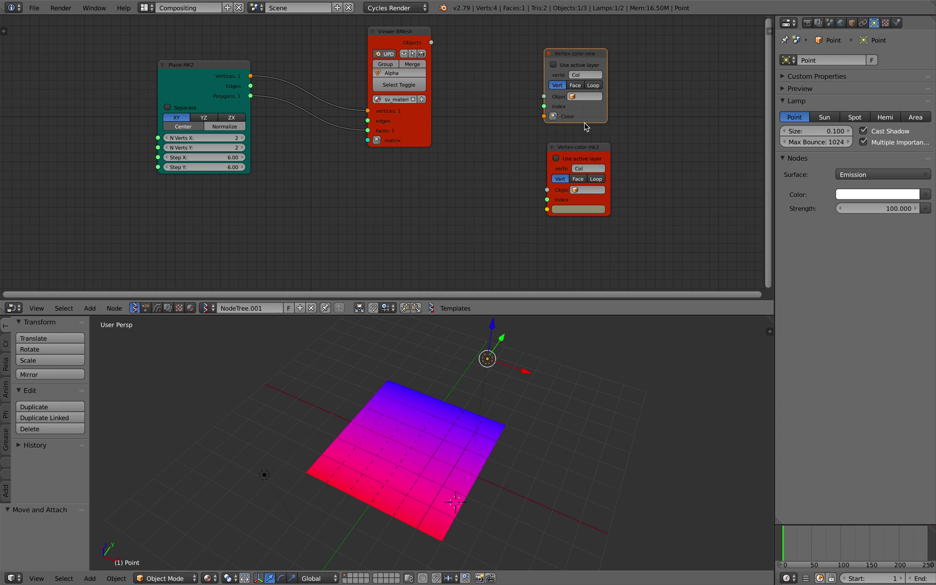
left_click_drag(584, 122, 577, 120)
key("shift+a")
left_click(431, 174)
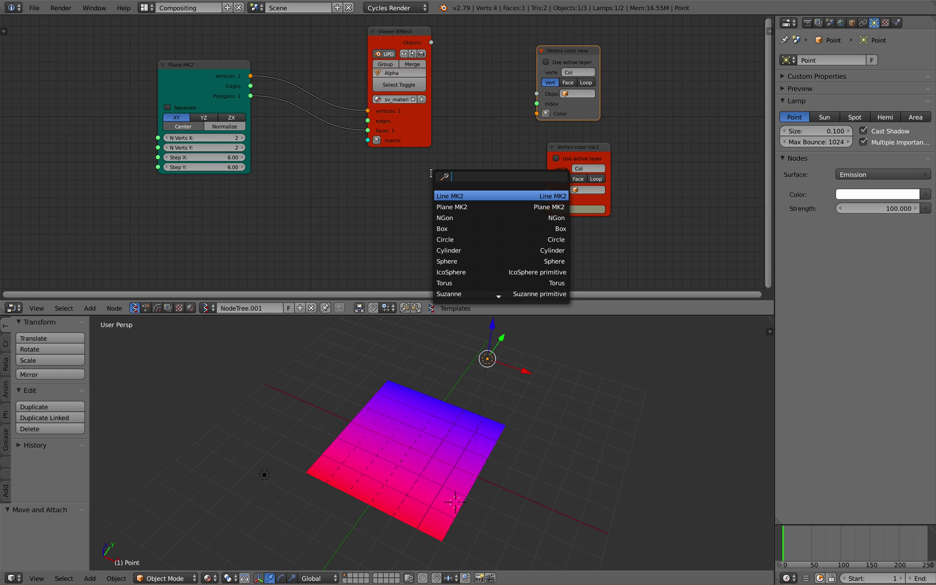
type("vector i")
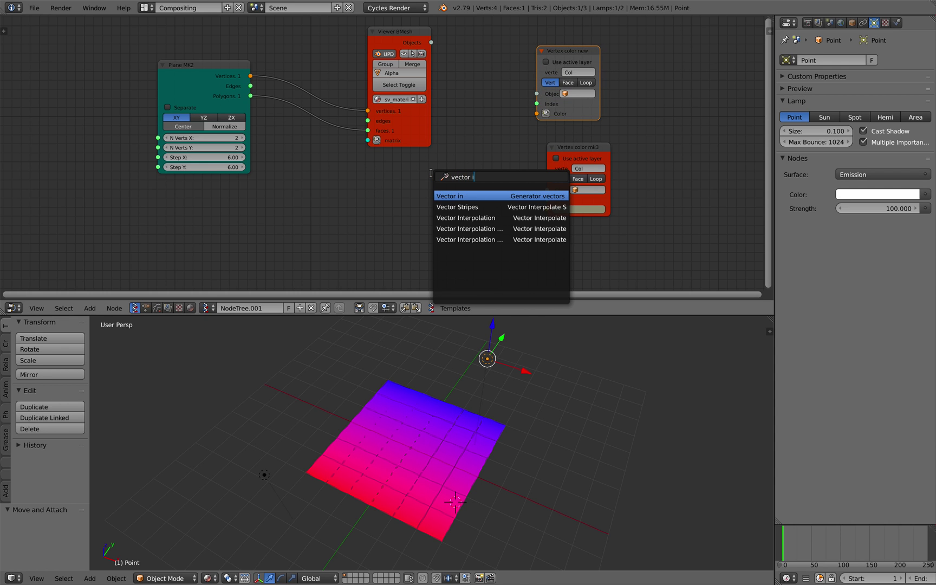
key("Return")
left_click(346, 178)
left_click_drag(392, 194, 537, 114)
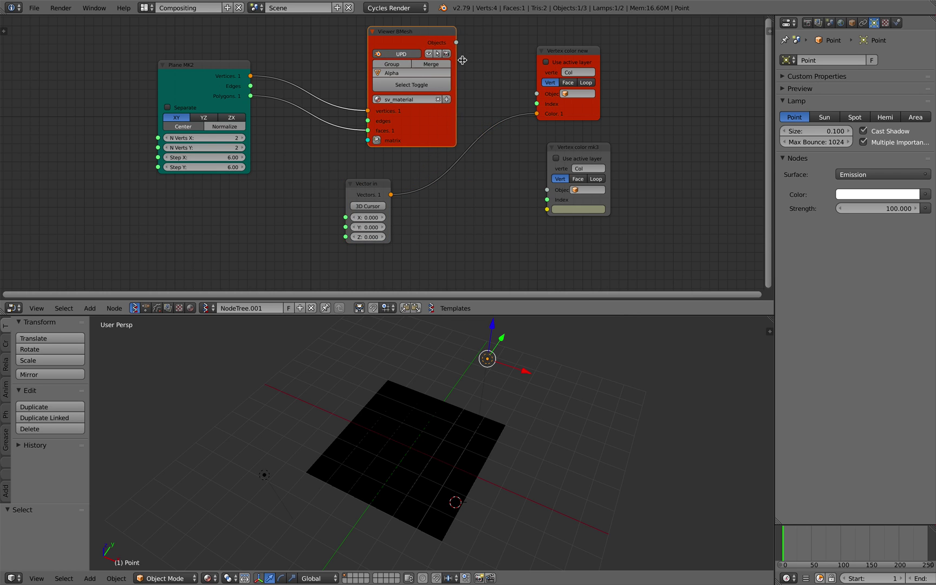
Link the Viewer BMesh node's Objects output to the Object input of the Vertex color new node.
left_click_drag(444, 42, 484, 69)
left_click_drag(535, 94, 537, 93)
left_click_drag(565, 108, 608, 158)
Save over the blend file and set the Vector in node to X 0.66, Y 1.02 and Z 0.84.
key("ctrl+s")
left_click(571, 116)
key("ctrl+s")
left_click(608, 159)
scroll(381, 211, "up", 1)
left_click_drag(369, 224, 393, 244)
middle_click_drag(455, 194, 388, 197)
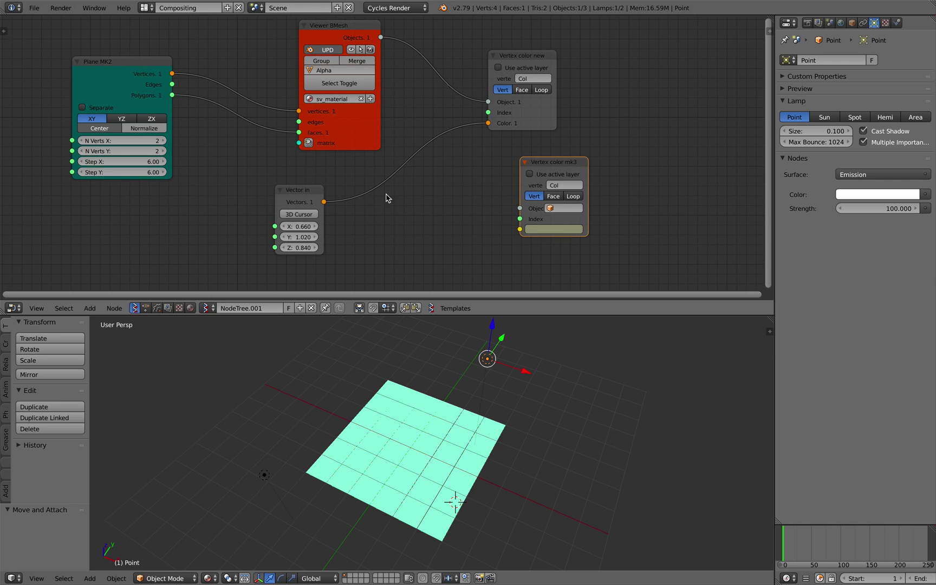
Disconnect Vertex color new and link the Viewer BMesh objects and the Vector in output to Vertex color mk3 instead.
left_click_drag(547, 122, 567, 121)
left_click_drag(508, 102, 481, 142)
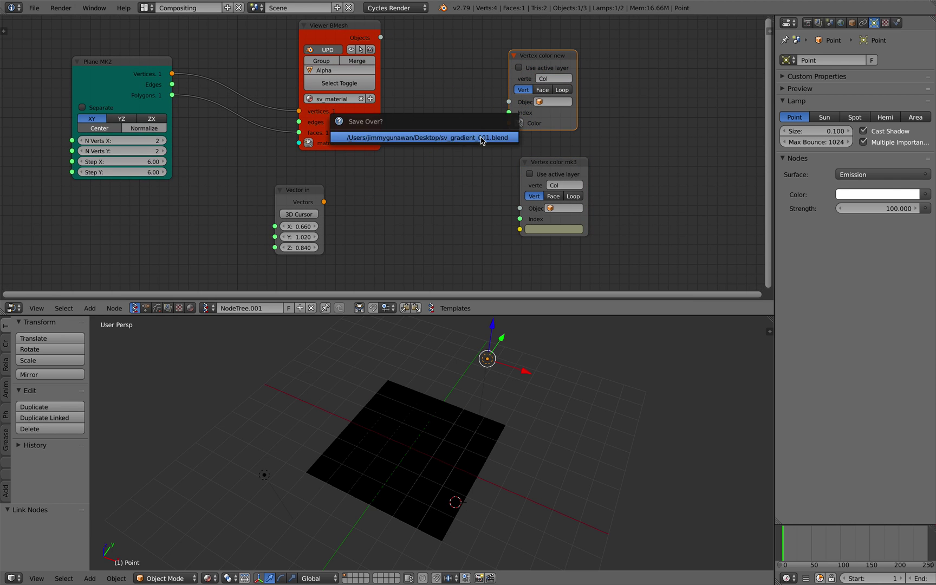
left_click_drag(381, 38, 520, 208)
left_click_drag(323, 201, 333, 207)
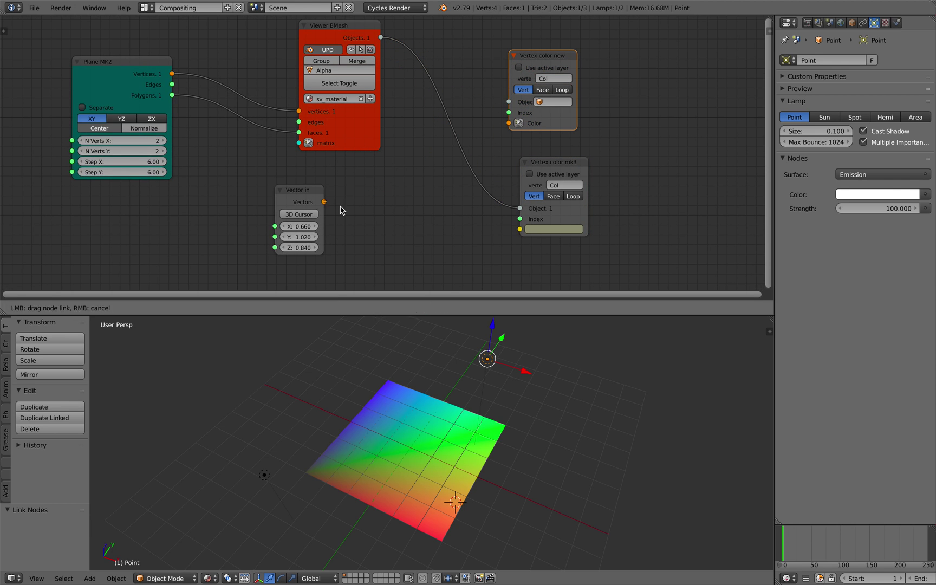
left_click_drag(519, 230, 520, 229)
Move the Vector in node closer to Vertex color mk3 and set its Y to 0.24 and Z to 0.18.
left_click_drag(300, 204, 375, 203)
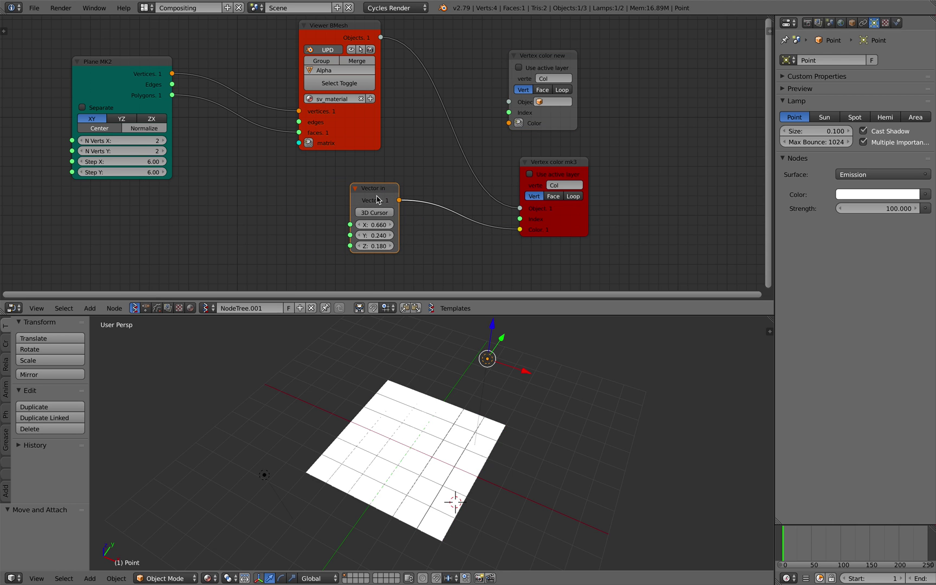
scroll(398, 207, "up", 1)
left_click(563, 166)
key("ctrl+s")
left_click(564, 167)
scroll(554, 167, "up", 1)
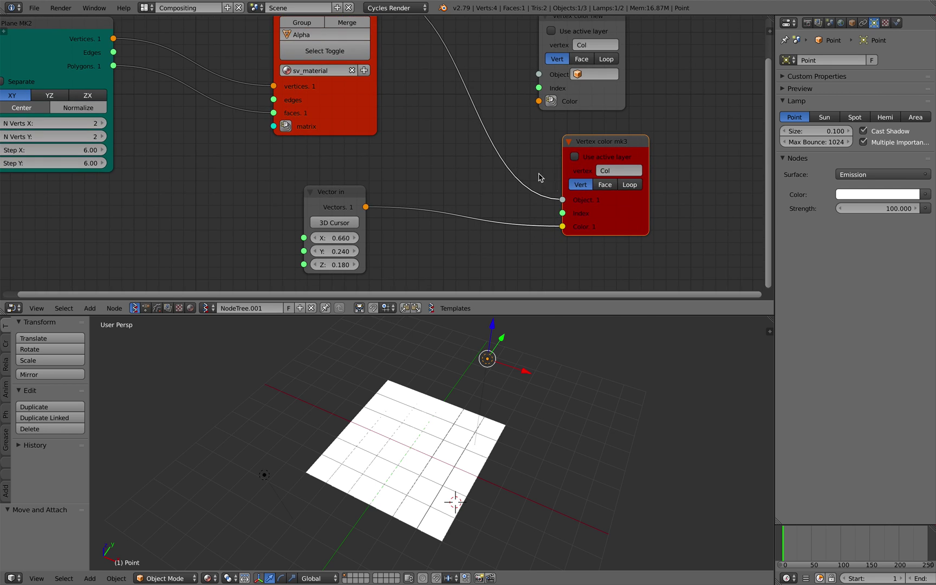
Try a Socket Converter node between Vector in and Vertex color mk3, and delete it again.
scroll(551, 179, "down", 2)
key("alt+space")
type("conv")
key("Down")
key("Down")
key("Down")
key("Return")
left_click(404, 179)
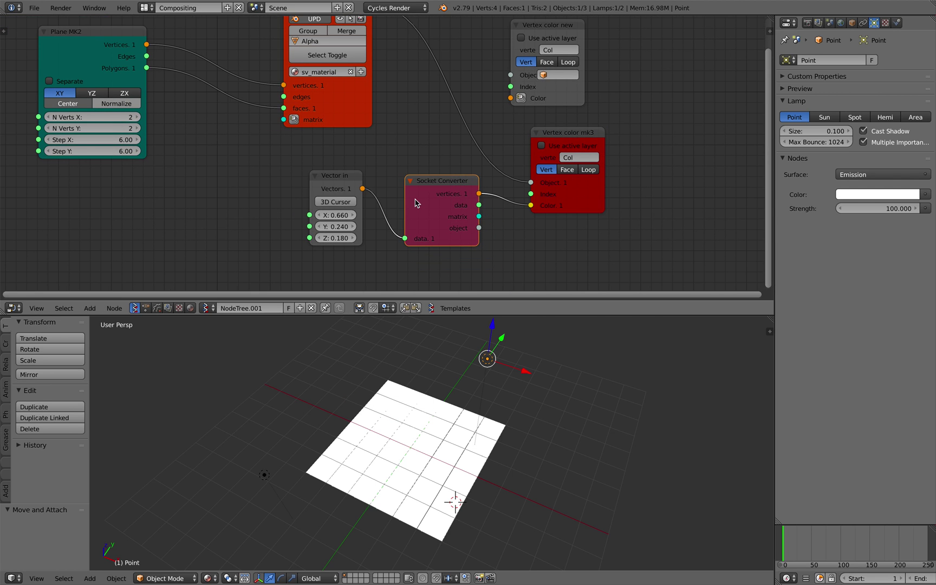
mouse_move(426, 210)
left_mouse_down()
mouse_move(416, 219)
mouse_move(420, 199)
left_mouse_up()
key("x")
Inspect the colour of Vertex color mk3, move the Vector in node aside and save over the blend file.
left_click(571, 199)
left_click(566, 206)
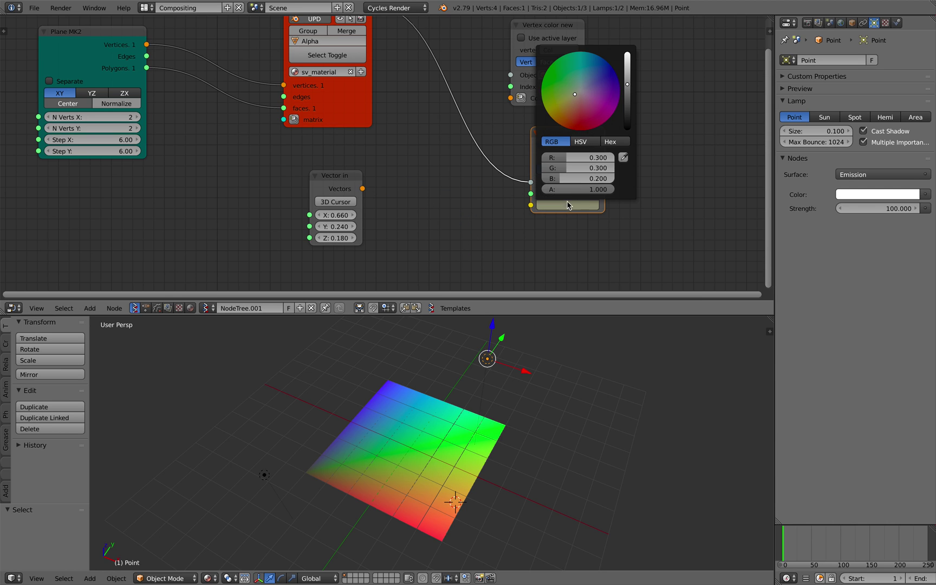
left_click_drag(355, 174, 331, 183)
key("ctrl+s")
left_click(327, 185)
middle_click_drag(498, 234, 471, 244)
scroll(470, 245, "up", 2)
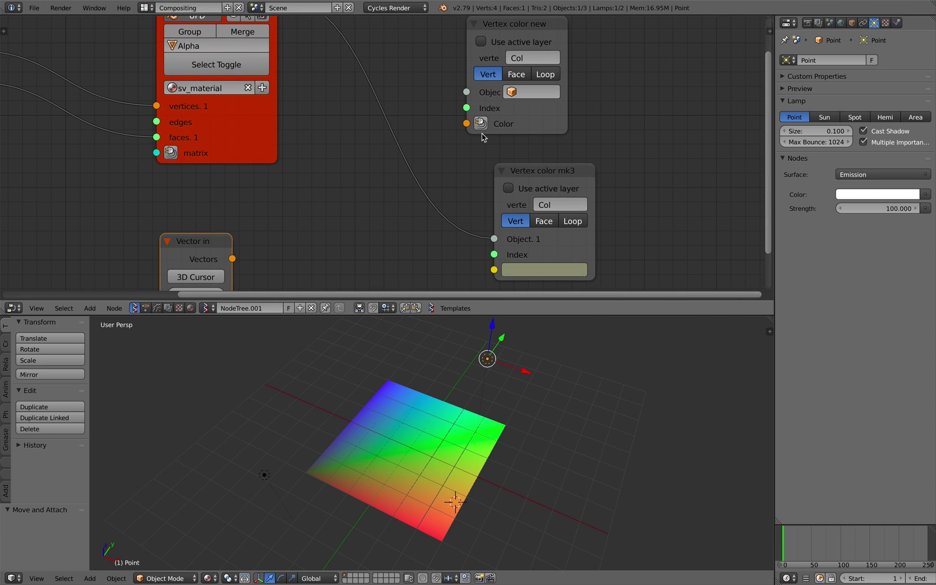
scroll(467, 130, "down", 4)
middle_click_drag(422, 193, 438, 172)
key("ctrl+s")
left_click(407, 182)
Add a Color in node and link its Colors output to the Color input of Vertex color mk3.
key("shift+a")
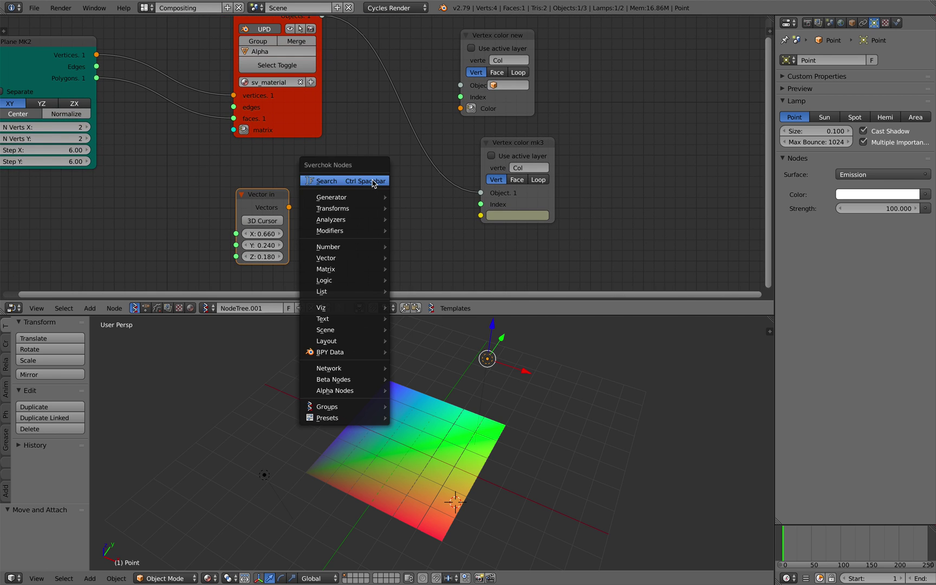
left_click(371, 181)
type("color in")
key("Return")
left_click(372, 181)
left_click_drag(431, 199, 480, 215)
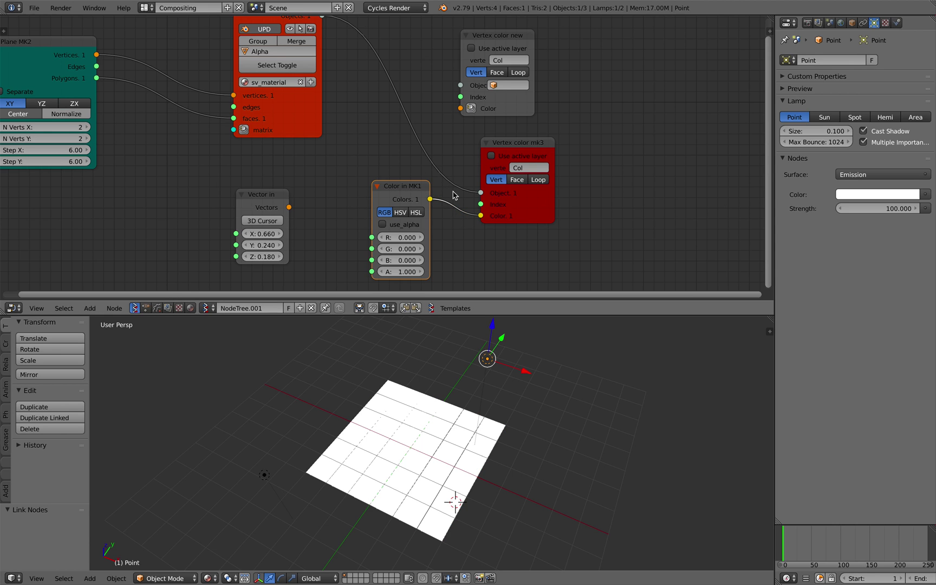
Enable use_alpha, test different R and G values with Vertex color mk3 in Face mode, and delete the Color in node.
left_click(399, 228)
left_click_drag(399, 238, 546, 237)
left_click_drag(400, 249, 286, 237)
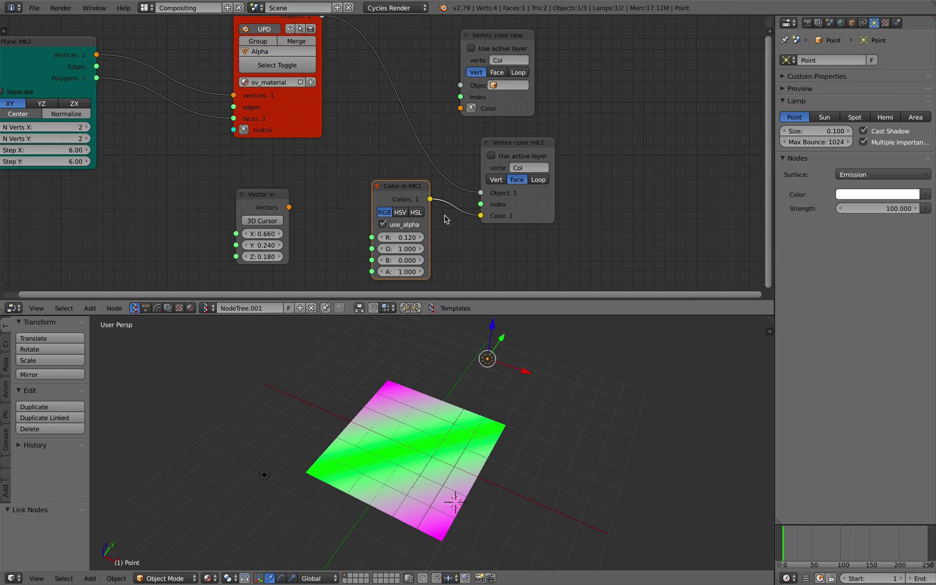
left_click_drag(400, 237, 595, 238)
left_click_drag(400, 248, 671, 260)
left_click_drag(399, 237, 221, 237)
left_click_drag(400, 249, 377, 260)
left_click(408, 184)
key("x")
Rearrange the two Vertex color nodes and delete Vertex color mk3.
middle_click_drag(449, 179, 384, 222)
scroll(384, 222, "up", 3)
left_click_drag(470, 185, 483, 181)
scroll(443, 232, "down", 2)
middle_click_drag(464, 168, 521, 188)
left_click_drag(520, 175, 509, 181)
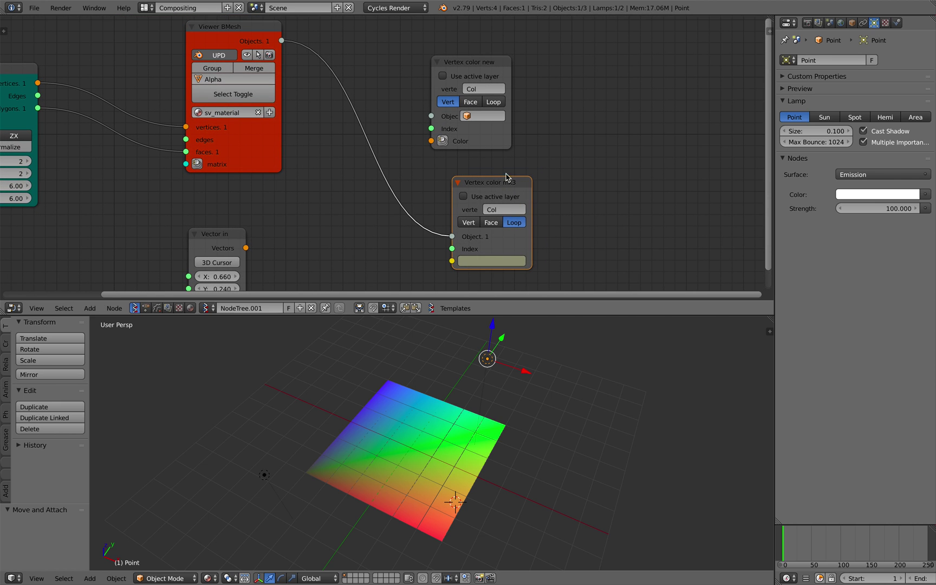
middle_click_drag(481, 189, 494, 186)
left_click_drag(482, 65, 486, 60)
left_click(508, 181)
middle_click_drag(508, 181, 534, 171)
key("x")
Relink the Vector in output and the Viewer BMesh objects to the Color and Object inputs of Vertex color new.
left_click_drag(257, 222, 474, 125)
left_click_drag(320, 29, 361, 48)
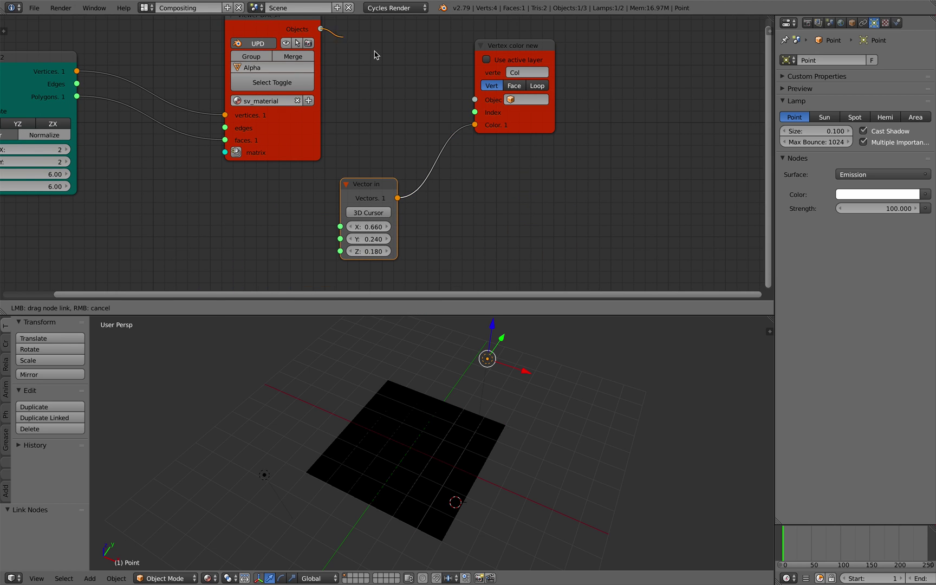
left_click_drag(471, 104, 321, 28)
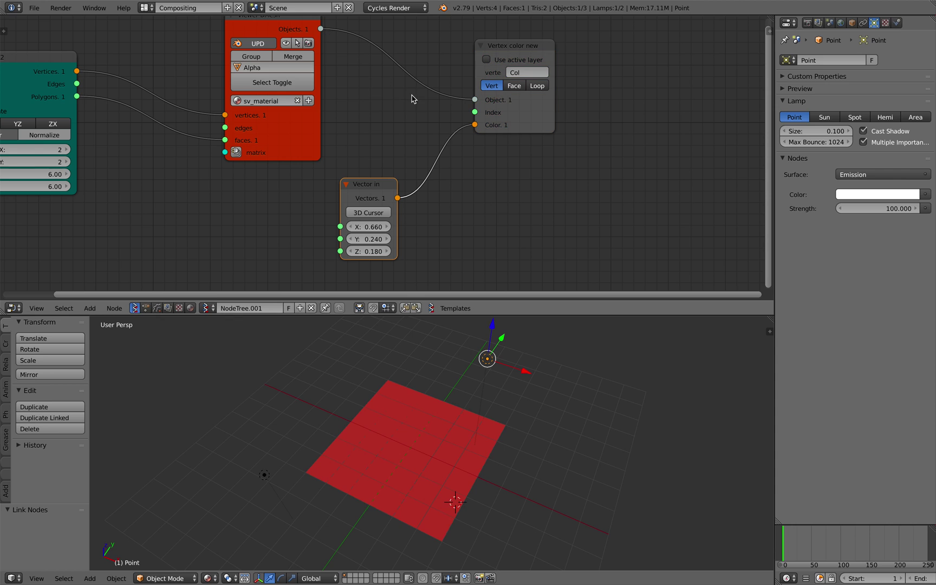
Place the Vector in node near Vertex color new and set its vector to X 0.78, Y 0.18, Z 0.48.
left_click_drag(376, 199, 408, 181)
scroll(412, 182, "up", 2)
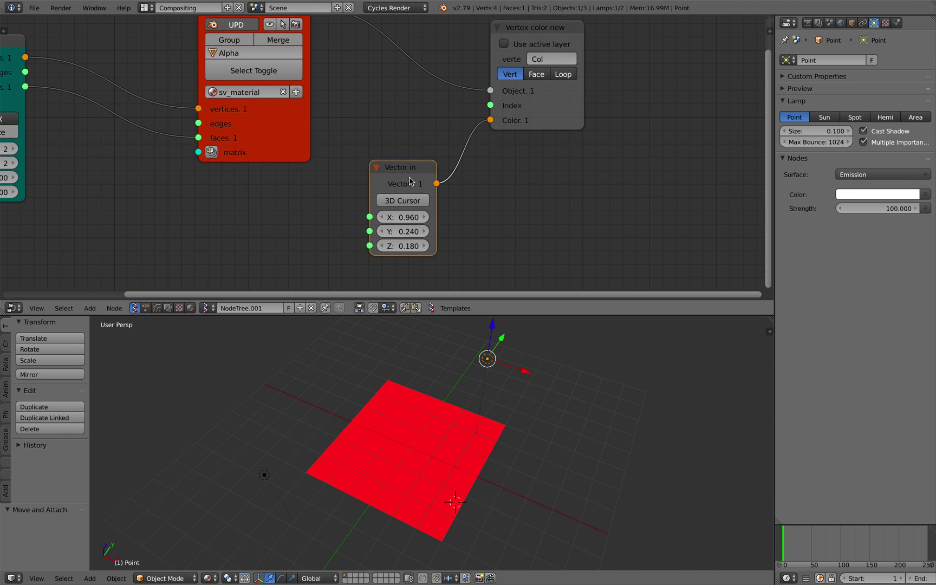
scroll(412, 212, "down", 1)
middle_click_drag(412, 212, 415, 233)
left_click_drag(398, 245, 439, 227)
left_click_drag(408, 189, 417, 175)
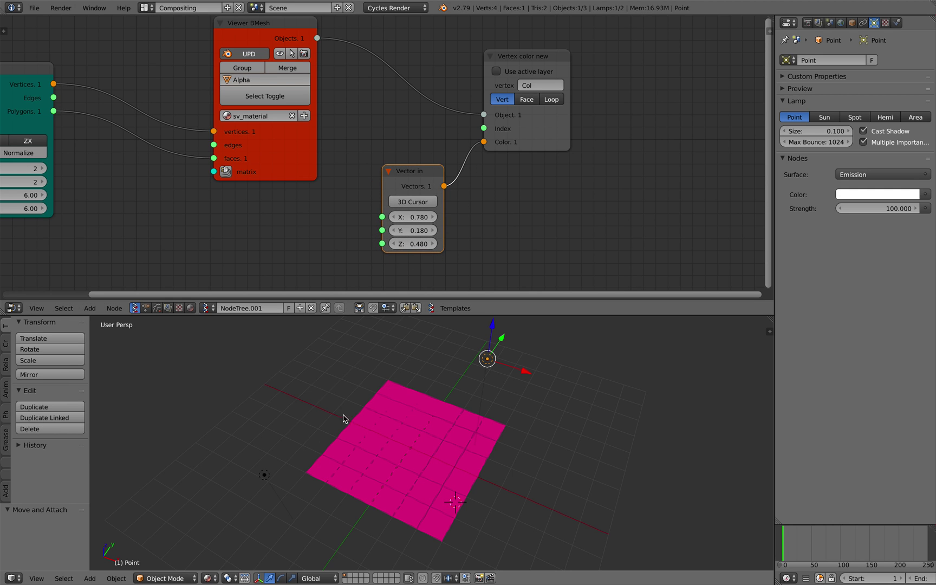
Switch Vertex color new to Loop mode and delete the Vector in node.
middle_click_drag(389, 409, 394, 409)
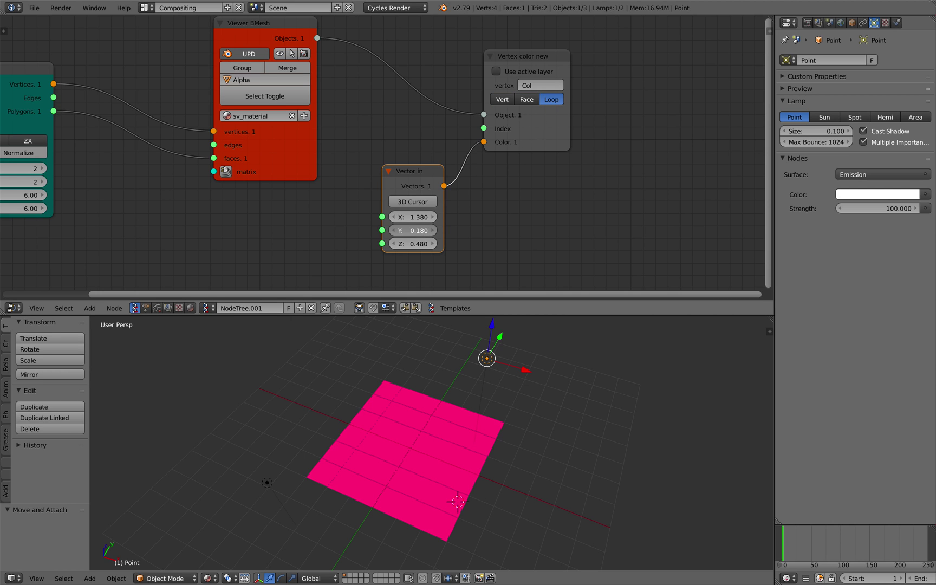
key("x")
left_click_drag(513, 142, 538, 141)
Add a Random Vector MK2 node beside Vertex color new and set its Count to 4.
key("shift+a")
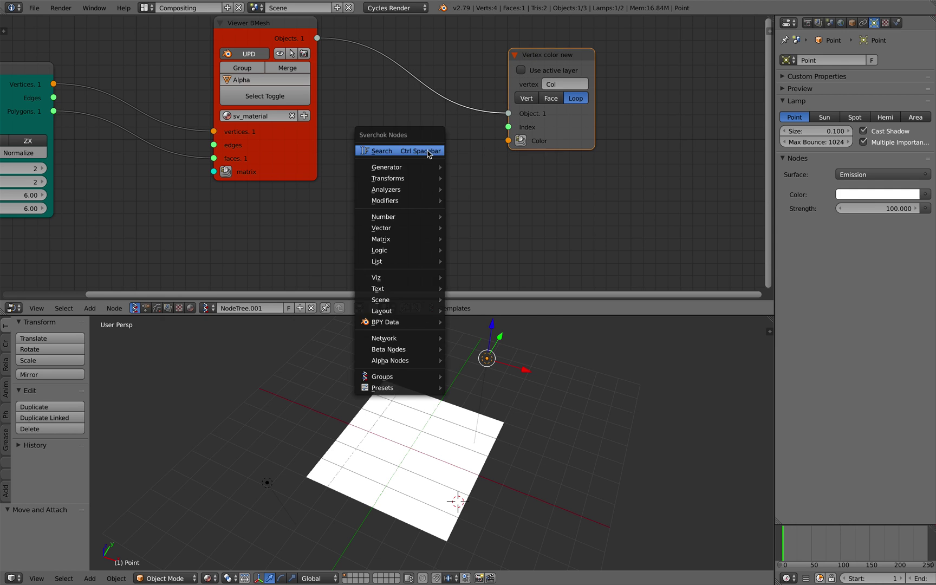
left_click(428, 151)
type("random")
key("Return")
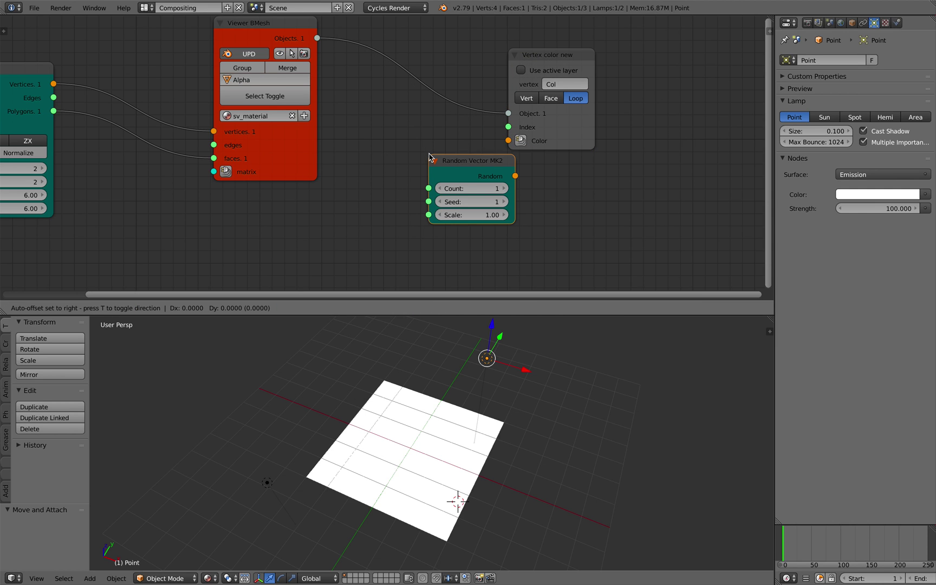
left_click(425, 186)
left_click(443, 197)
left_click(443, 197)
left_click(443, 198)
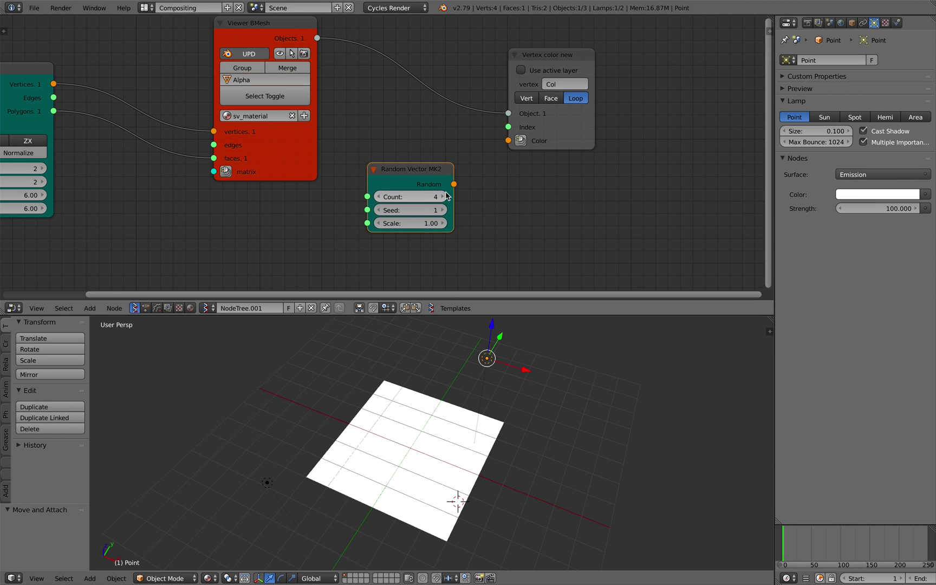
Link the Random output to the Color input of Vertex color new and switch that node to Vert mode.
left_click_drag(454, 184, 507, 142)
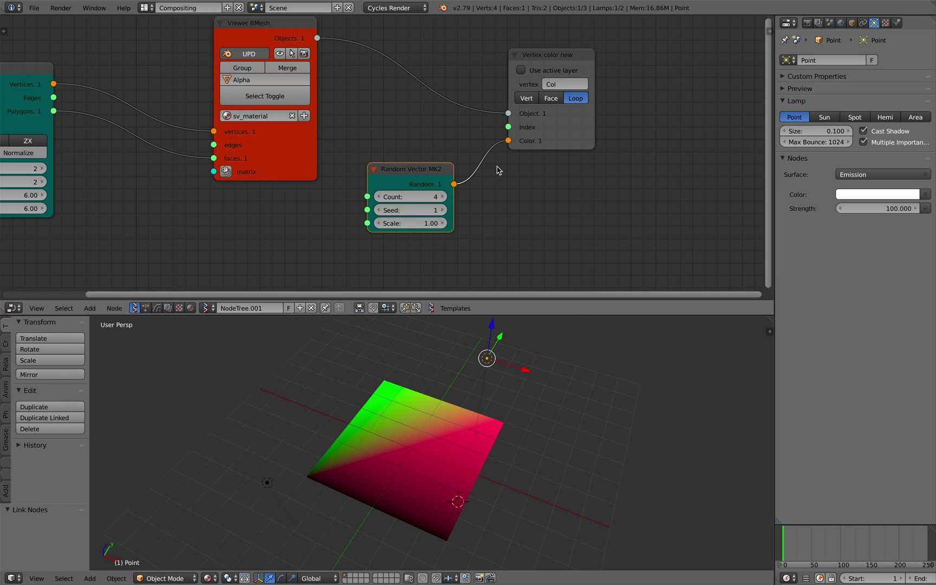
middle_click_drag(511, 378, 538, 120)
left_click(533, 103)
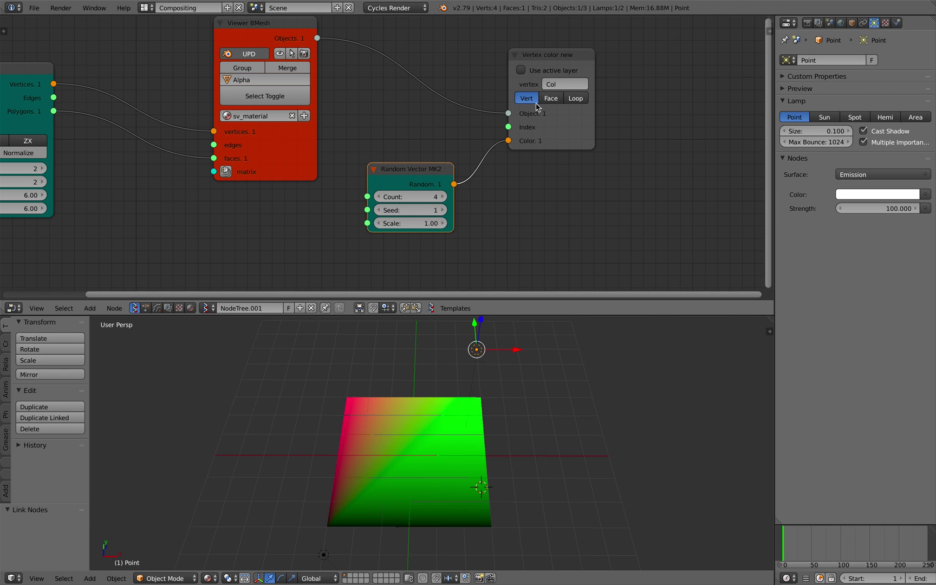
Try Random Vector MK2 seeds 97 and 223 on the plane's vertex colours.
middle_click_drag(504, 374, 529, 376)
left_click_drag(412, 210, 455, 210)
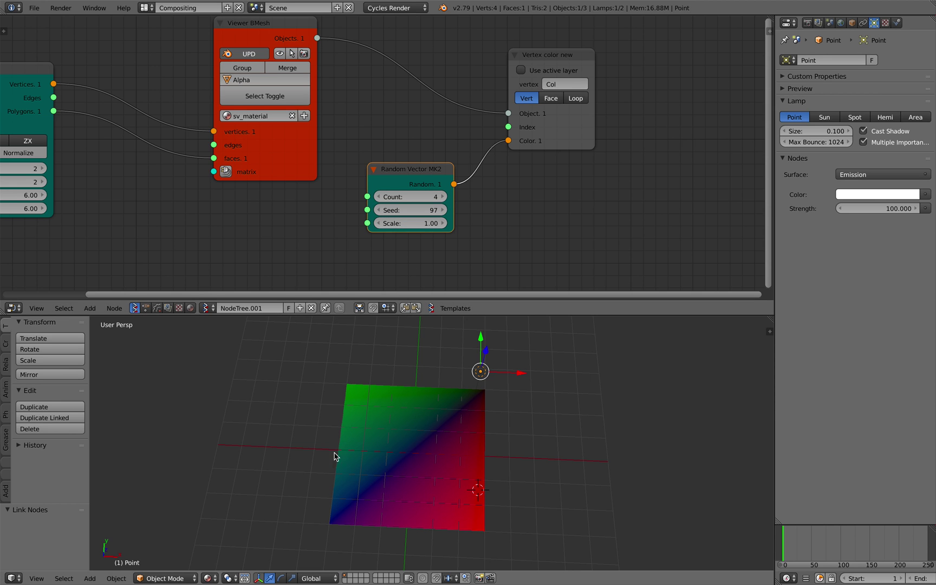
middle_click_drag(439, 431, 394, 396)
left_click_drag(402, 210, 470, 210)
middle_click_drag(477, 452, 482, 451)
key("ctrl+s")
left_click(477, 367)
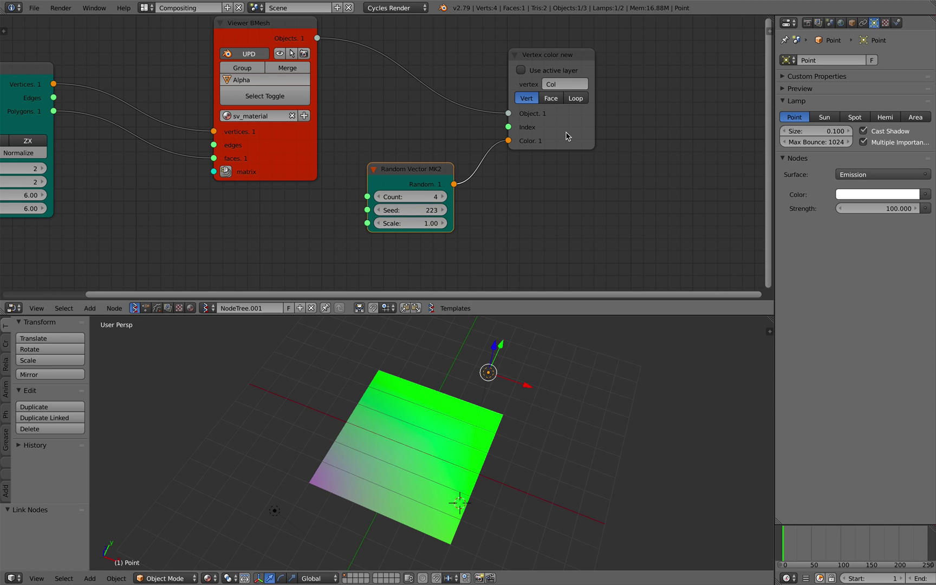
Test Vertex color new in Face mode with the Random Vector MK2 seed at 289.
left_click_drag(562, 119, 575, 118)
left_click(565, 99)
middle_click_drag(460, 347, 479, 346)
left_click_drag(423, 211, 401, 190)
middle_click_drag(417, 437, 336, 469)
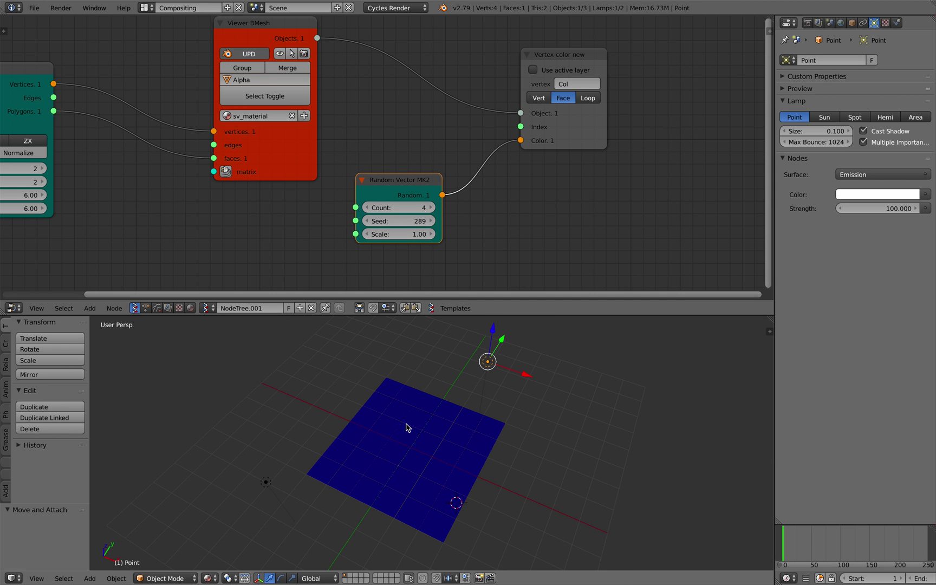
middle_click_drag(408, 428, 415, 417)
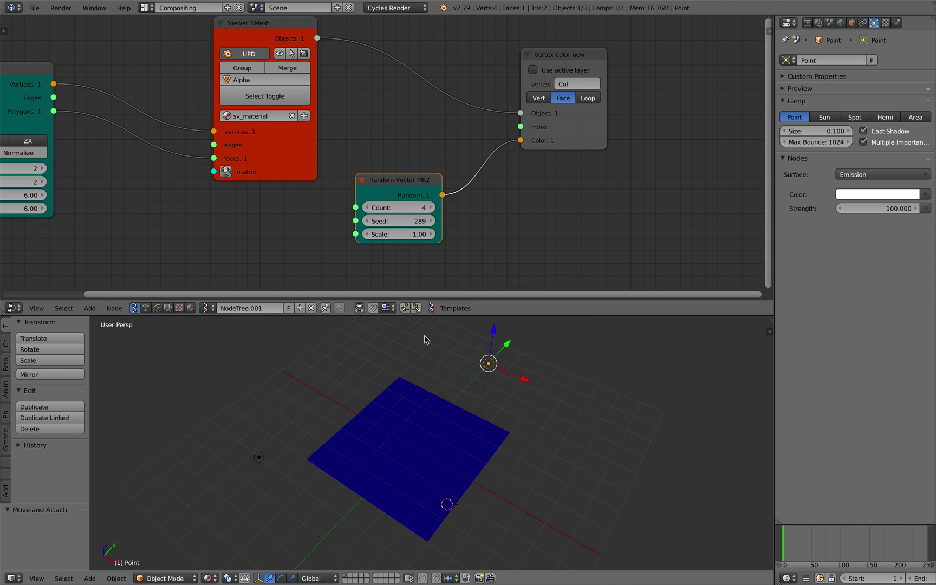
Return Vertex color new to Vert mode, and place Random Vector MK2 below Viewer BMesh with seed 321.
left_click(538, 99)
left_click_drag(422, 188, 290, 218)
left_click(571, 144)
left_click_drag(255, 252, 277, 252)
mouse_move(432, 417)
middle_mouse_down()
mouse_move(437, 424)
mouse_move(455, 414)
mouse_move(442, 403)
middle_mouse_up()
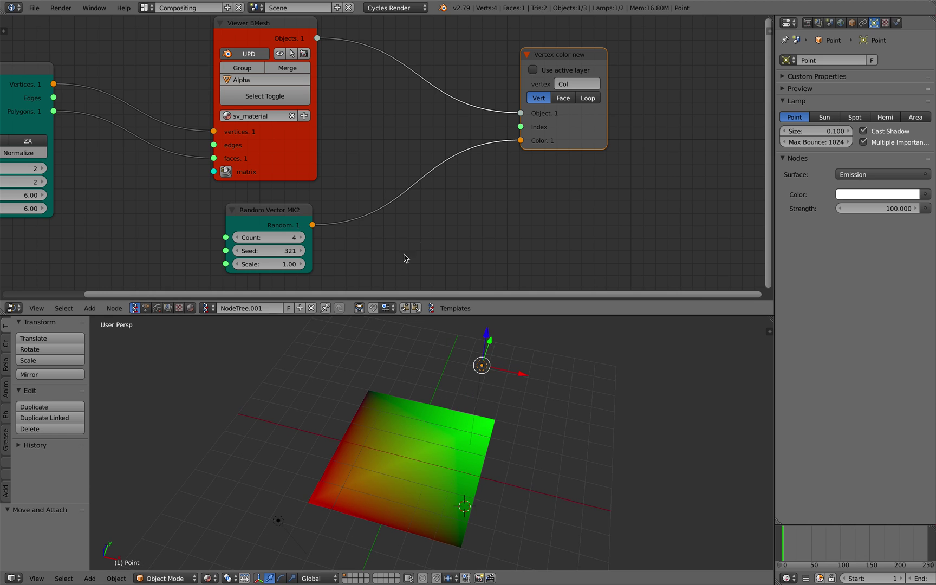
Enlarge the node editor area and reposition Vertex color new to leave space beneath it.
left_click_drag(567, 152, 573, 155)
scroll(508, 204, "down", 1)
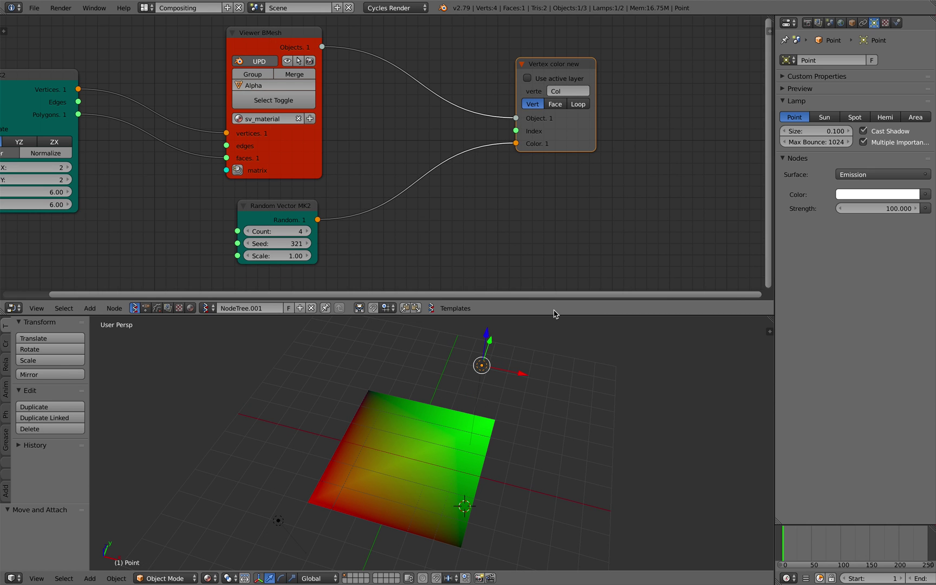
left_click_drag(554, 301, 553, 343)
middle_click_drag(366, 473, 432, 550)
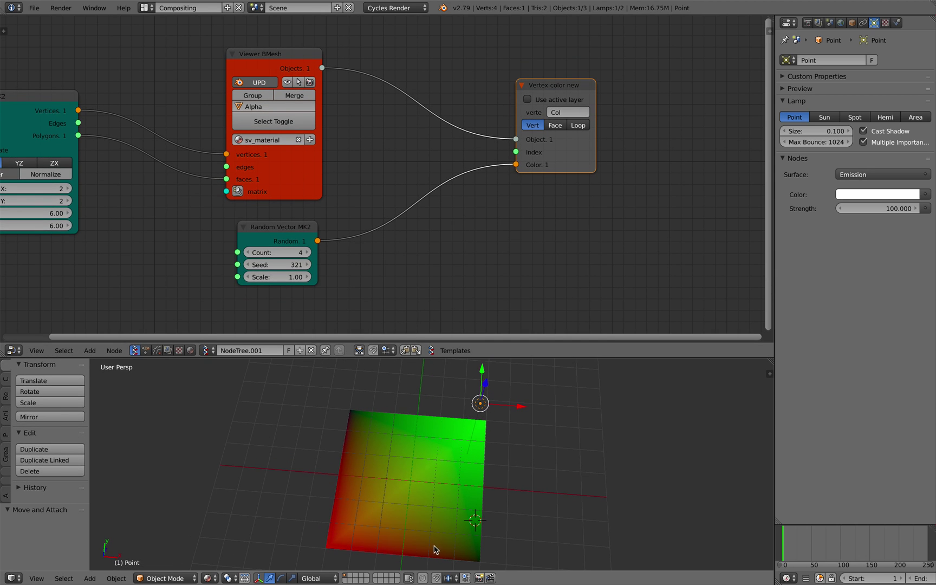
middle_click_drag(410, 439, 401, 451)
left_click_drag(457, 273, 451, 262)
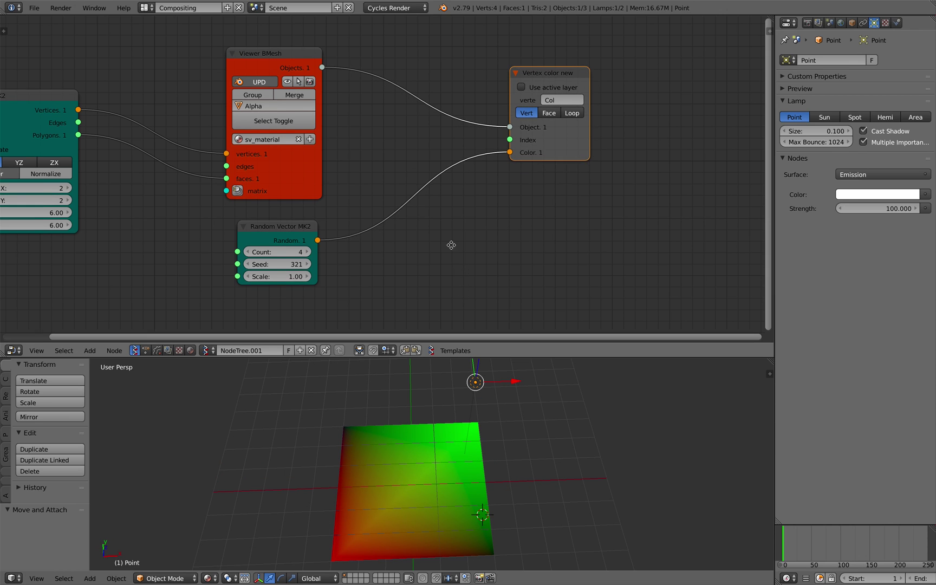
middle_click_drag(451, 262, 452, 244)
left_click_drag(566, 140, 584, 145)
key("ctrl+s")
left_click(473, 204)
Add a Color in MK1 node below Vertex color new.
key("shift+a")
left_click(472, 202)
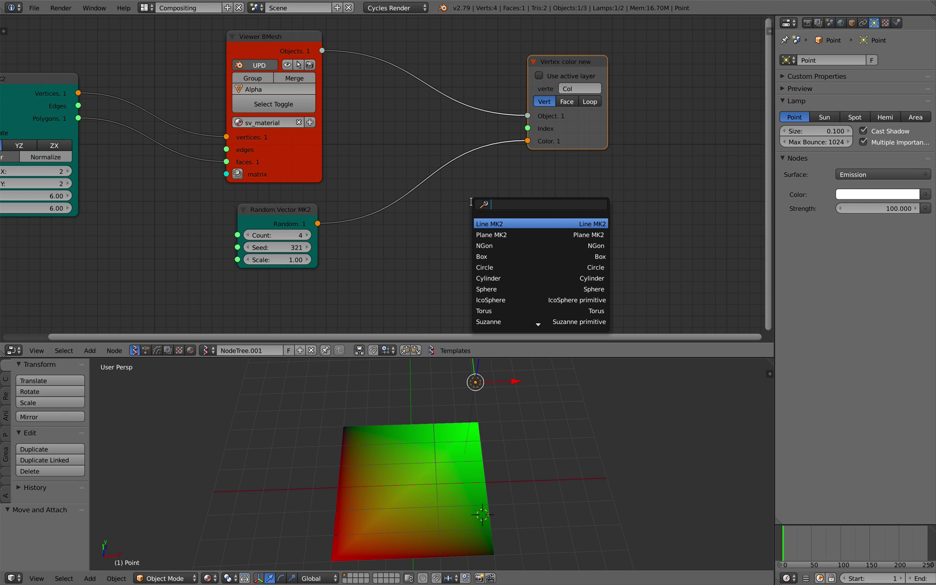
type("color")
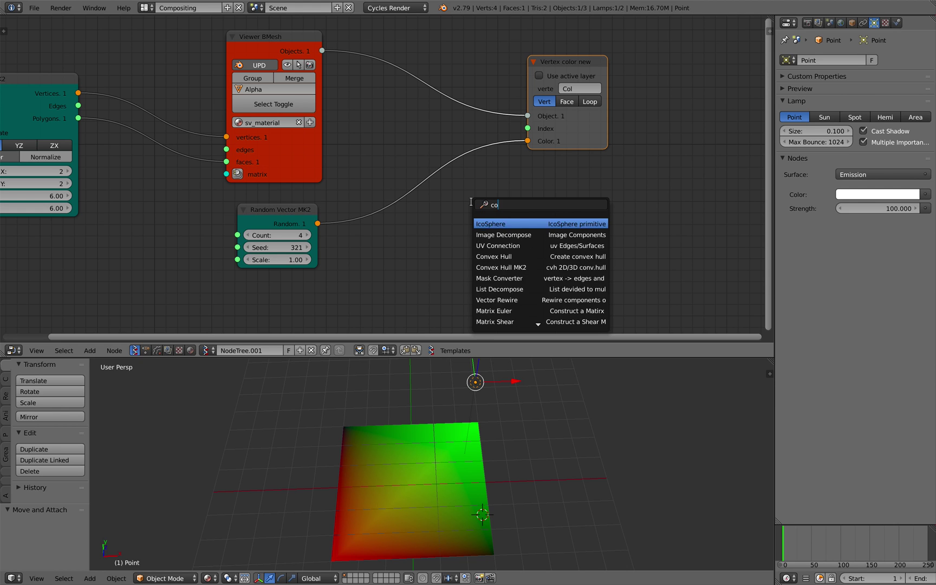
key("Down")
key("Down")
key("Return")
left_click(454, 211)
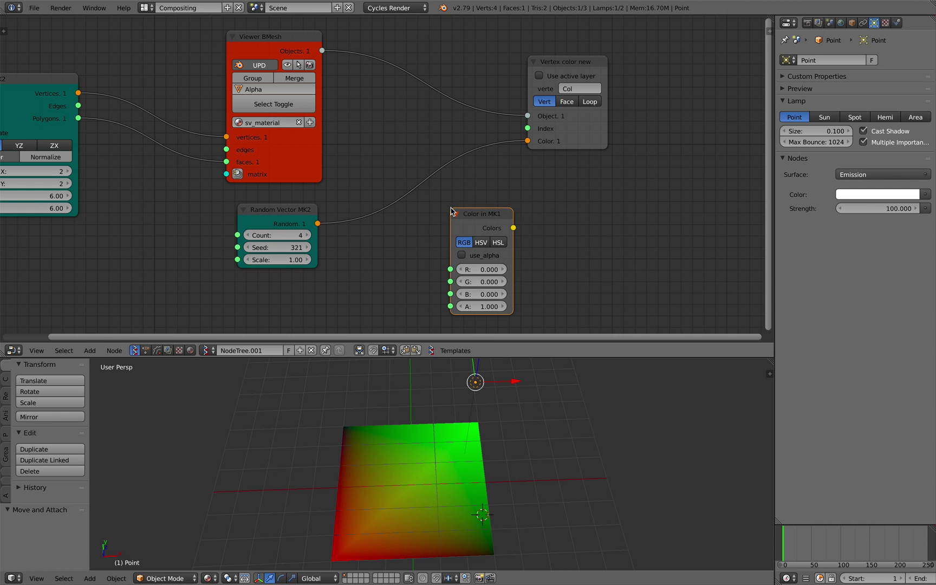
Add a Random Num Gen node below Random Vector MK2, set to Float with Size 4.
middle_click_drag(342, 242, 367, 200)
key("alt+space")
type("rando")
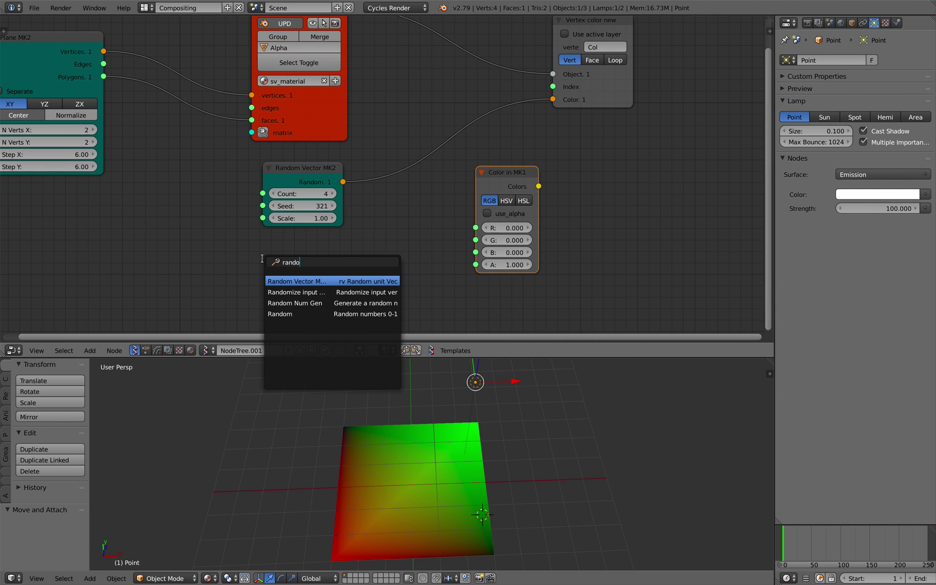
key("BackSpace")
type("do")
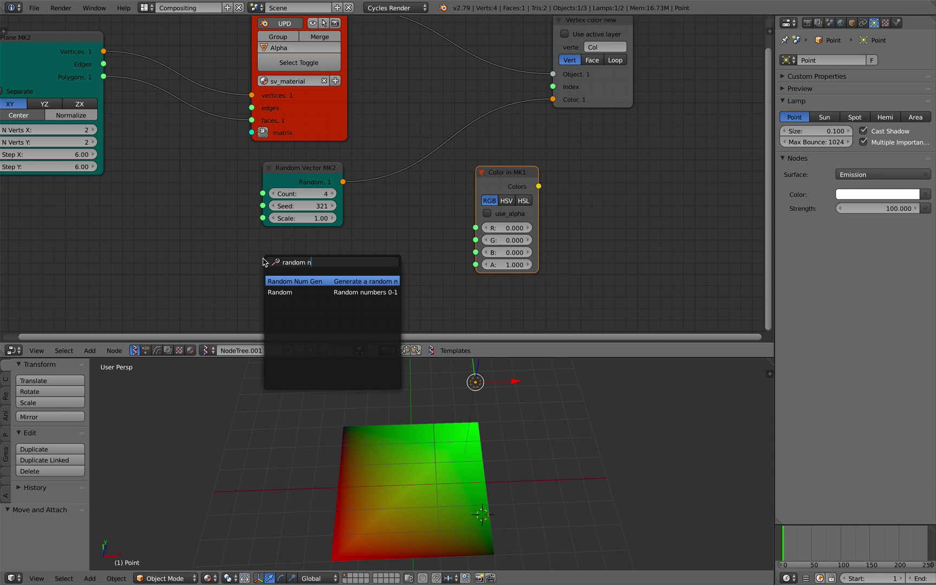
key("Return")
left_click(315, 227)
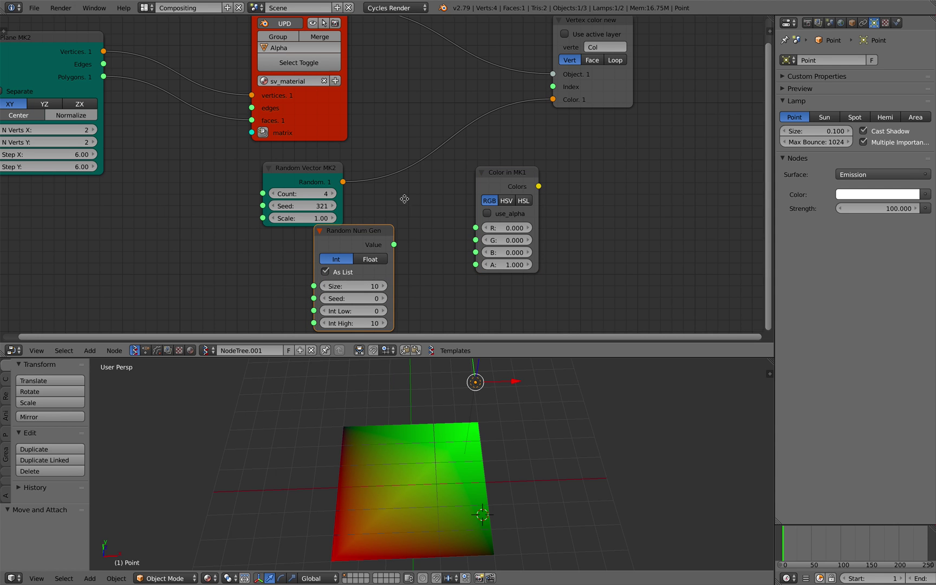
middle_click_drag(404, 199, 393, 178)
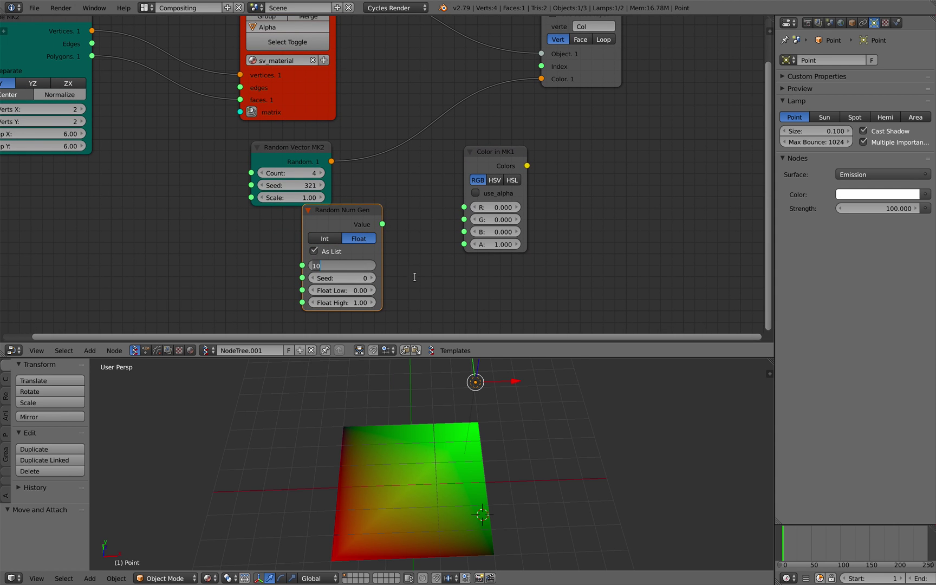
scroll(423, 279, "up", 1)
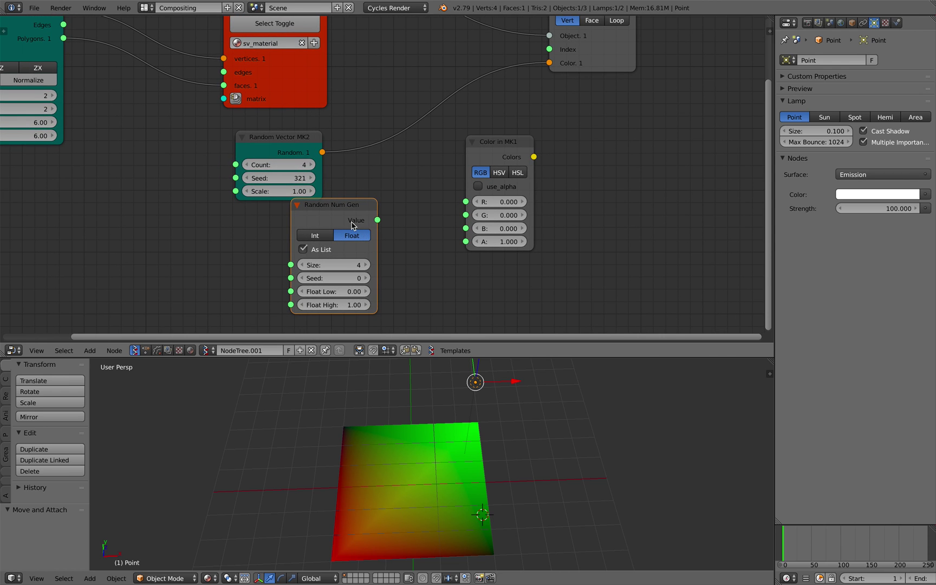
left_click_drag(350, 216, 342, 218)
key("ctrl+s")
Switch Color in MK1 to HSV and link it between the Random Num Gen value (H) and Vertex color new's Color input.
left_click_drag(500, 160, 479, 163)
left_click(489, 143)
left_click(494, 154)
left_click_drag(369, 222, 442, 189)
middle_click_drag(512, 158, 473, 184)
left_click_drag(472, 171, 591, 111)
key("ctrl+s")
left_click(591, 111)
middle_click_drag(556, 133, 494, 135)
scroll(405, 184, "up", 6)
middle_click_drag(384, 204, 300, 244)
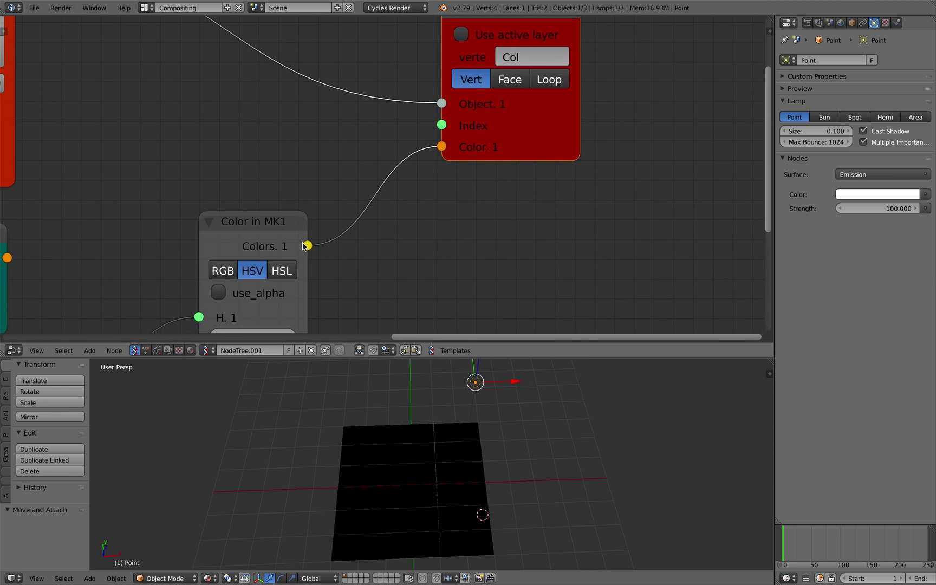
middle_click_drag(541, 148, 605, 139)
key("ctrl+s")
Insert a Socket Converter node between Color in MK1 and Vertex color new, using its vertices output.
left_click(592, 148)
key("shift+a")
left_click(557, 155)
type("conv")
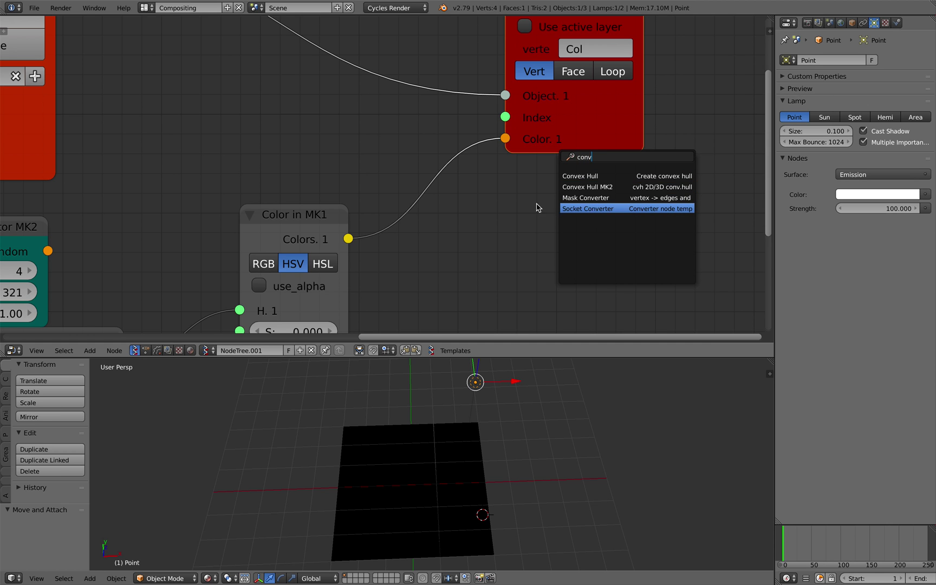
left_click(561, 209)
left_click(409, 174)
scroll(461, 185, "down", 2)
middle_click_drag(461, 187, 400, 179)
key("ctrl+s")
left_click(400, 179)
left_click_drag(400, 177, 407, 146)
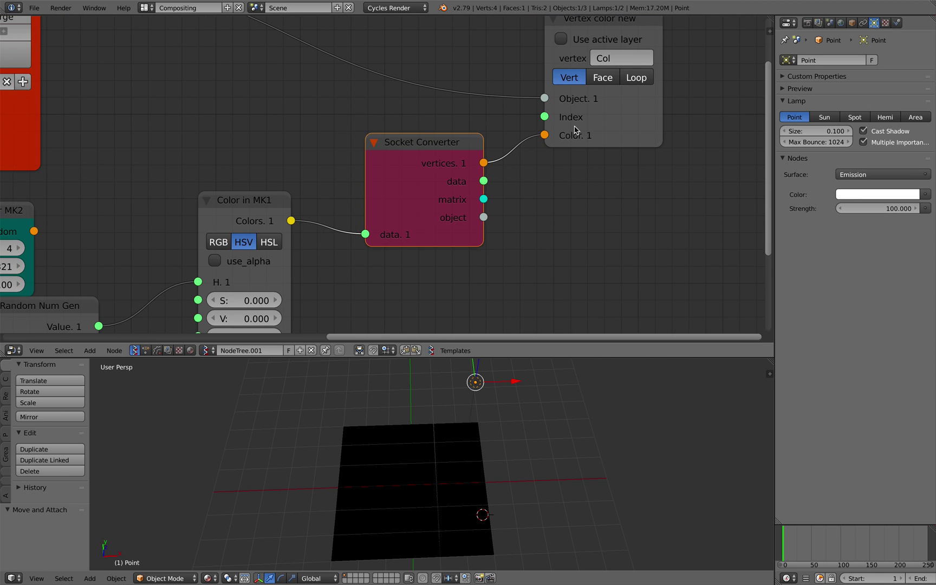
Set both S and V of Color in MK1 to 1.
left_click_drag(609, 129, 602, 135)
key("ctrl+s")
left_click(602, 136)
scroll(401, 138, "down", 1)
left_click_drag(255, 288, 255, 305)
type("1")
key("Return")
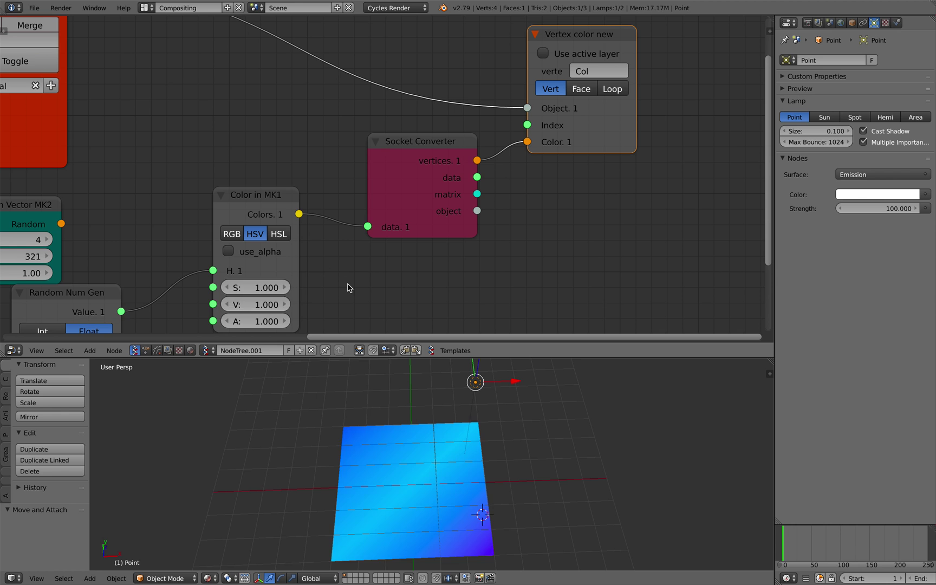
Set the Random Num Gen seed to 140.
scroll(349, 288, "down", 2)
middle_click_drag(347, 283, 418, 268)
key("ctrl+s")
left_click(418, 268)
middle_click_drag(215, 305, 234, 270)
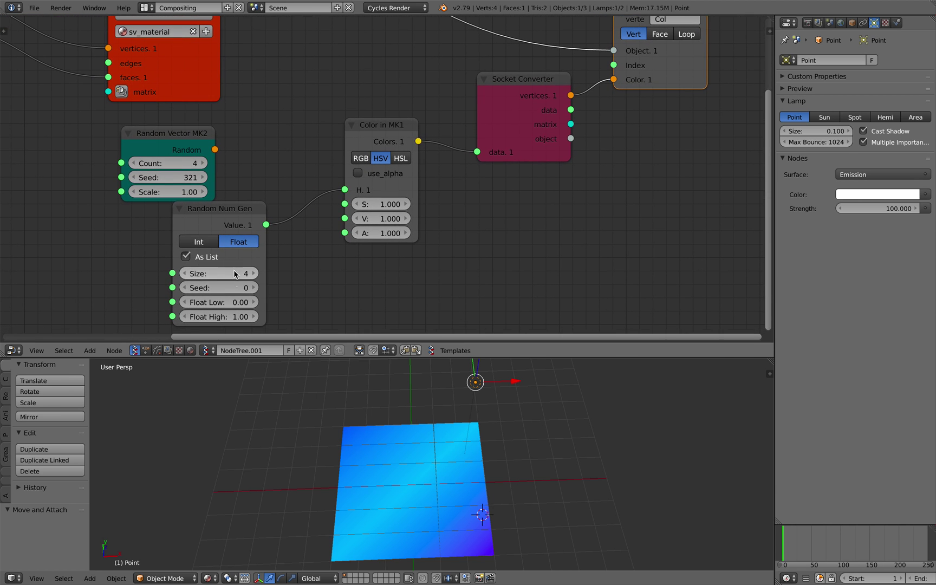
left_click_drag(234, 288, 324, 290)
middle_click_drag(383, 283, 351, 271)
key("ctrl+s")
left_click(351, 271)
left_click_drag(202, 275, 303, 275)
Delete the Point lamp from the 3D scene.
middle_click_drag(330, 433, 468, 426)
left_click(366, 413)
key("g")
left_click(501, 410)
scroll(501, 410, "down", 1)
key("x")
left_click(468, 424)
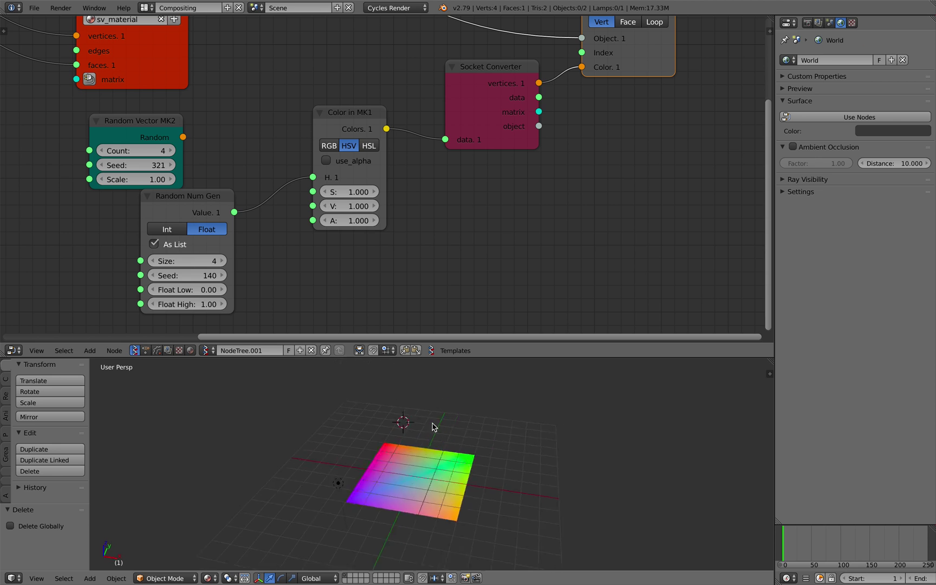
Add a Stethoscope MK2 node and link the Random Num Gen value to it to inspect the numbers.
key("shift+a")
left_click(443, 229)
type("ste")
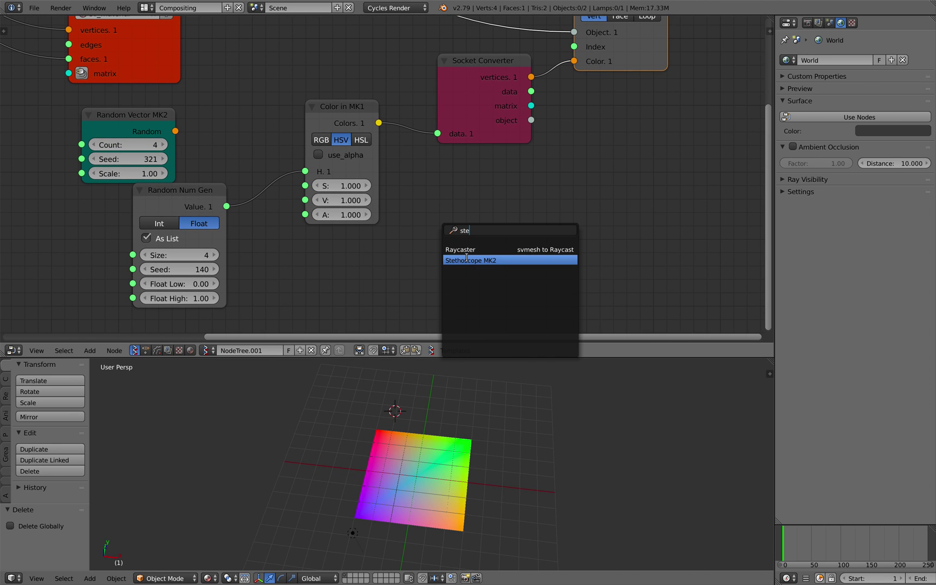
left_click(457, 259)
left_click(474, 181)
scroll(442, 217, "down", 2)
left_click_drag(497, 190, 480, 194)
left_click_drag(249, 202, 443, 283)
middle_click_drag(401, 252, 426, 260)
scroll(396, 238, "up", 2)
scroll(427, 260, "up", 3)
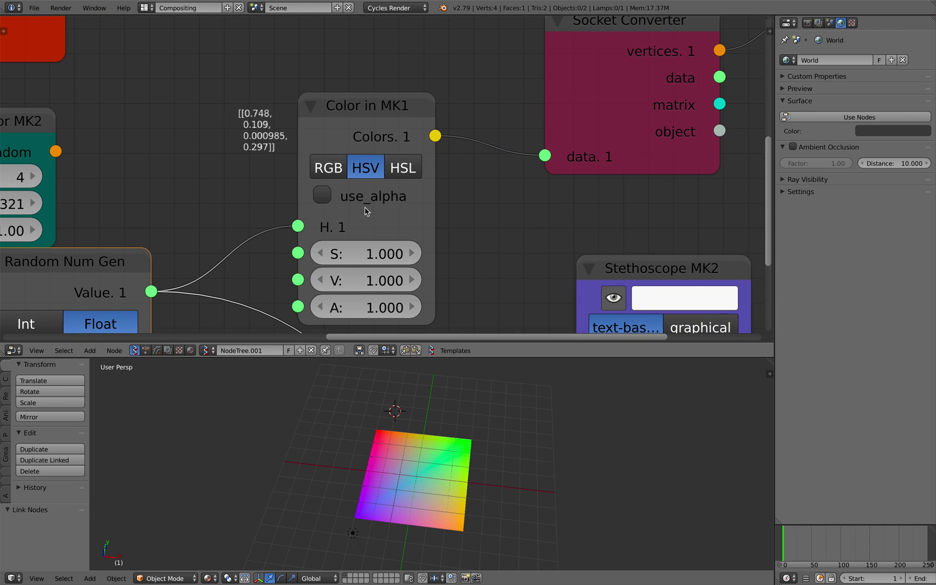
Link the Colors output of Color in MK1 to Stethoscope MK2 to inspect the colour data.
scroll(256, 133, "down", 2)
middle_click_drag(275, 205, 227, 196)
left_click_drag(329, 111, 326, 104)
scroll(351, 176, "down", 3)
middle_click_drag(351, 175, 350, 106)
scroll(347, 108, "down", 1)
left_click_drag(338, 89, 432, 297)
middle_click_drag(313, 169, 390, 245)
scroll(390, 245, "up", 4)
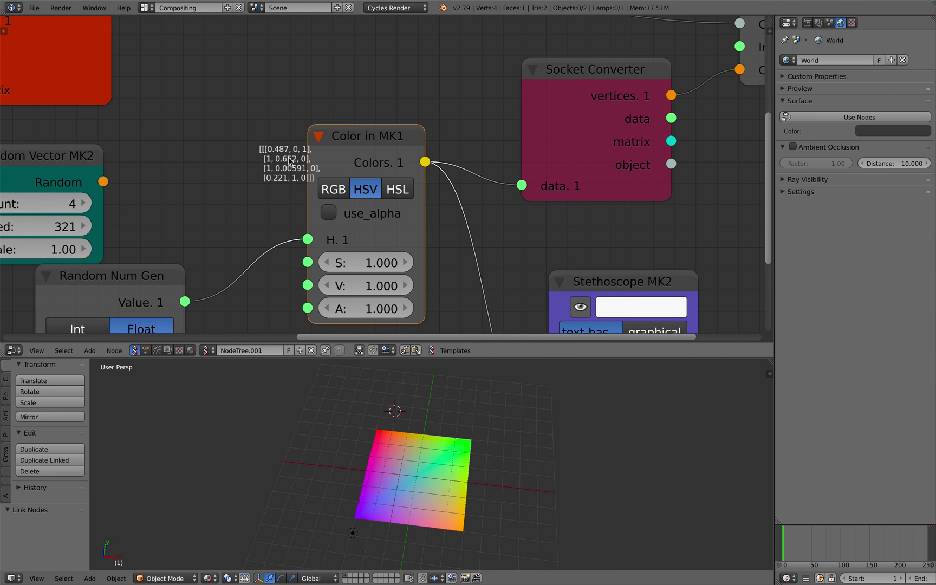
key("g")
left_click(286, 163)
Tidy the node layout by repositioning Vertex color new near the Socket Converter.
middle_click_drag(332, 160, 249, 184)
scroll(229, 168, "down", 2)
middle_click_drag(349, 184, 265, 203)
left_click_drag(385, 154, 366, 123)
scroll(379, 160, "down", 1)
key("h")
left_click(334, 149)
left_click_drag(539, 119, 574, 108)
scroll(379, 174, "down", 5)
middle_click_drag(422, 176, 482, 154)
middle_click_drag(480, 192, 489, 181)
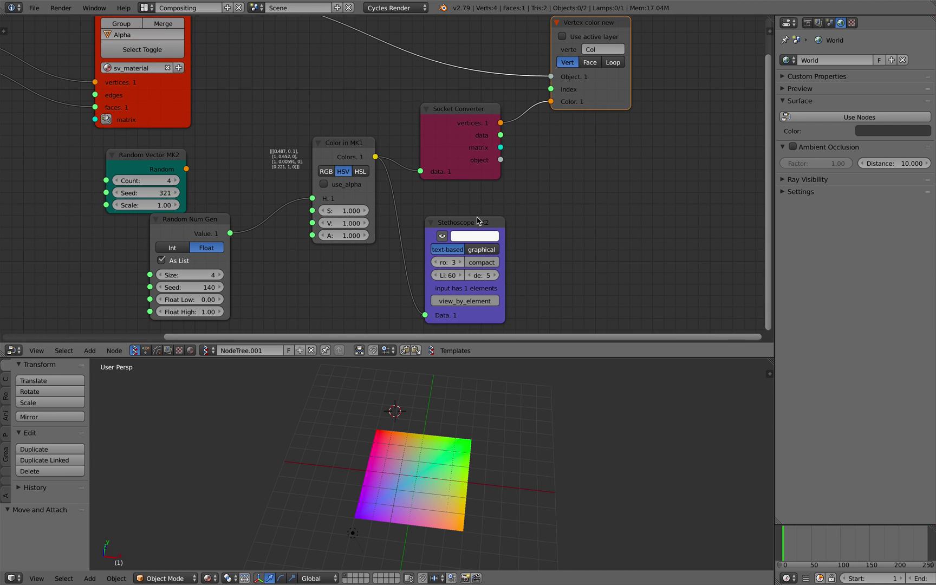
Nudge the Stethoscope MK2 node and set the Random Num Gen seed to 320.
left_click_drag(455, 224, 462, 212)
left_click_drag(347, 211, 381, 244)
left_click_drag(215, 287, 303, 288)
middle_click_drag(320, 473, 317, 481)
Enlarge the plane by setting Plane MK2's Step X to 24.36 and Step Y to 15.48.
key("Home")
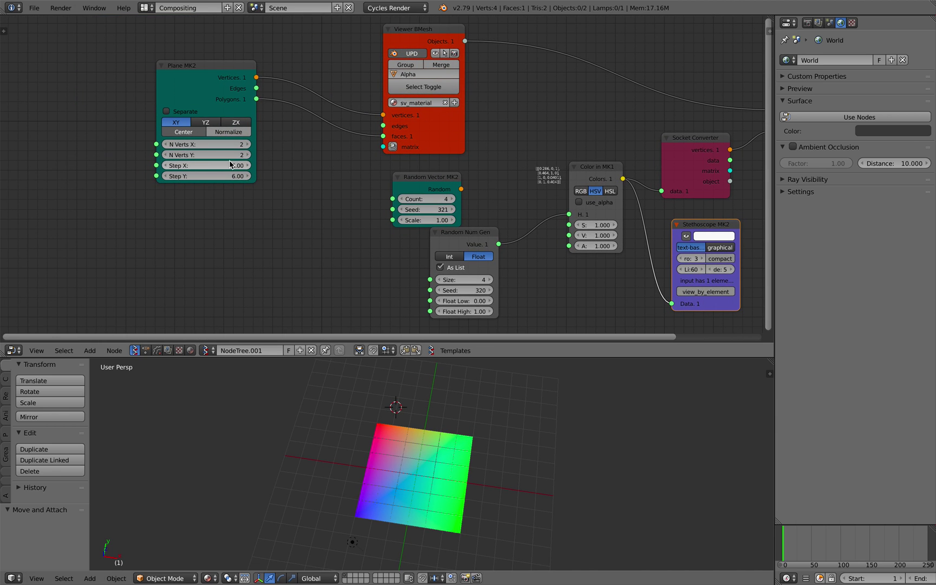
left_click_drag(222, 167, 271, 167)
left_click_drag(181, 179, 217, 179)
scroll(292, 422, "down", 3)
middle_click_drag(292, 423, 289, 461)
Switch the 3D viewport to top view and select the generated plane.
left_click(43, 578)
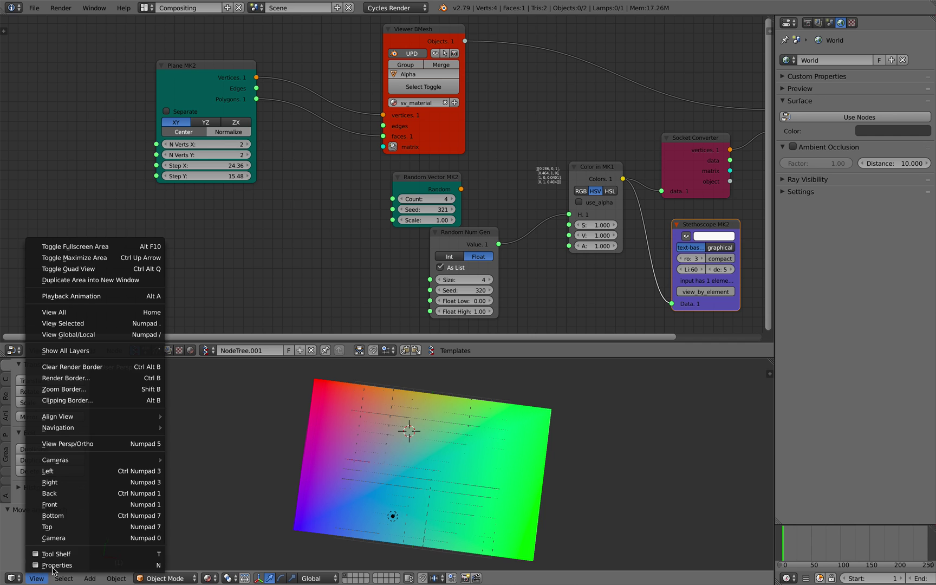
left_click(68, 526)
key("ctrl+s")
left_click(402, 454)
right_click(396, 509)
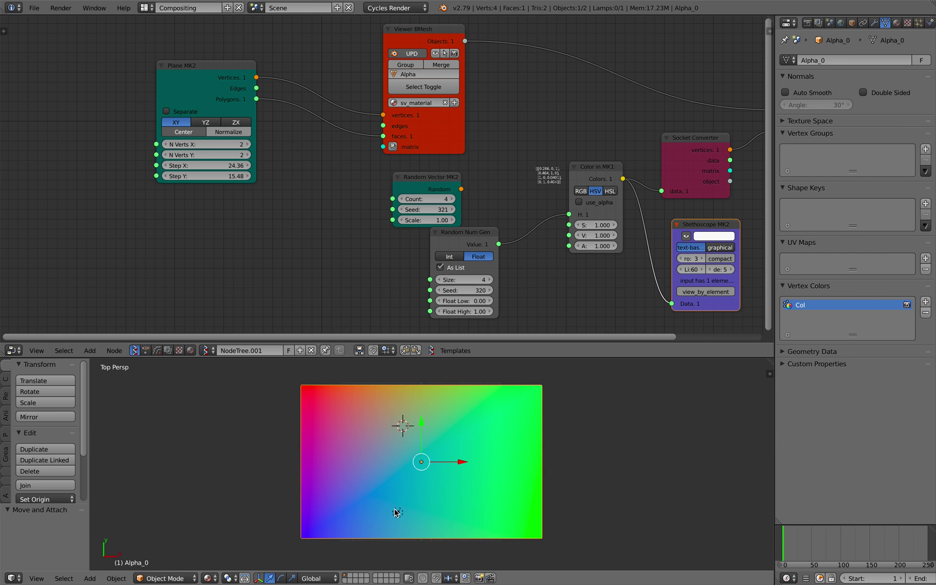
Examine the plane's vertex colour gradient from above in a temporarily maximised 3D viewport.
scroll(397, 509, "up", 5)
scroll(396, 510, "down", 4)
key("ctrl+space")
scroll(393, 491, "up", 5)
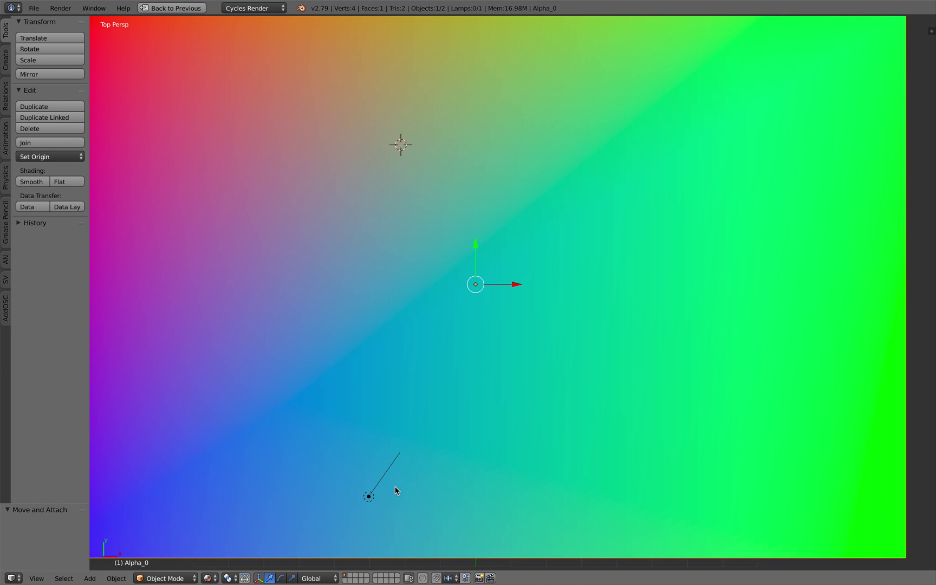
scroll(479, 447, "down", 4)
middle_click_drag(555, 386, 529, 392, "shift")
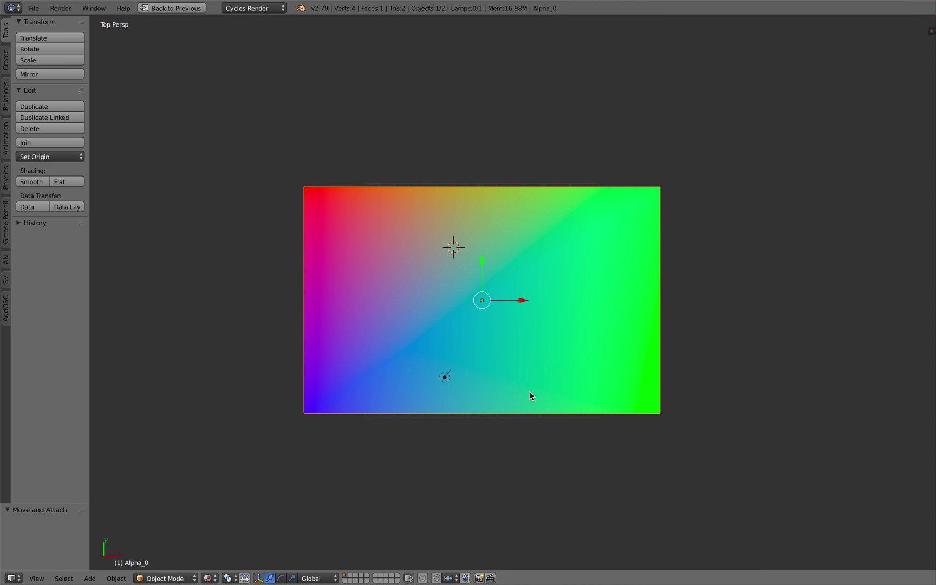
key("ctrl+space")
Save the scene over the existing blend file.
middle_click_drag(501, 433, 487, 409)
key("ctrl+s")
left_click(487, 409)
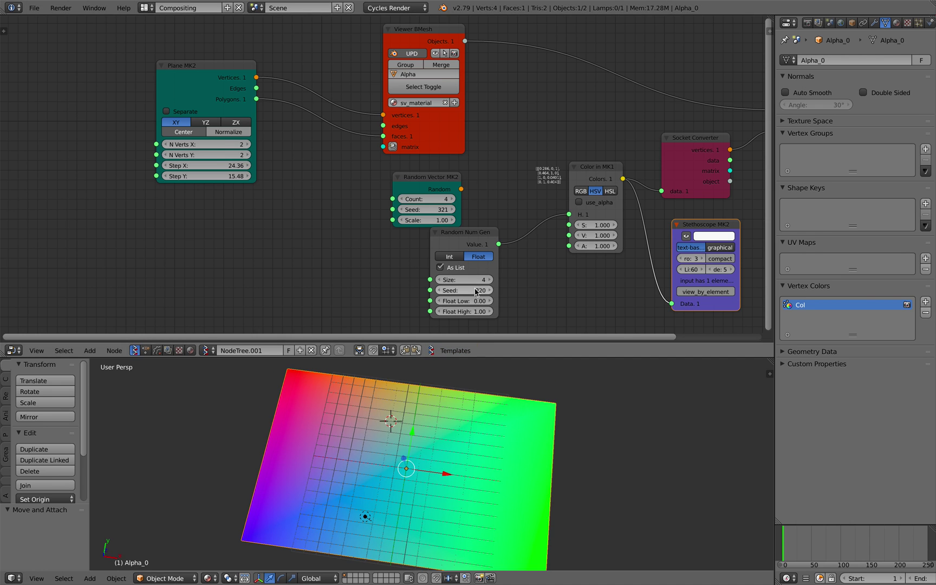
middle_click_drag(476, 292, 445, 279)
middle_click_drag(458, 432, 469, 411)
middle_click_drag(440, 224, 349, 207)
middle_click_drag(312, 412, 404, 469)
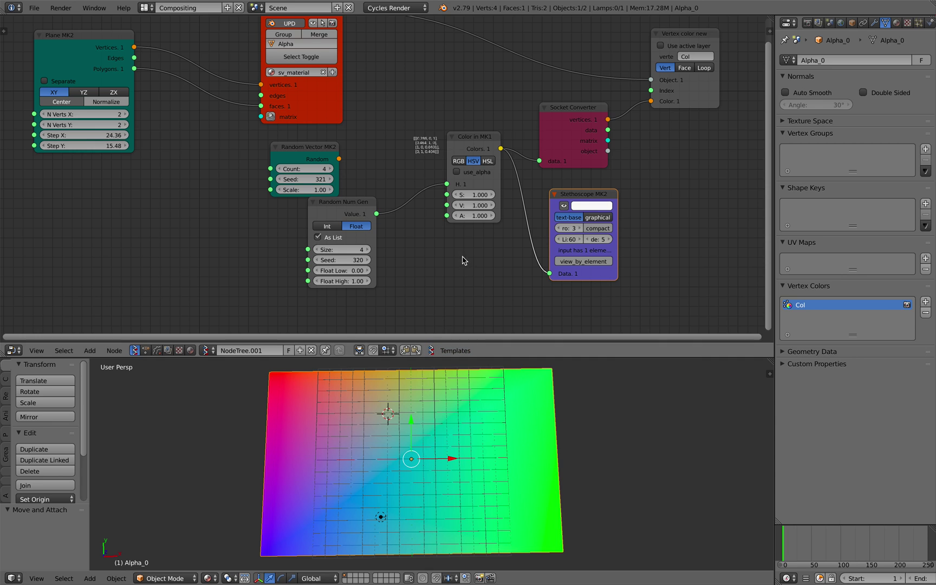
Set the Random Num Gen node's Size to 2 and its Seed to 426.
scroll(533, 240, "up", 2)
middle_click_drag(533, 240, 445, 232)
left_click_drag(511, 183, 518, 182)
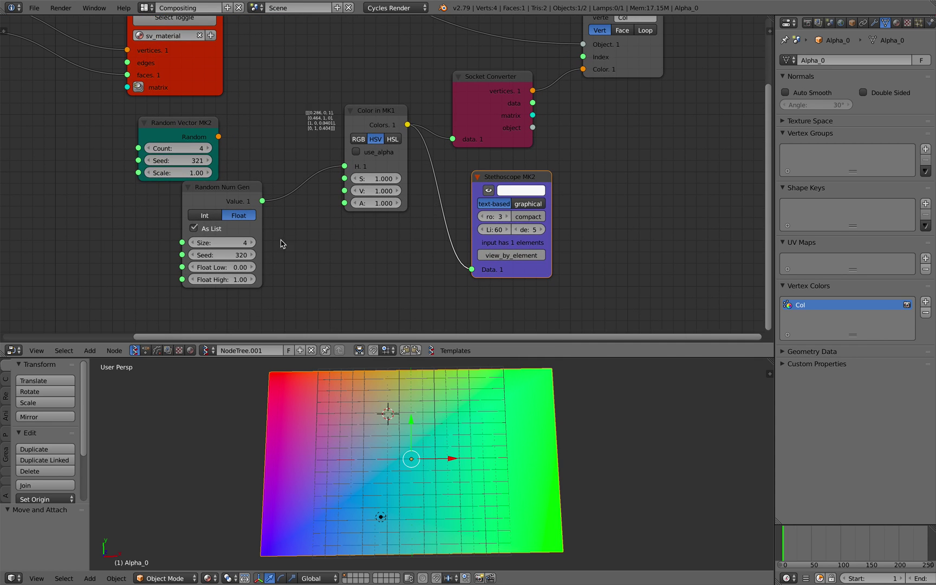
left_click(227, 243)
type("2")
key("Return")
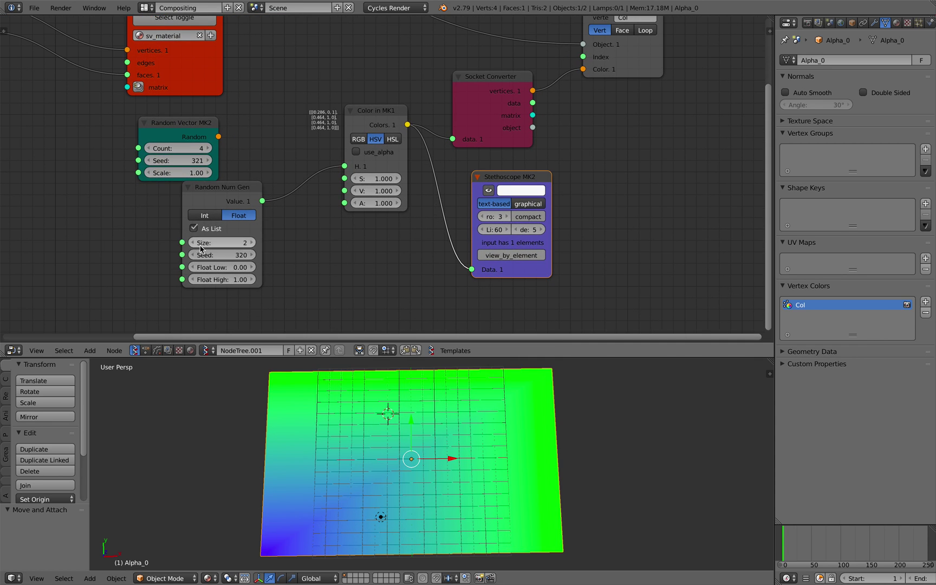
left_click_drag(224, 257, 275, 254)
middle_click_drag(335, 273, 334, 263)
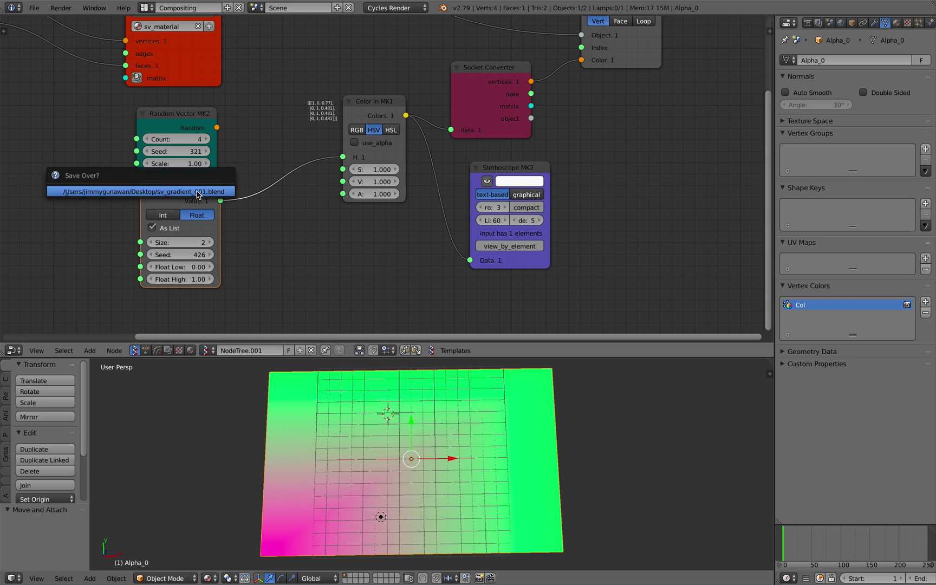
Examine the printed colour values and the node chain from Random Num Gen through Color in MK1 to Vertex color new.
scroll(265, 221, "up", 5)
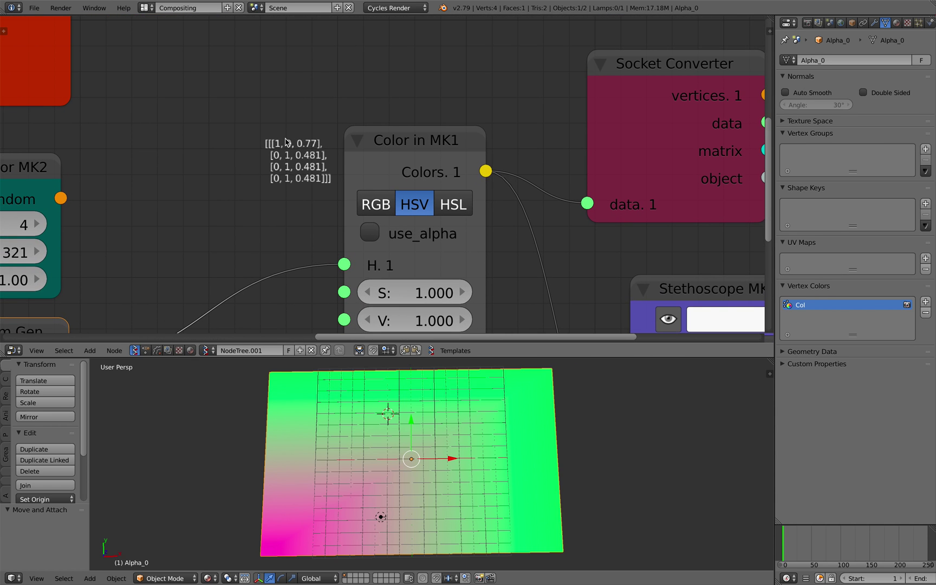
scroll(296, 137, "down", 3)
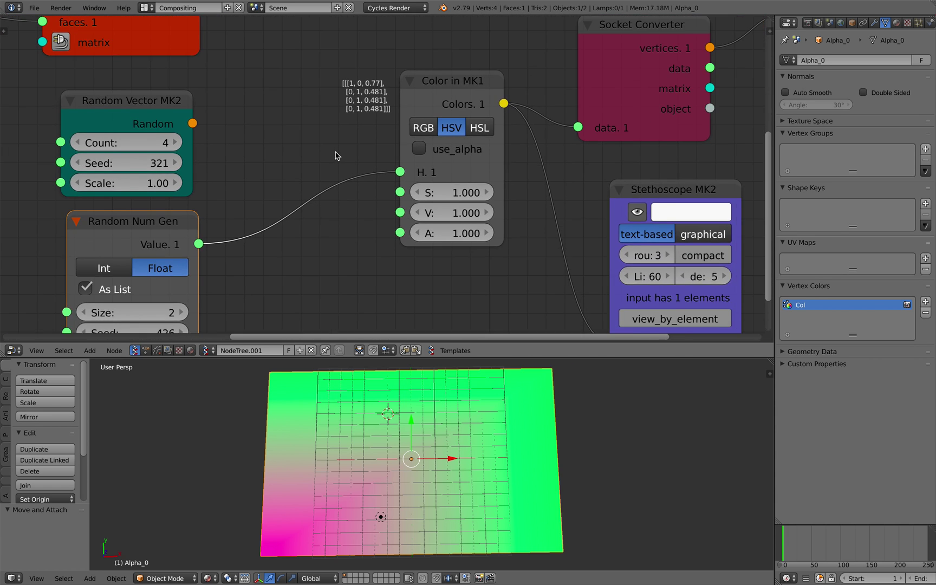
scroll(340, 123, "down", 2)
middle_click_drag(321, 143, 325, 112)
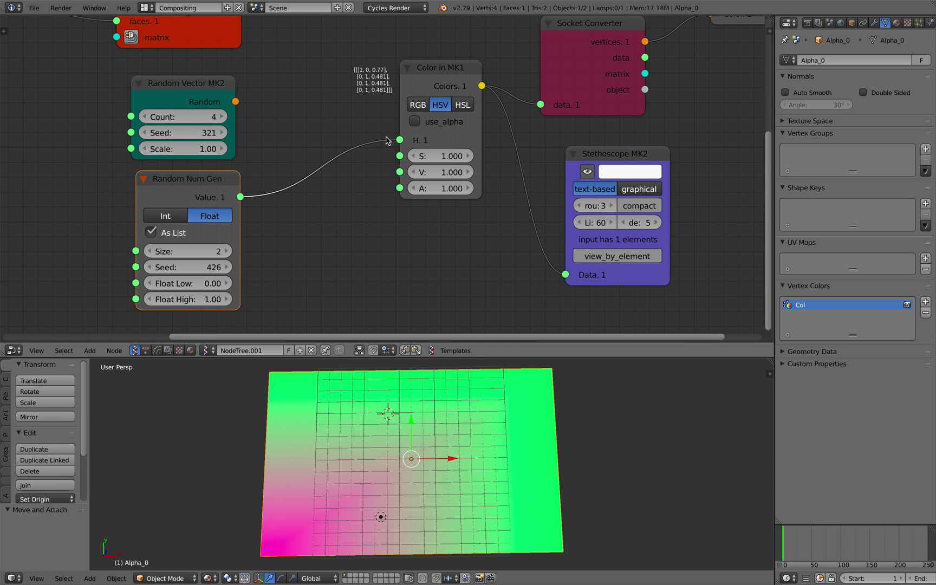
middle_click_drag(395, 138, 375, 155)
left_click_drag(384, 158, 384, 158)
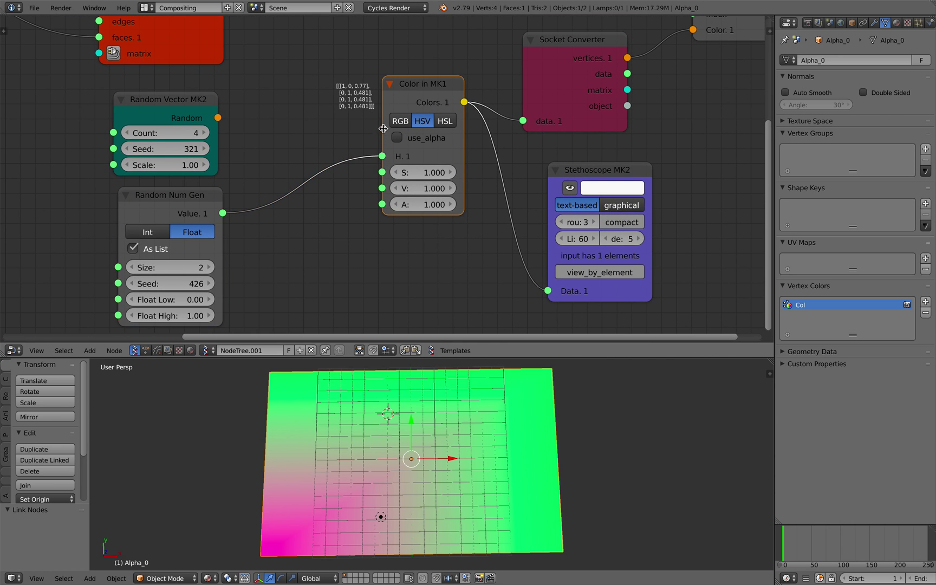
left_click_drag(402, 105, 406, 111)
scroll(343, 222, "up", 6)
middle_click_drag(362, 102, 420, 57)
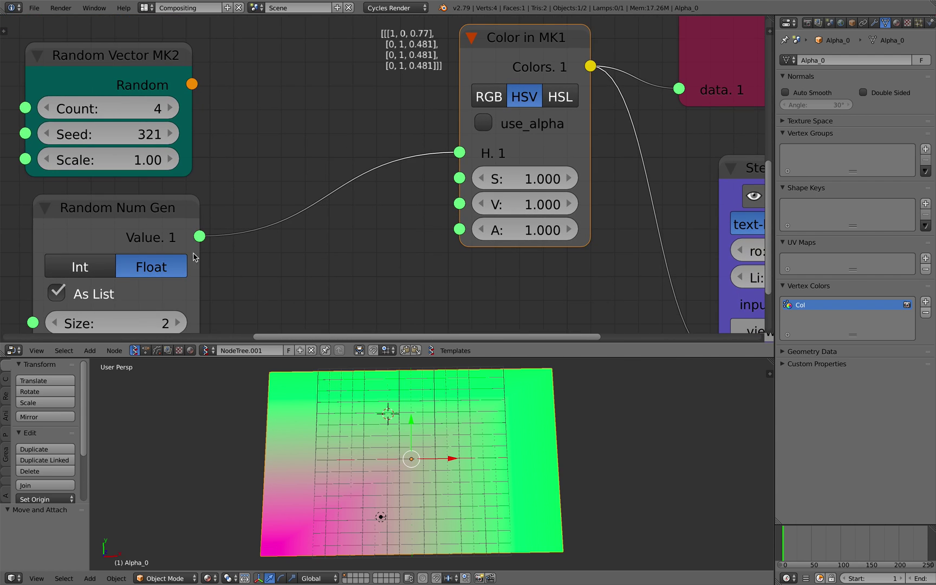
scroll(187, 271, "down", 1)
scroll(314, 233, "down", 2)
middle_click_drag(389, 218, 288, 266)
scroll(320, 238, "down", 3)
middle_click_drag(386, 180, 268, 276)
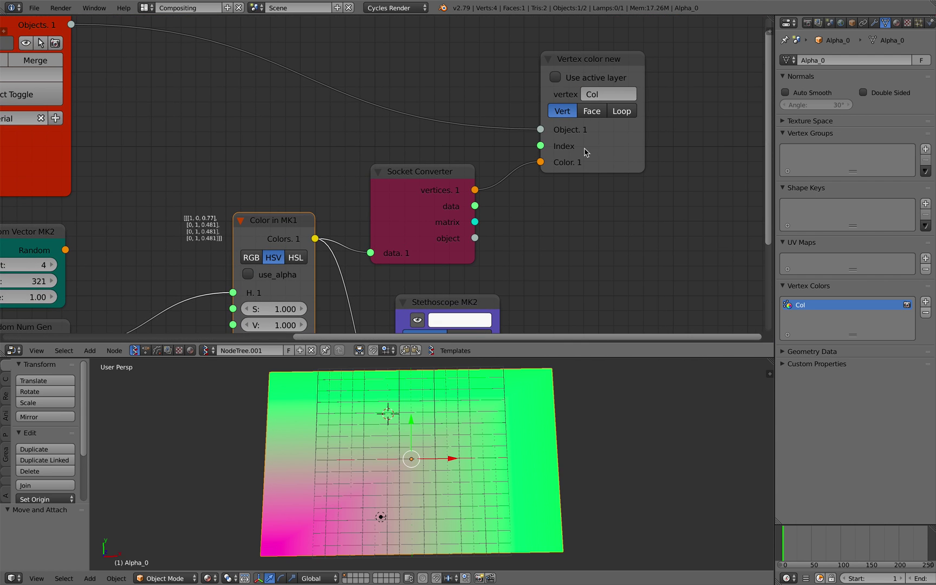
scroll(468, 150, "down", 2)
middle_click_drag(317, 295, 445, 208)
middle_click_drag(581, 150, 500, 203)
scroll(379, 212, "up", 6)
Save the current node setup over the existing blend file.
key("ctrl+s")
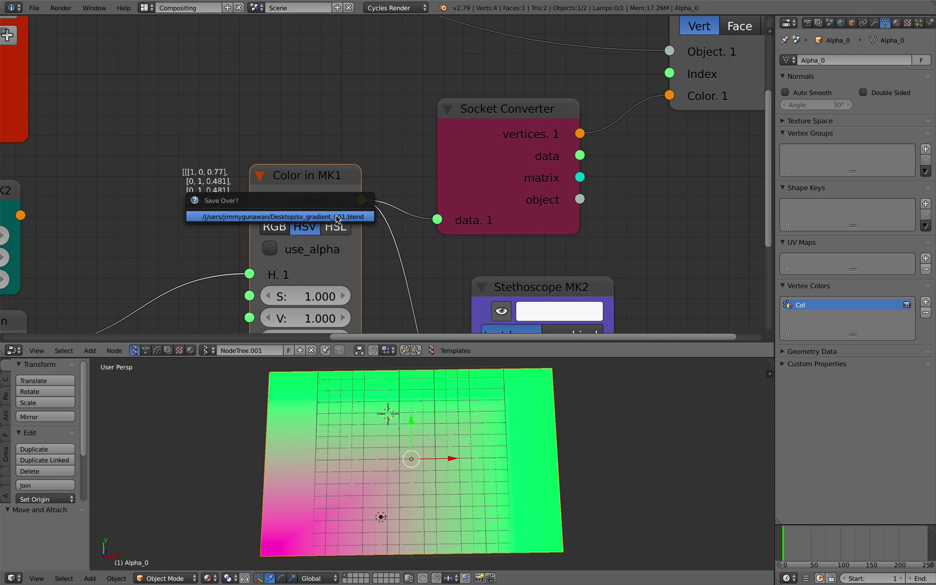
left_click(337, 217)
scroll(352, 157, "up", 1)
scroll(349, 178, "down", 5)
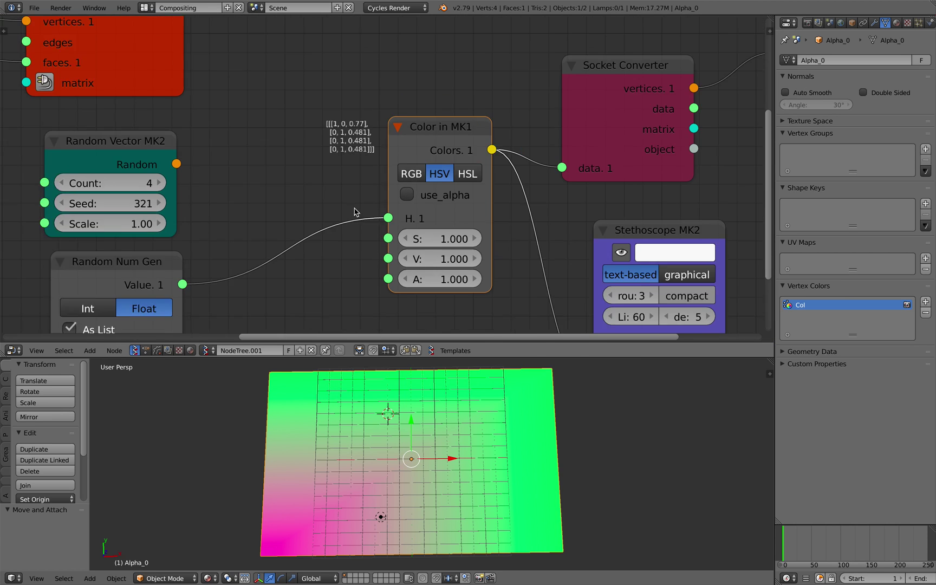
middle_click_drag(355, 211, 348, 90)
key("ctrl+s")
left_click(364, 113)
Add a List Repeater node and connect it between Random Num Gen's Value output and Color in MK1's H input.
scroll(339, 152, "down", 2)
key("shift+a")
left_click(313, 189)
type("list re")
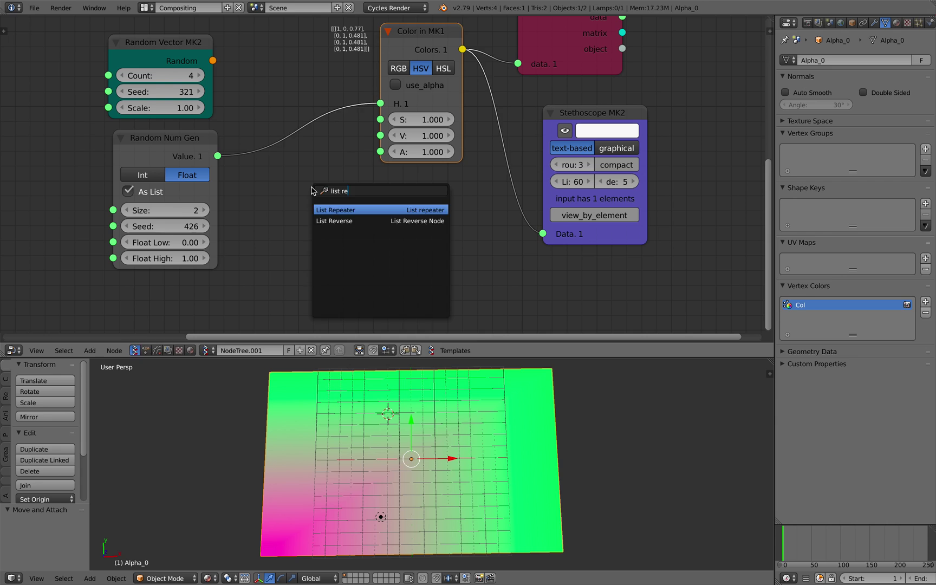
key("Return")
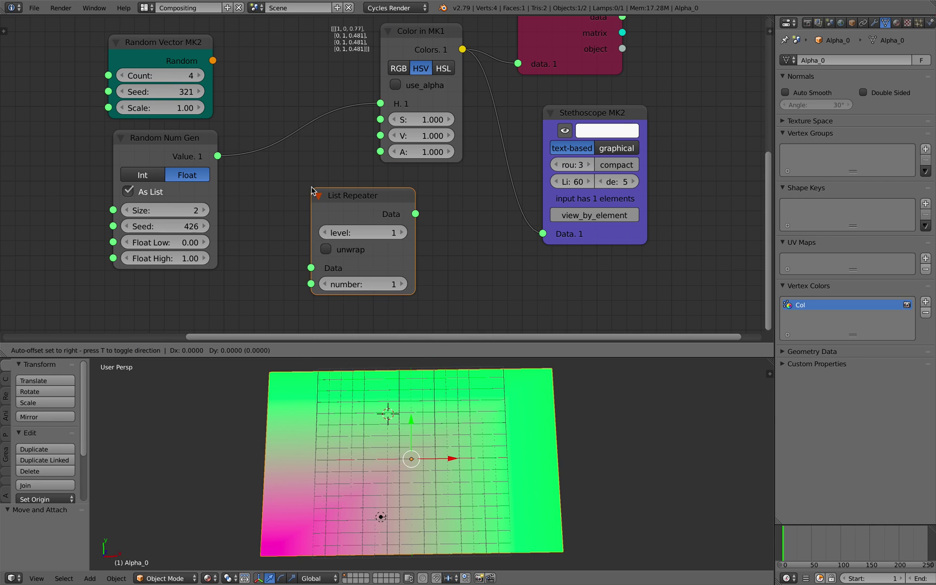
left_click(291, 186)
left_click_drag(179, 143, 270, 265)
left_click_drag(330, 255, 266, 261)
left_click_drag(308, 219, 374, 117)
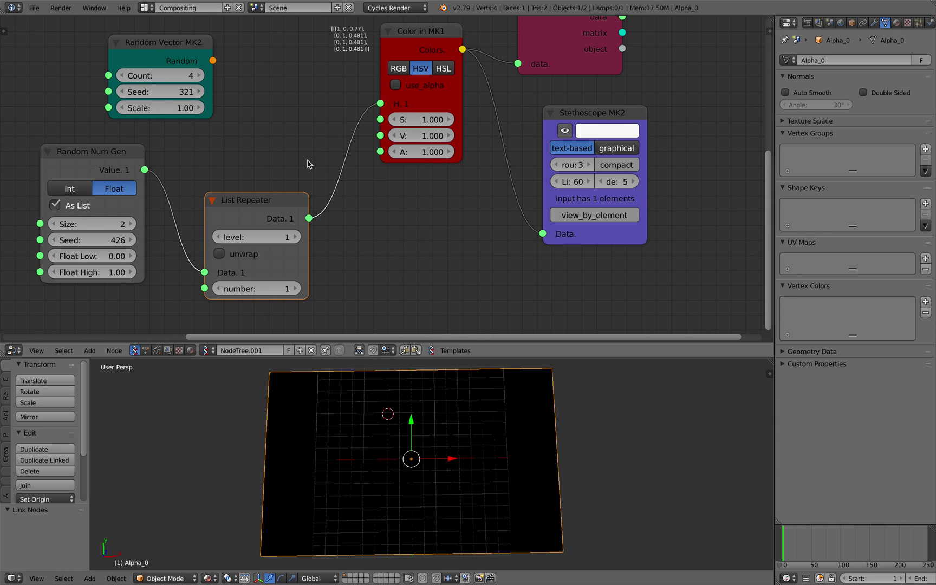
Set the List Repeater's number to 2 and enable its unwrap option.
left_click_drag(276, 200, 287, 153)
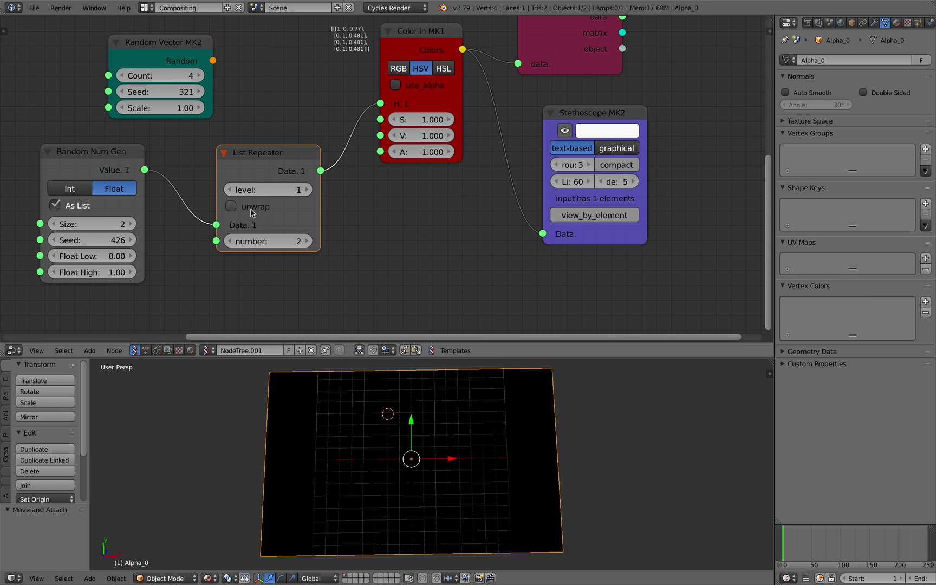
left_click(231, 206)
middle_click_drag(266, 115, 246, 223)
scroll(280, 188, "up", 2)
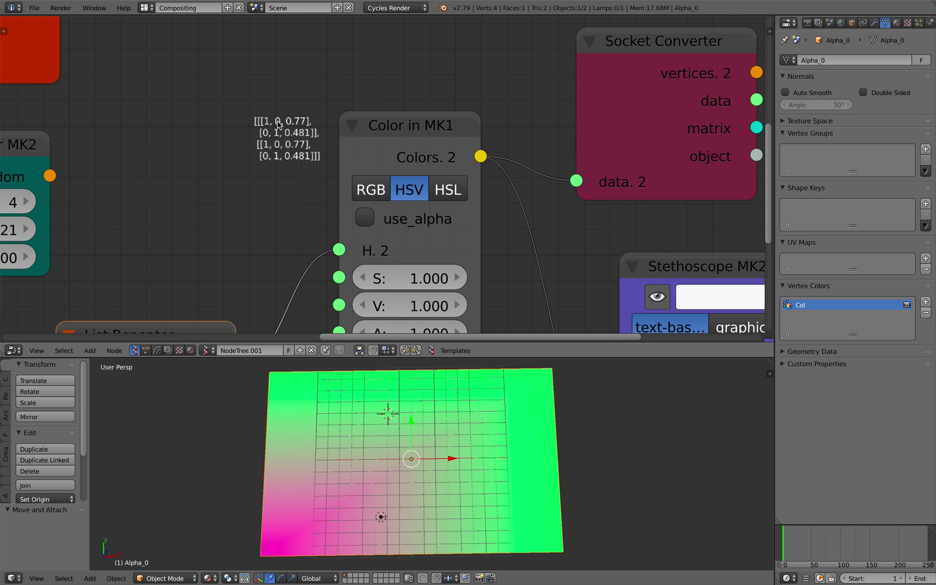
scroll(263, 231, "down", 3)
middle_click_drag(246, 213, 243, 182)
middle_click_drag(235, 258, 241, 162)
scroll(239, 185, "down", 2)
Set the List Repeater's level to 2 and try its unwrap option off and on, leaving it enabled.
left_click(270, 216)
left_click(181, 218)
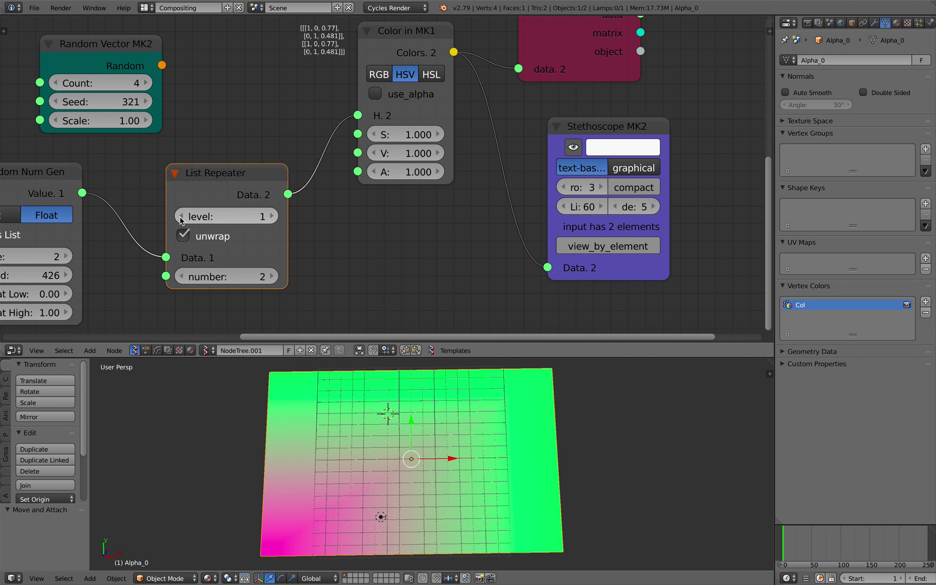
left_click(269, 217)
left_click(185, 217)
left_click(272, 217)
left_click(213, 239)
left_click(213, 239)
left_click(217, 242)
left_click(216, 242)
Shift the Random Num Gen and List Repeater nodes away from Color in MK1 to make room between them.
left_click_drag(226, 186, 205, 191)
scroll(205, 191, "down", 4)
middle_click_drag(127, 185, 210, 178)
left_click_drag(210, 179, 143, 183)
left_click_drag(337, 178, 246, 189)
middle_click_drag(332, 153, 291, 179)
scroll(294, 176, "up", 6)
scroll(250, 193, "down", 1)
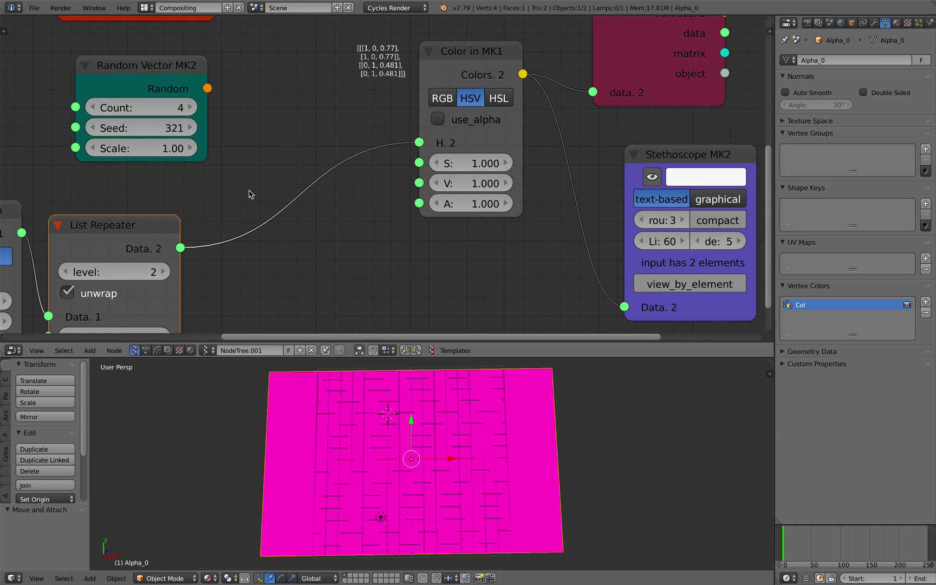
Insert a List Del Levels node between List Repeater and Color in MK1 and set its list levels to 2.
key("alt+space")
type("list de")
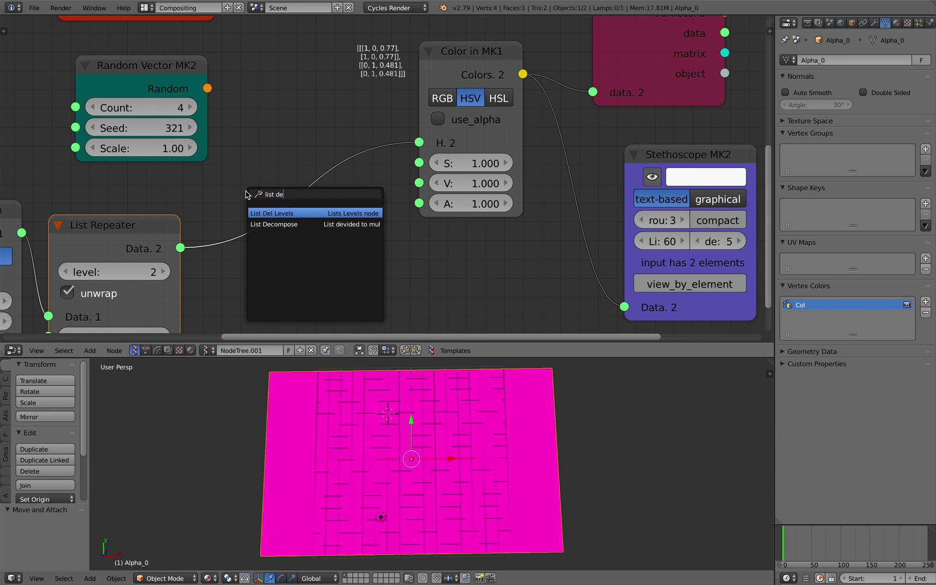
key("Return")
left_click(310, 238)
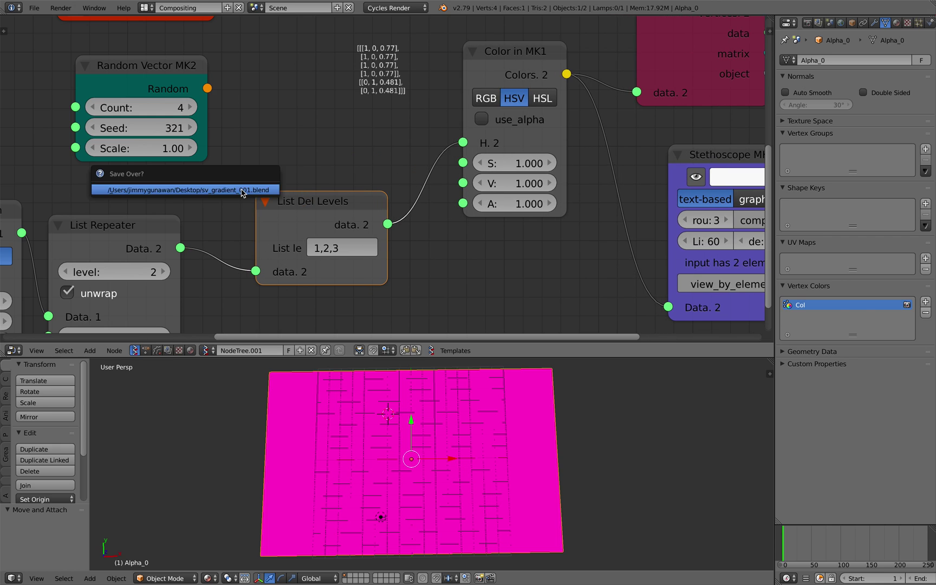
left_click(312, 242)
type("2")
key("Return")
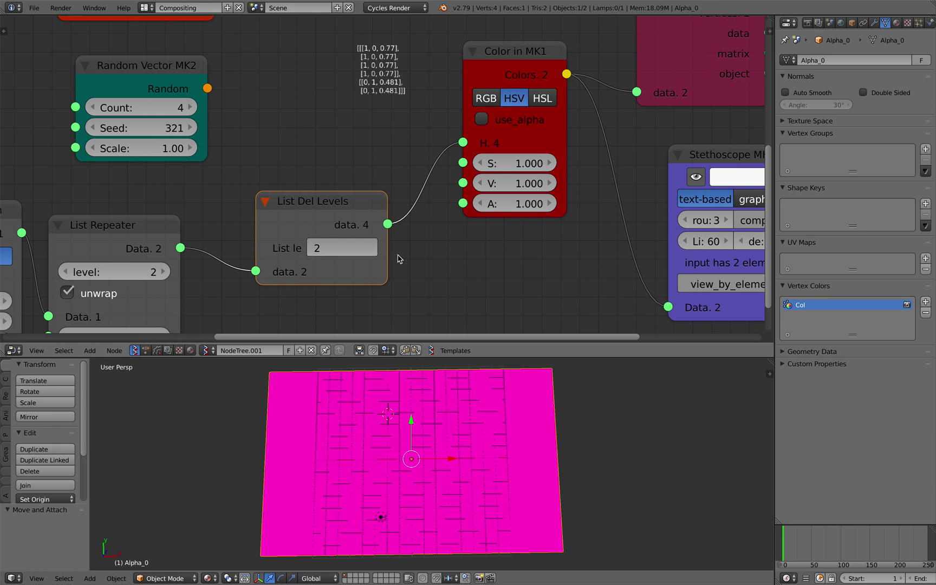
Disconnect List Del Levels from Color in MK1's H input and connect its output to Stethoscope MK2.
left_click_drag(462, 142, 410, 147)
left_click_drag(357, 226, 668, 307)
middle_click_drag(412, 163, 282, 181)
scroll(307, 194, "up", 4)
scroll(227, 66, "down", 2)
Reposition the Random Num Gen and List Repeater nodes so they sit side by side before List Del Levels.
middle_click_drag(163, 251, 330, 157)
scroll(303, 155, "down", 1)
left_click_drag(278, 150, 293, 151)
middle_click_drag(158, 169, 247, 173)
scroll(269, 159, "down", 1)
left_click_drag(238, 166, 247, 162)
scroll(239, 184, "up", 1)
middle_click_drag(167, 192, 236, 183)
left_click(232, 168)
left_click(313, 158)
left_click_drag(314, 158, 311, 160)
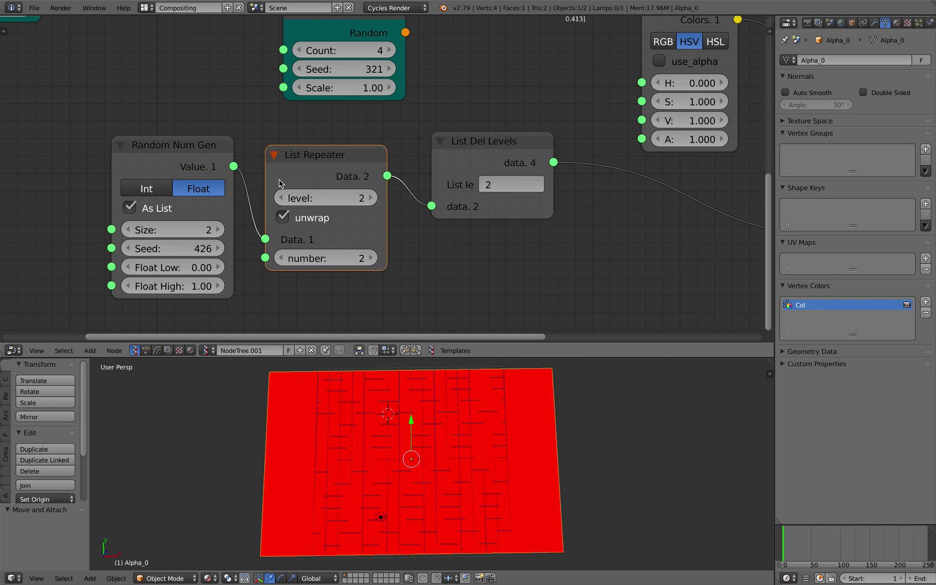
Insert a List Join node between List Del Levels and Stethoscope MK2.
middle_click_drag(345, 191, 290, 198)
middle_click_drag(429, 169, 335, 196)
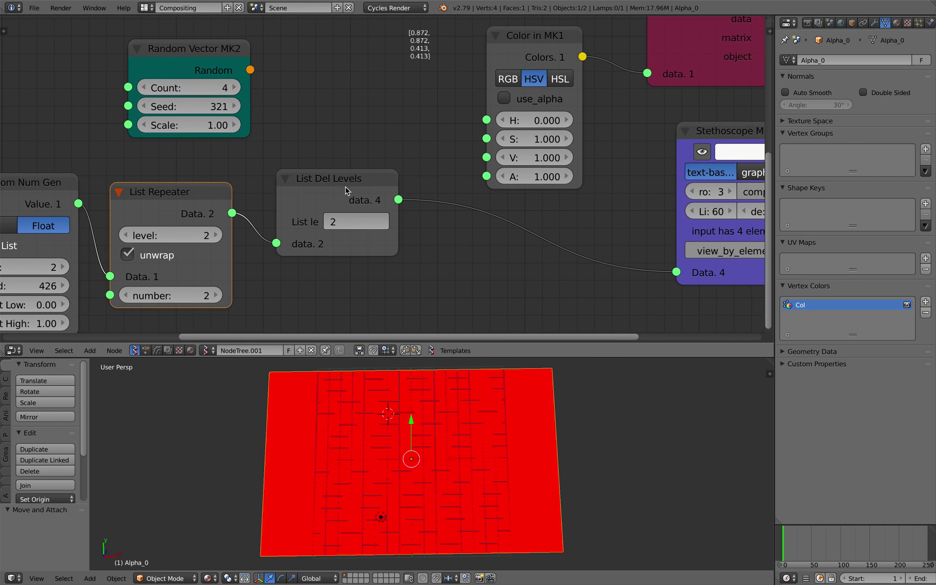
scroll(393, 97, "up", 2)
scroll(409, 113, "down", 2)
middle_click_drag(395, 177, 350, 119)
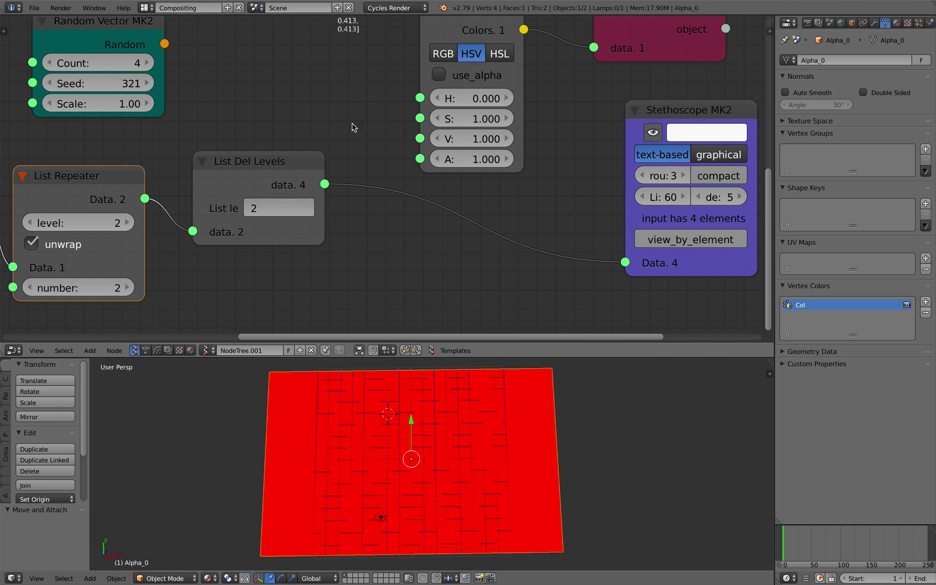
key("space")
type("list hj")
key("BackSpace")
key("BackSpace")
type("j")
key("Return")
left_click(507, 248)
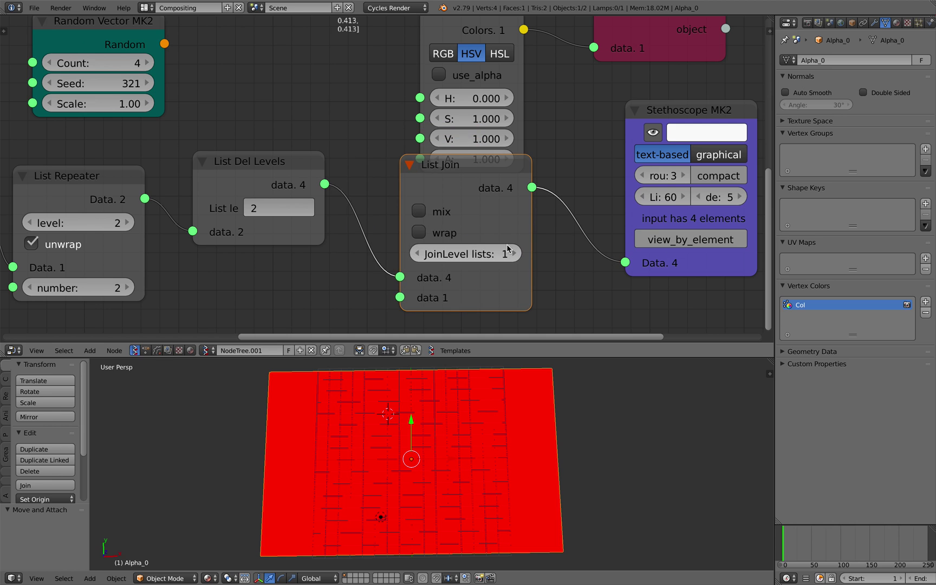
Set List Join's JoinLevel lists to 2 and connect its data output to Color in MK1's H input.
left_click(515, 255)
scroll(504, 253, "down", 1)
left_click_drag(490, 215, 401, 143)
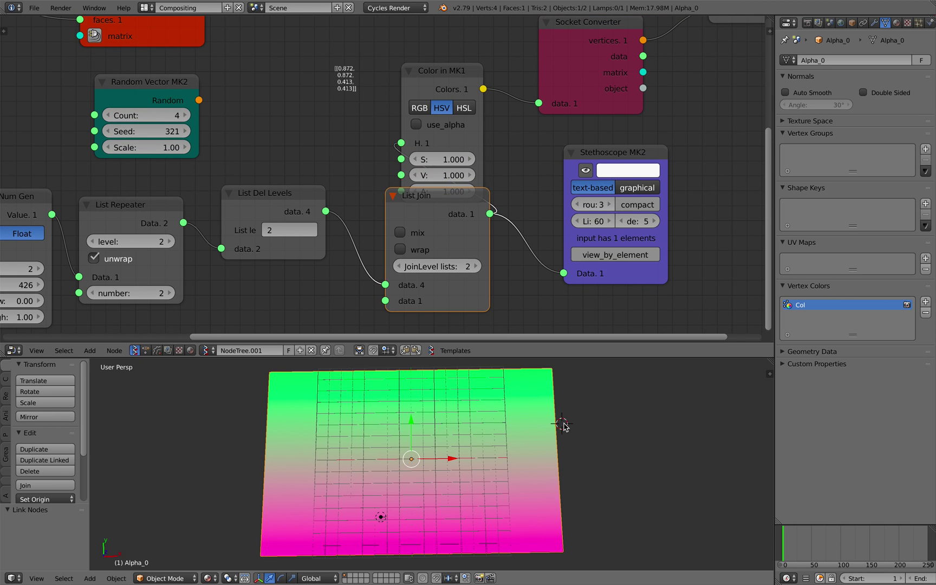
Switch the 3D viewport to top view.
left_click(46, 579)
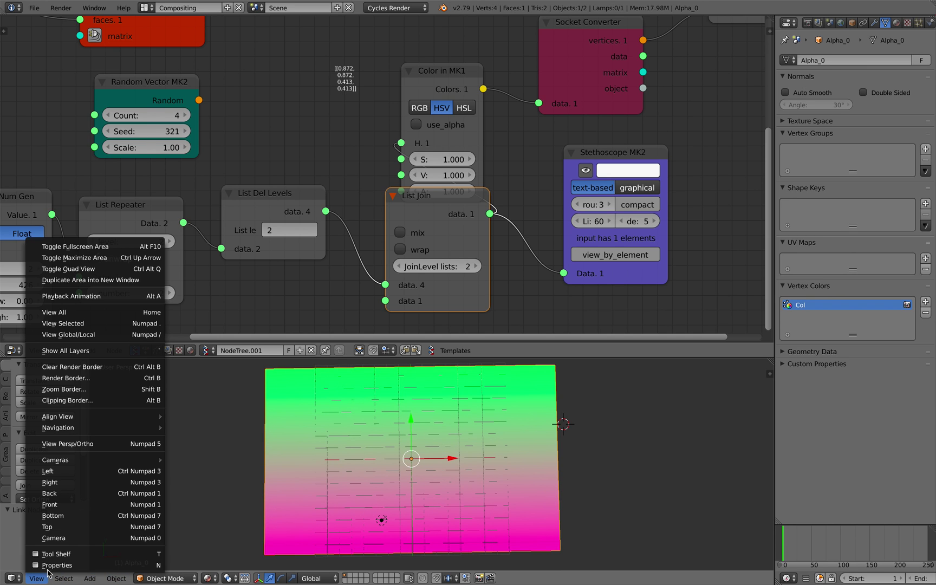
left_click(48, 533)
Arrange the List Repeater, List Del Levels and List Join nodes in a tidy row below Color in MK1.
scroll(403, 212, "down", 2)
left_click_drag(175, 204, 176, 247)
left_click_drag(295, 193, 294, 257)
left_click_drag(425, 191, 400, 244)
middle_click_drag(371, 218, 497, 153)
scroll(442, 189, "down", 2)
scroll(483, 196, "up", 3)
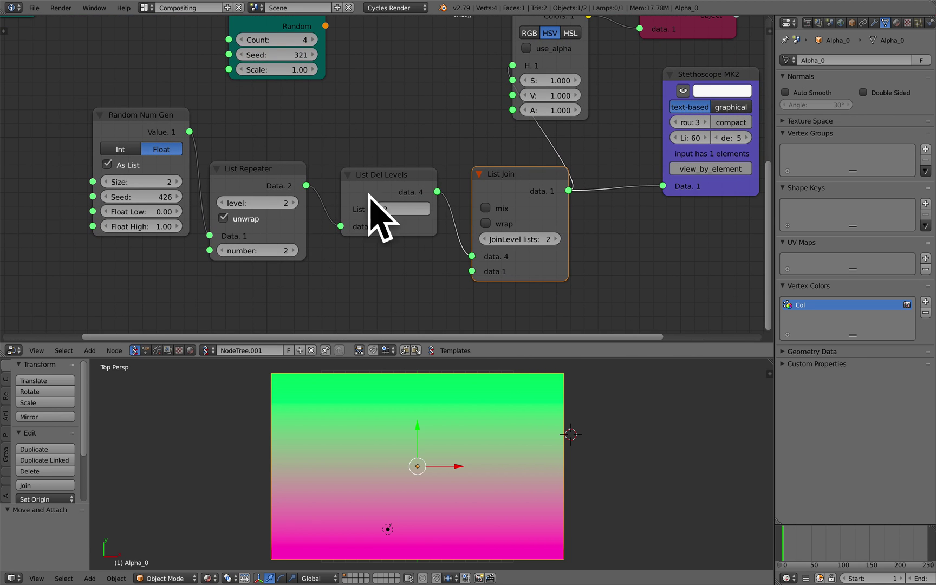
left_click_drag(264, 175, 265, 185)
left_click_drag(383, 183, 380, 193)
left_click_drag(495, 184, 473, 188)
left_click_drag(416, 193, 402, 184)
Sketch nested list brackets as a freehand annotation in the empty space beside the List Join node.
middle_click_drag(507, 206, 364, 165)
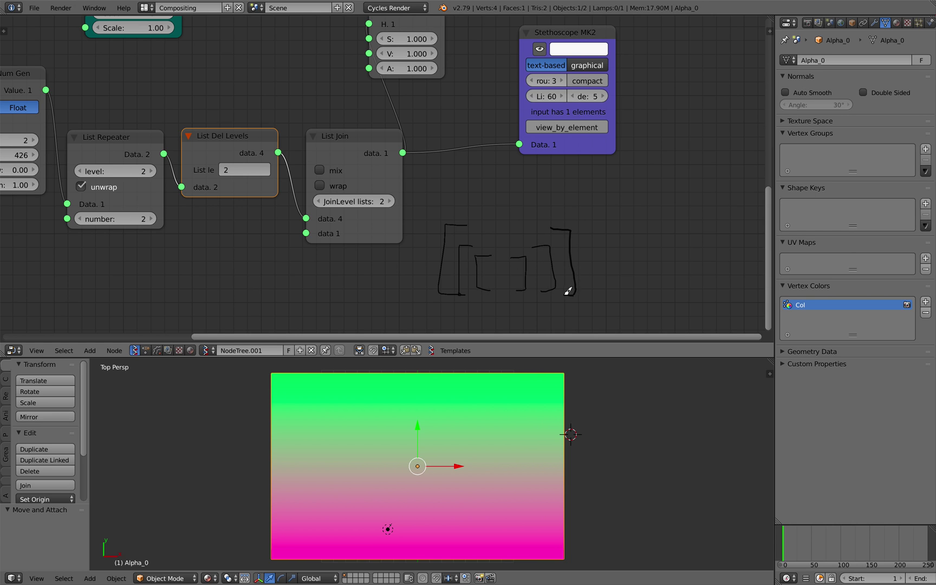
scroll(544, 271, "up", 2)
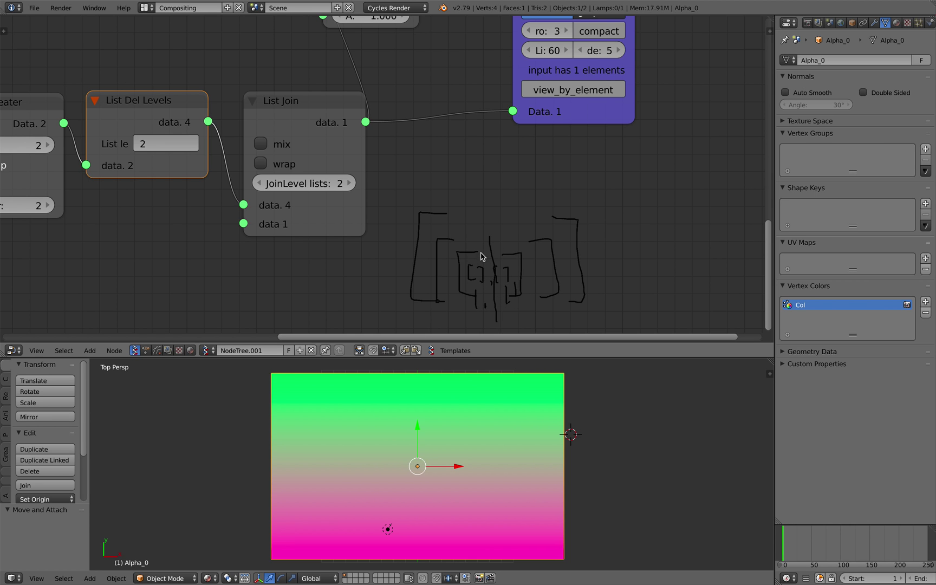
middle_click_drag(347, 201, 478, 203)
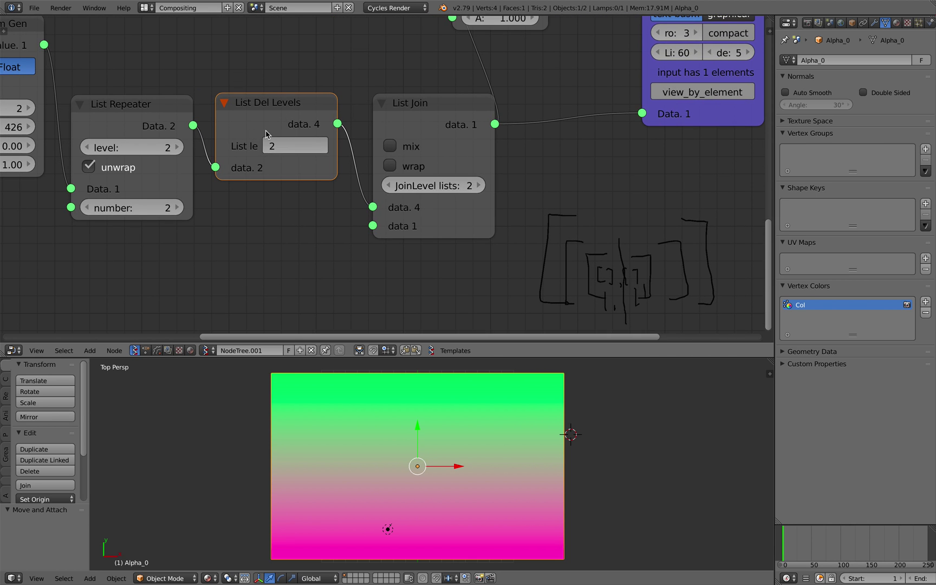
Delete the grease pencil layer holding the bracket sketch and hide the node editor's sidebar again.
scroll(249, 130, "down", 2)
left_click_drag(193, 131, 192, 133)
left_click(276, 121)
left_click(199, 114)
left_click(282, 118)
left_click(422, 113)
scroll(480, 165, "down", 2)
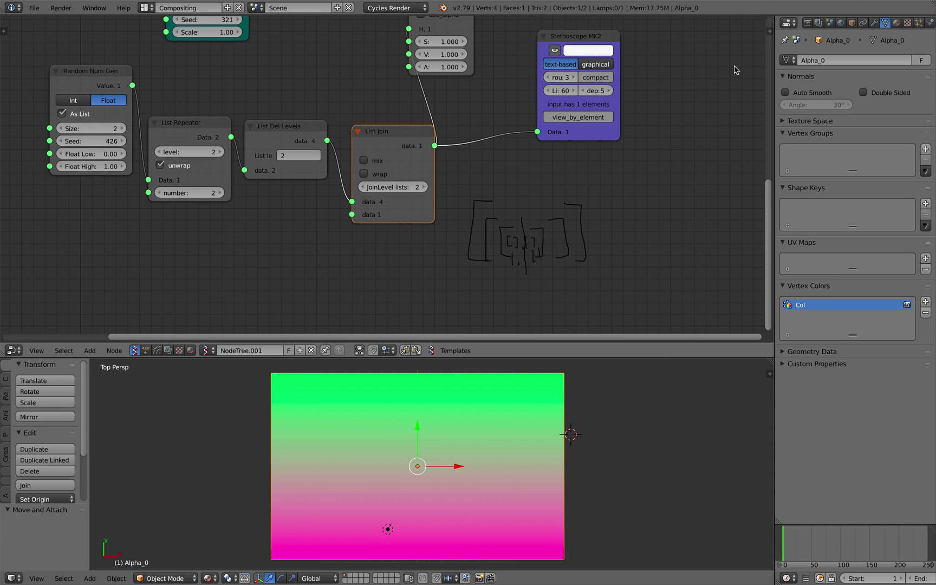
left_click(770, 32)
left_click(754, 256)
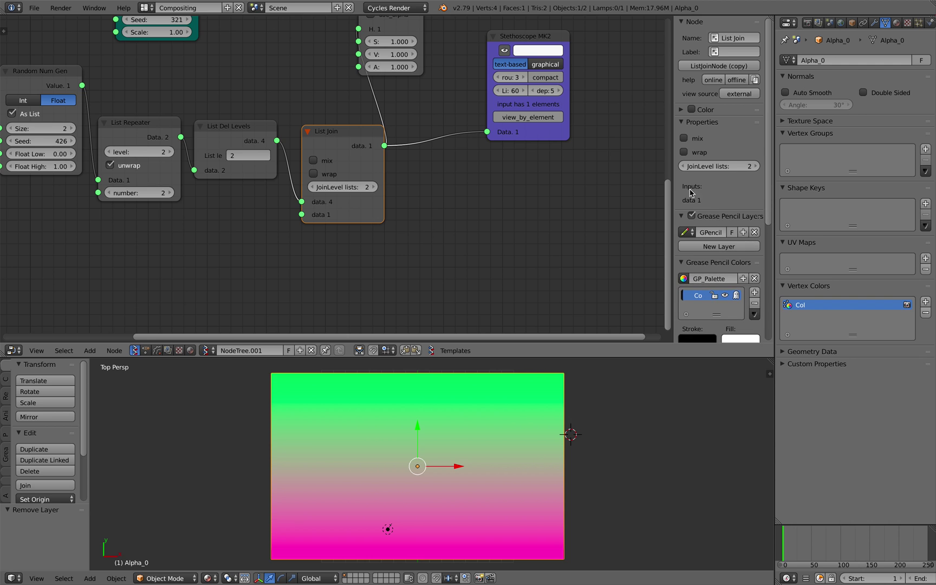
left_click_drag(674, 182, 767, 182)
middle_click_drag(488, 156, 480, 245)
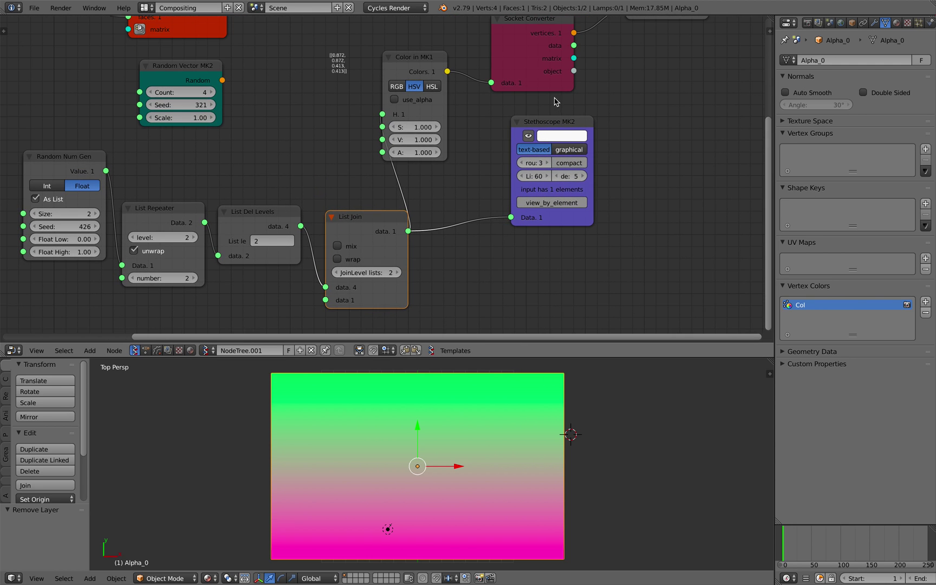
Nudge the Stethoscope MK2 node below the Socket Converter and save the file.
scroll(512, 146, "up", 2)
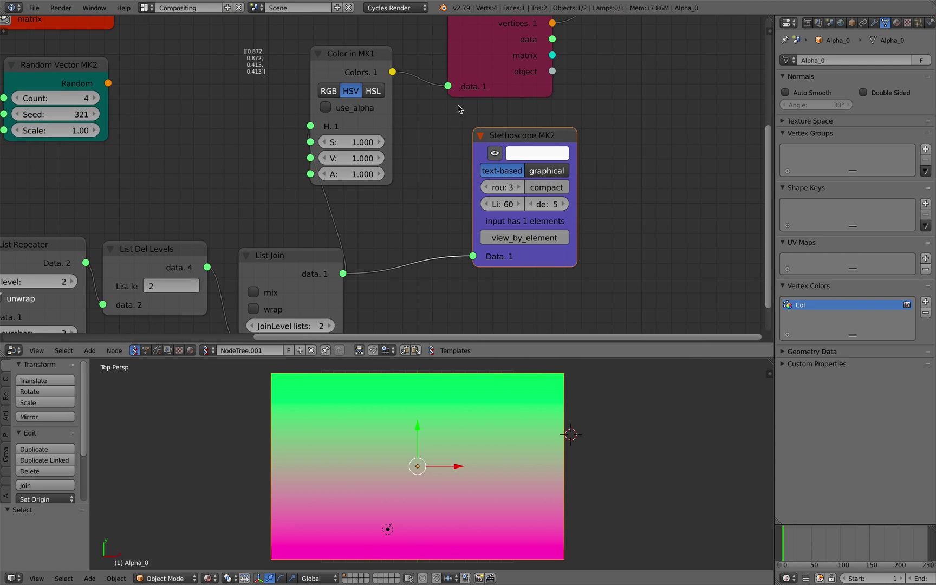
key("ctrl+s")
left_click(313, 150)
left_click_drag(523, 142, 515, 141)
key("ctrl+s")
left_click(526, 141)
Add a Debug print node beside Stethoscope MK2 and connect List Join's data output to its Data 0 input.
scroll(527, 142, "down", 1)
middle_click_drag(617, 187, 534, 159)
key("shift+a")
left_click(534, 157)
type("debug")
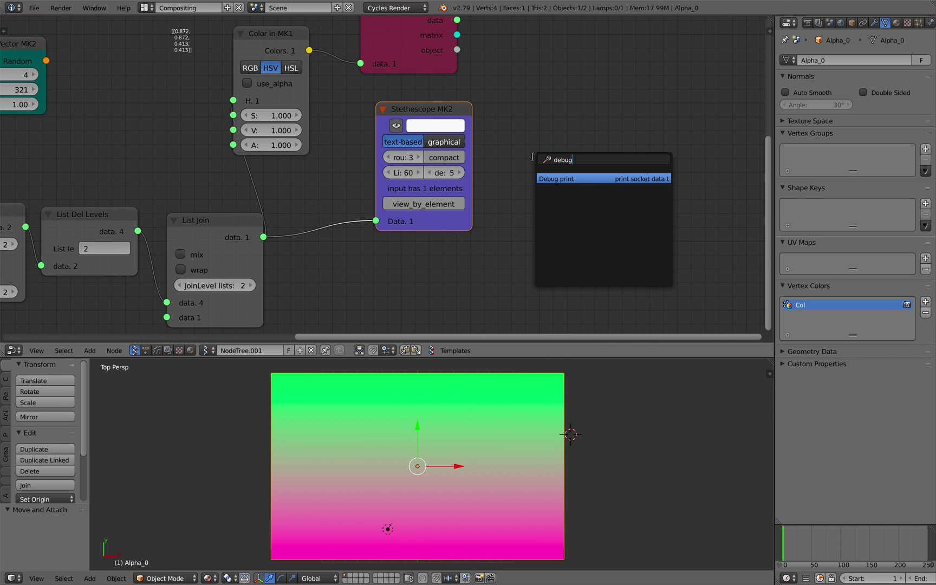
key("Return")
left_click_drag(263, 237, 411, 187)
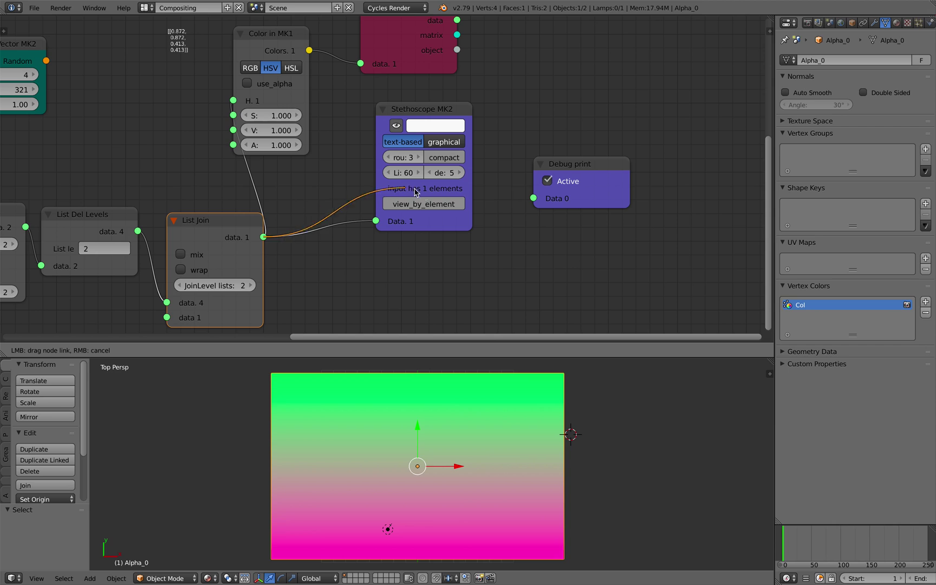
left_click_drag(536, 200, 535, 199)
Switch to the Terminal window, enlarge it to read the Debug print output, and return to Blender.
key("ctrl+Left")
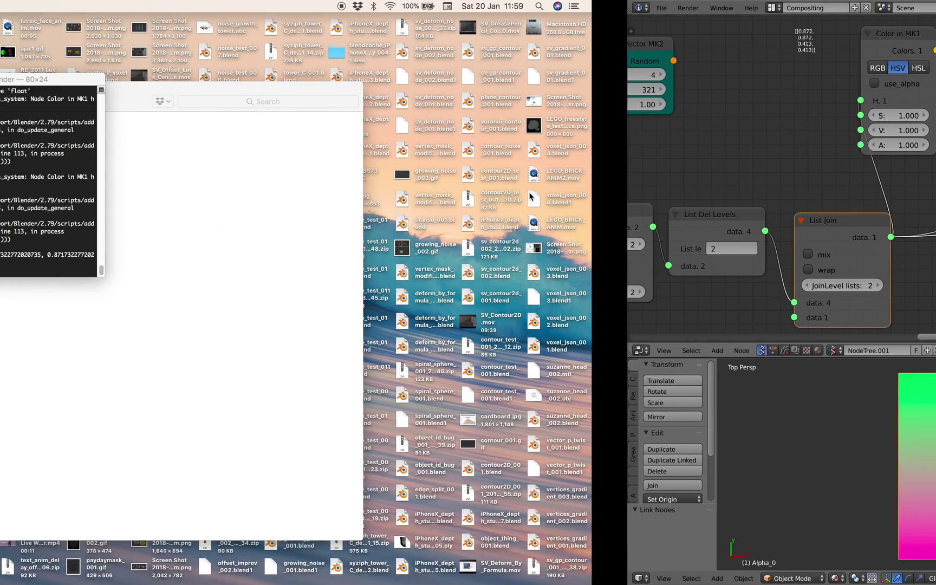
left_click_drag(446, 273, 715, 307)
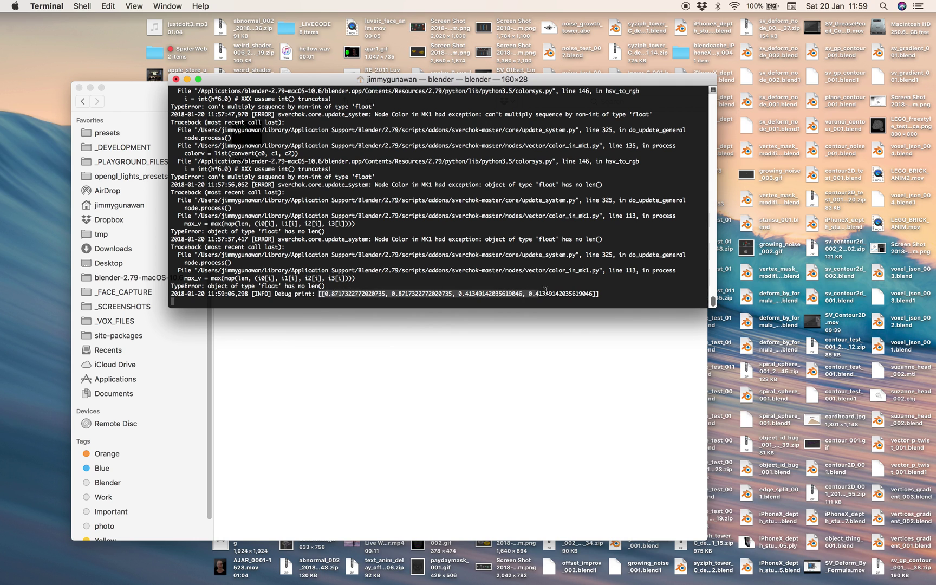
key("ctrl+Right")
Space out the Vertex color, Socket Converter, Color in MK1, Stethoscope MK2 and Debug print nodes, and save the file.
scroll(394, 269, "down", 2)
middle_click_drag(394, 269, 503, 263)
middle_click_drag(459, 174, 338, 299)
left_click_drag(535, 144, 623, 104)
left_click_drag(400, 167, 493, 131)
left_click_drag(298, 201, 385, 158)
middle_click_drag(384, 158, 419, 132)
left_click_drag(450, 226, 479, 240)
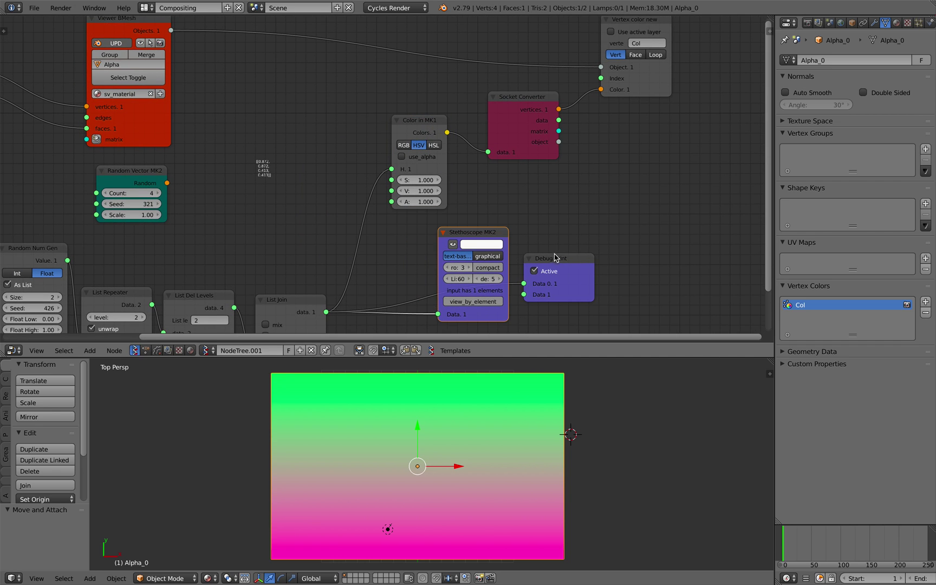
left_click_drag(556, 259, 574, 250)
middle_click_drag(508, 206, 541, 184)
key("ctrl+s")
left_click(511, 213)
Enable Only Render in the 3D viewport's display settings and save the file.
mouse_move(433, 464)
middle_mouse_down("shift")
mouse_move(475, 442)
mouse_move(449, 467)
middle_mouse_up("shift")
scroll(493, 442, "down", 1)
left_click(452, 466)
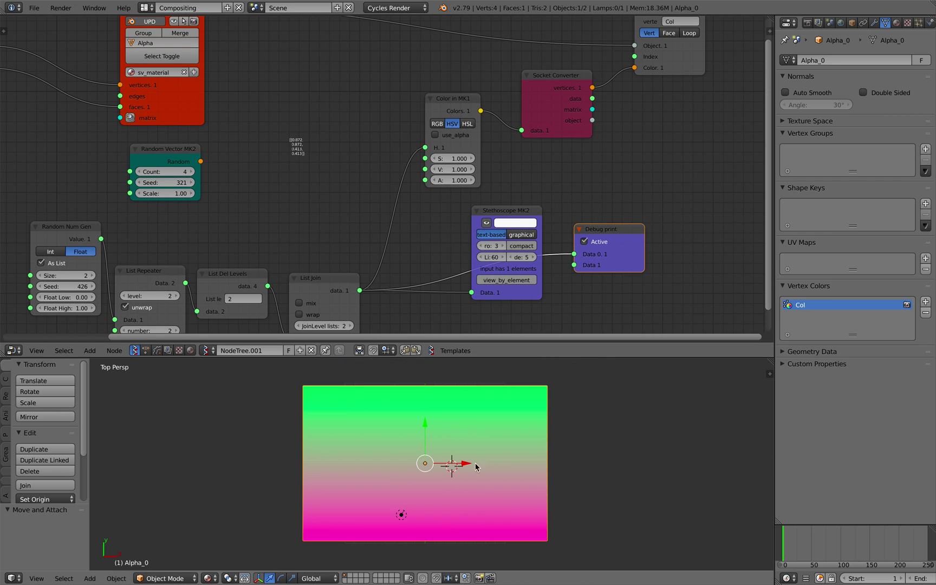
left_click(770, 374)
scroll(718, 495, "down", 8)
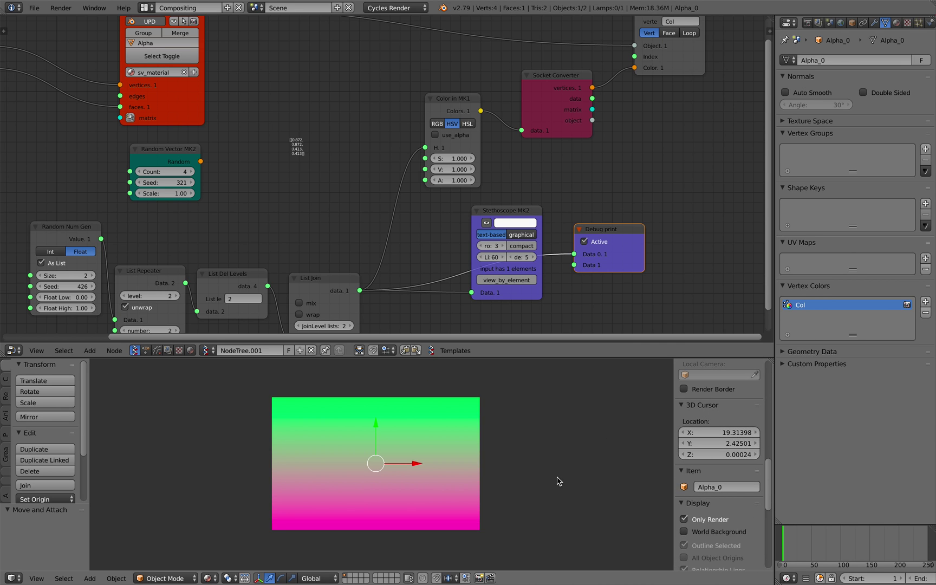
middle_click_drag(558, 478, 541, 470, "shift")
left_click(542, 470)
key("ctrl+s")
left_click(541, 469)
Resize the plane by setting Plane MK2's Step X to 37.50 and Step Y to 20.64, and save the file.
middle_click_drag(328, 189, 656, 192)
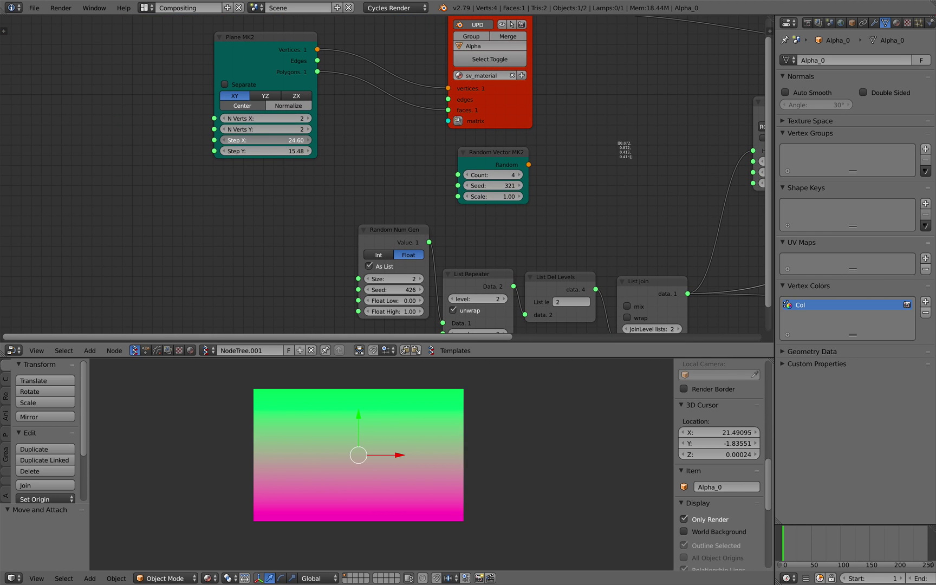
left_click_drag(265, 140, 322, 140)
left_click_drag(266, 152, 294, 151)
left_click(567, 422)
mouse_move(541, 434)
middle_mouse_down("shift")
mouse_move(565, 427)
mouse_move(545, 449)
middle_mouse_up("shift")
key("a")
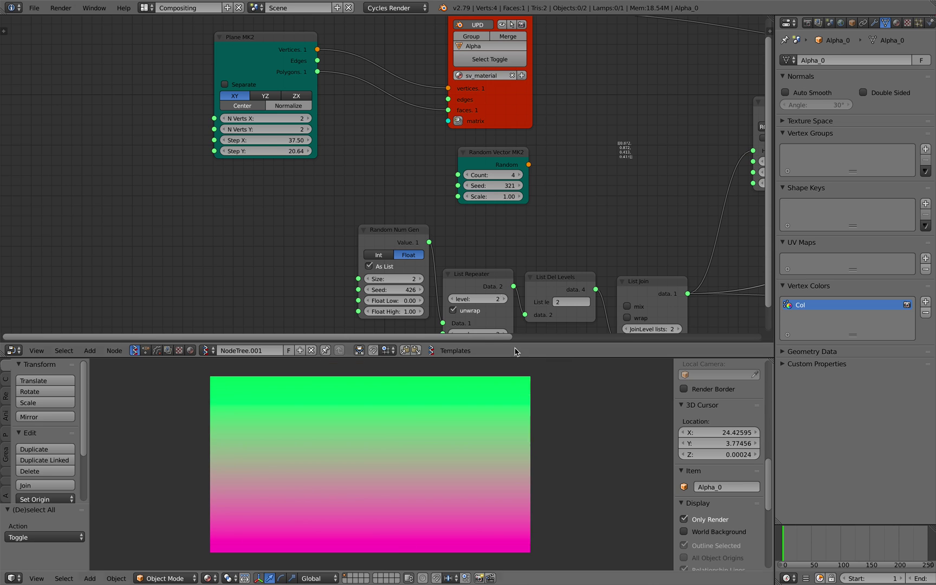
middle_click_drag(476, 270, 339, 188)
key("ctrl+s")
left_click(339, 188)
Set Random Num Gen's Seed to 2990 and move the node farther away from List Repeater.
left_click_drag(257, 208, 281, 210)
left_click_drag(260, 211, 281, 210)
mouse_move(270, 209)
left_mouse_down()
mouse_move(368, 209)
mouse_move(256, 239)
mouse_move(258, 210)
mouse_move(284, 210)
mouse_move(262, 212)
mouse_move(273, 212)
mouse_move(277, 237)
mouse_move(266, 210)
mouse_move(284, 208)
mouse_move(246, 209)
mouse_move(279, 208)
left_mouse_up()
left_click_drag(261, 156, 234, 155)
left_click_drag(230, 210, 188, 217)
left_click(234, 217)
key("Return")
left_click_drag(231, 152, 199, 153)
Lower the saturation value S in Color in MK1 to 0.448.
middle_click_drag(437, 186, 264, 231)
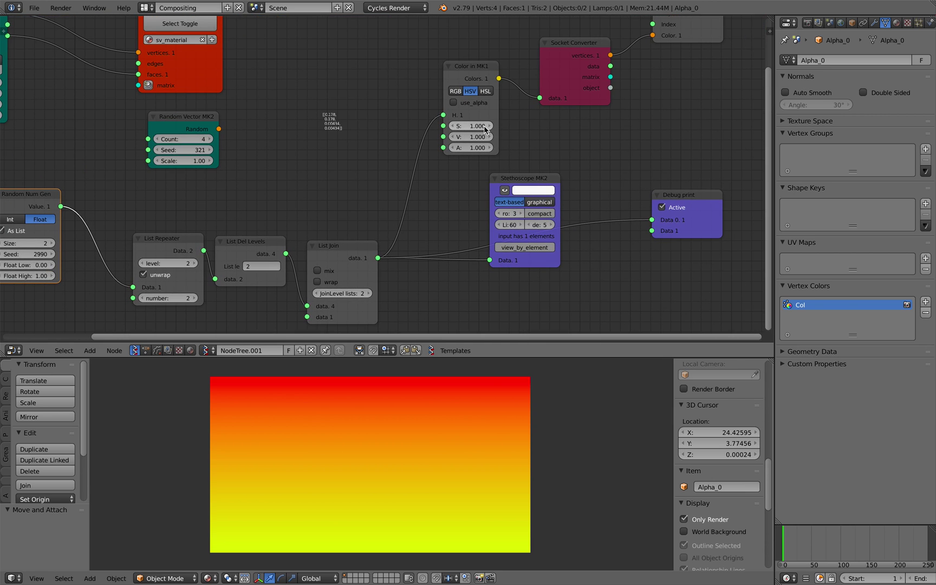
left_click_drag(471, 126, 426, 126)
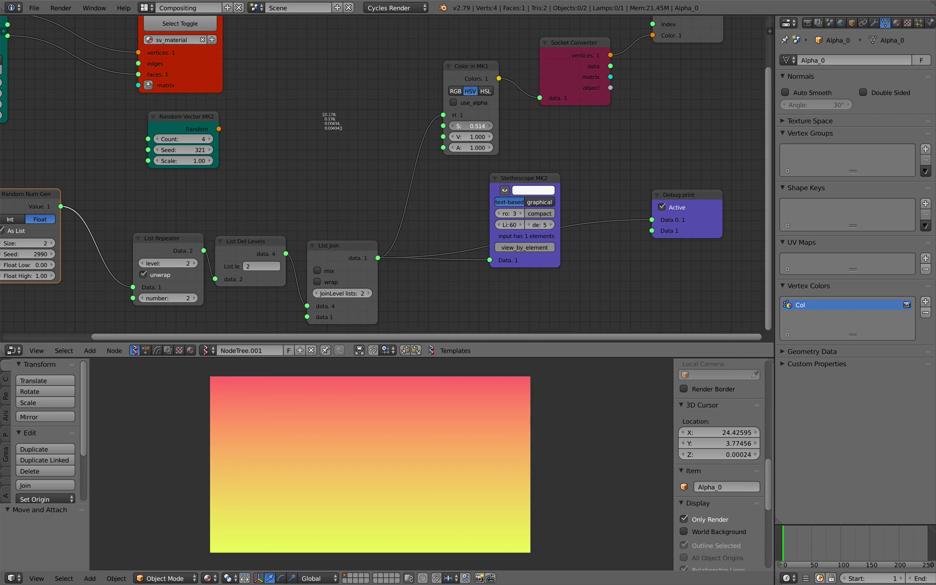
Try other gradient colours by raising Random Num Gen's Seed to 3252.
middle_click_drag(198, 226, 387, 206)
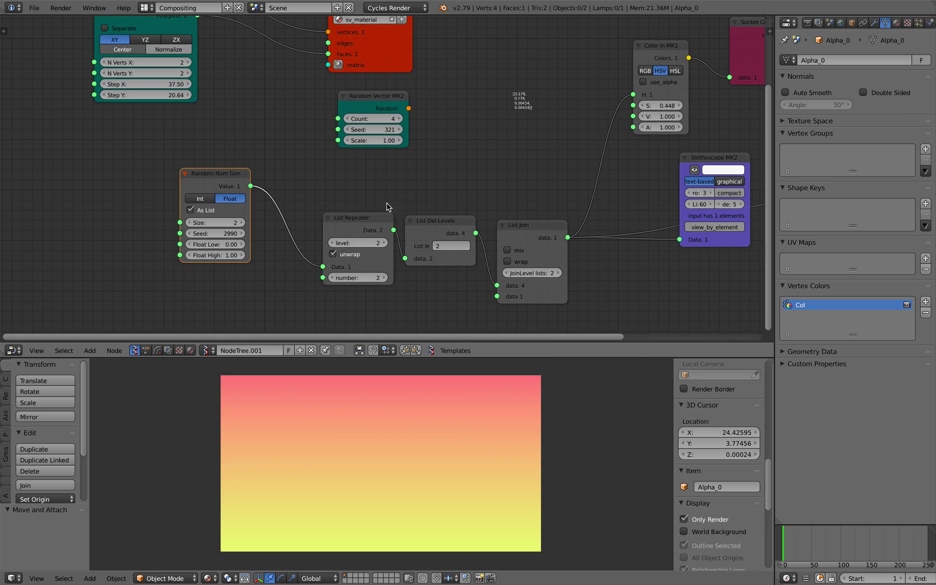
left_click_drag(211, 237, 291, 235)
left_click(240, 231)
middle_click_drag(526, 207, 402, 212)
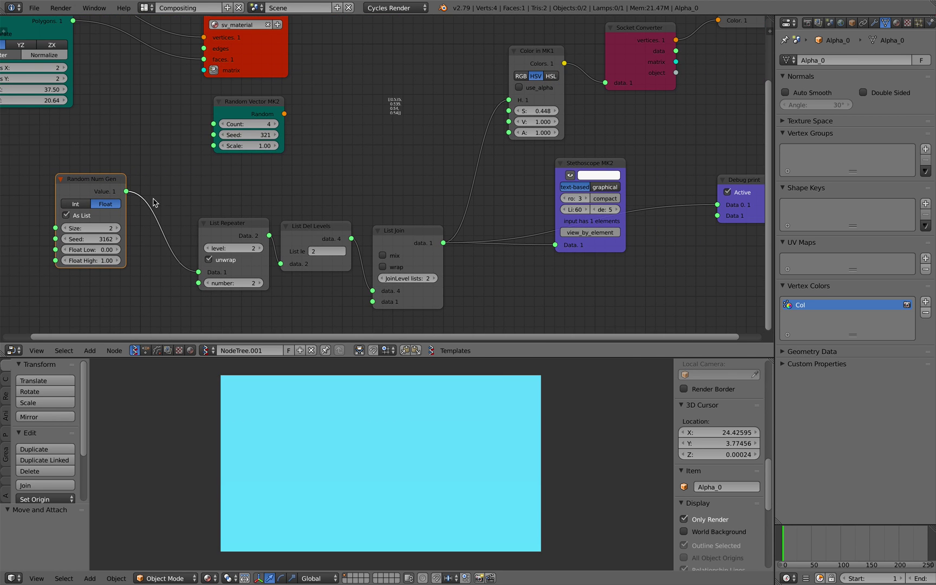
left_click_drag(87, 240, 137, 240)
Move the Socket Converter, Vertex color, Viewer BMesh and Plane MK2 nodes into a compact group above the list nodes, and save.
scroll(423, 235, "down", 3)
middle_click_drag(434, 181, 328, 278)
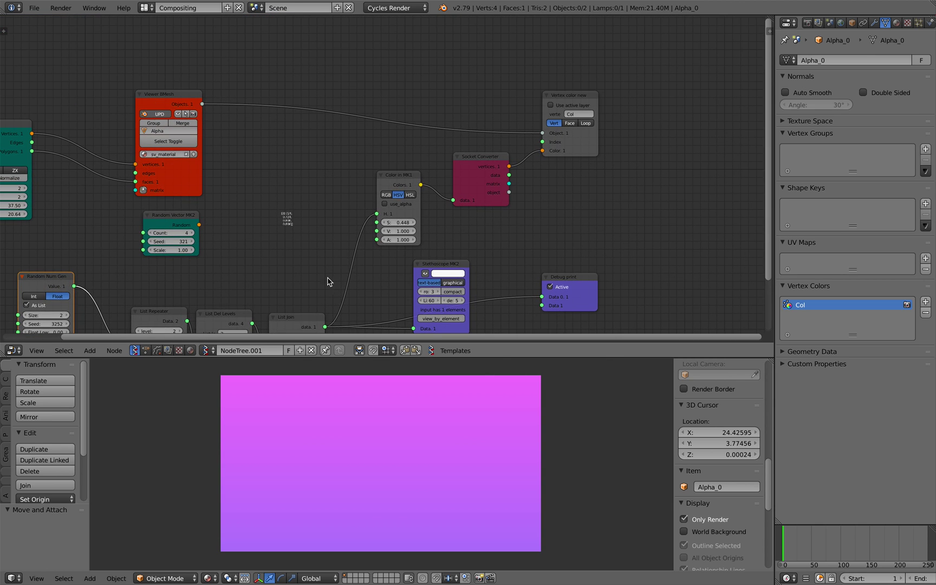
left_click_drag(474, 168, 485, 170)
left_click_drag(584, 151, 616, 159)
scroll(489, 233, "down", 1)
middle_click_drag(490, 233, 527, 180)
left_click_drag(271, 131, 471, 99)
left_click_drag(113, 100, 336, 51)
key("ctrl+s")
scroll(328, 194, "down", 1)
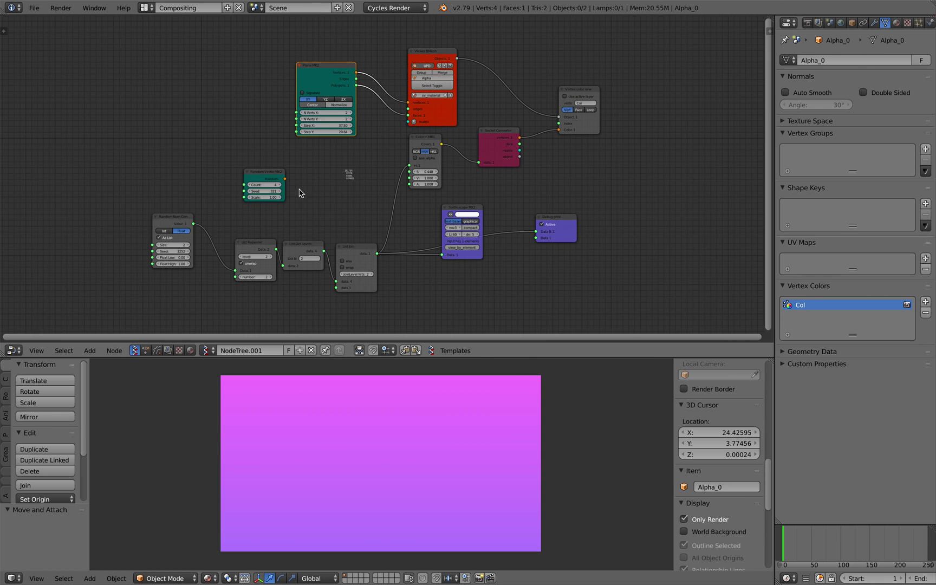
Remove the unused Random Vector MK2 node and tidy the Random Num Gen and list nodes into a compact row.
scroll(334, 247, "up", 1)
left_click_drag(353, 254, 355, 238)
left_click_drag(298, 254, 274, 221)
left_click_drag(352, 237, 332, 216)
left_click_drag(157, 220, 147, 194)
scroll(368, 199, "up", 3)
middle_click_drag(380, 197, 395, 221)
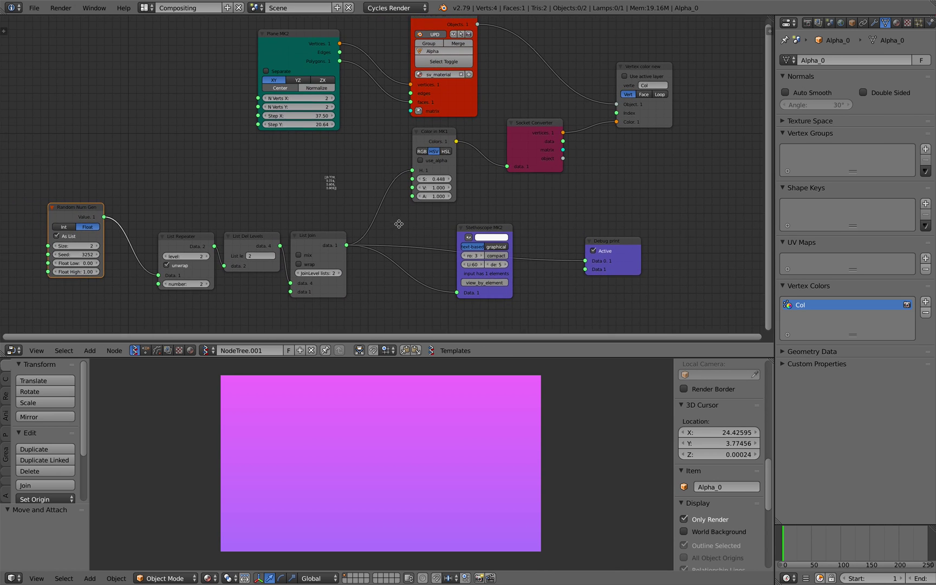
Stack the Debug print node above Stethoscope MK2 below the Socket Converter.
scroll(428, 217, "down", 1)
left_click_drag(487, 226, 447, 242)
left_click_drag(590, 241, 522, 204)
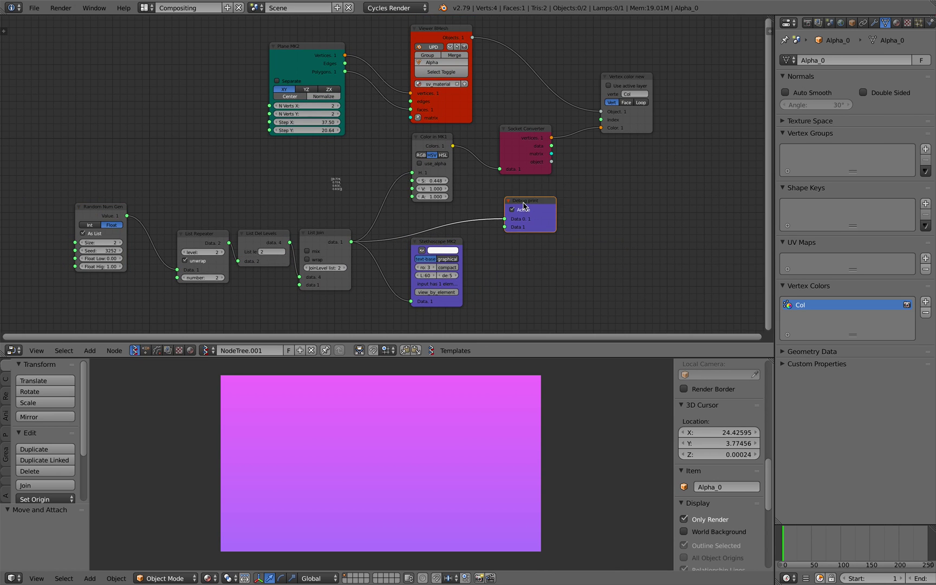
middle_click_drag(522, 204, 527, 207)
left_click_drag(541, 209, 514, 213)
left_click_drag(454, 247, 519, 256)
mouse_move(454, 236)
middle_mouse_down()
mouse_move(481, 245)
mouse_move(500, 235)
mouse_move(419, 230)
mouse_move(436, 234)
middle_mouse_up()
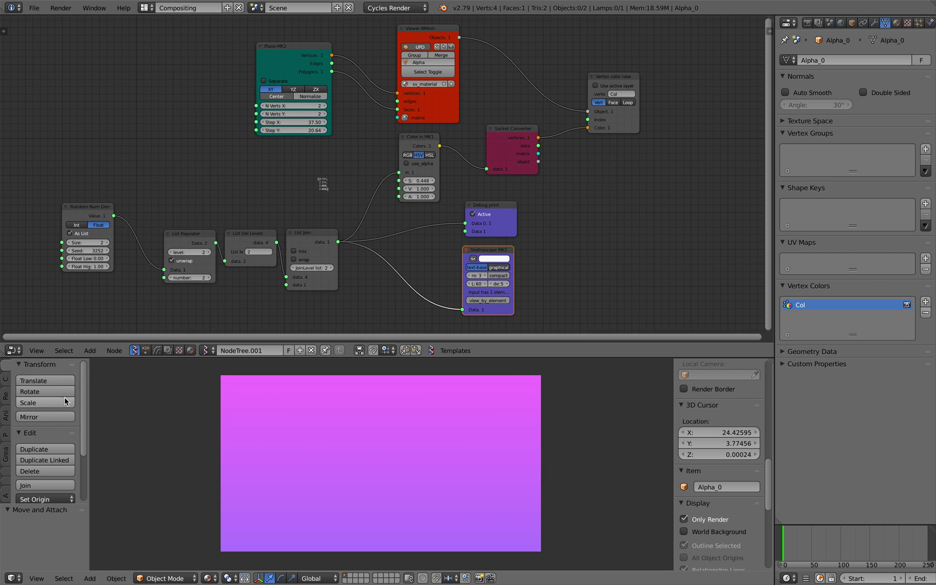
Collapse the 3D viewport's tool shelf and properties sidebar.
left_click_drag(89, 403, 7, 401)
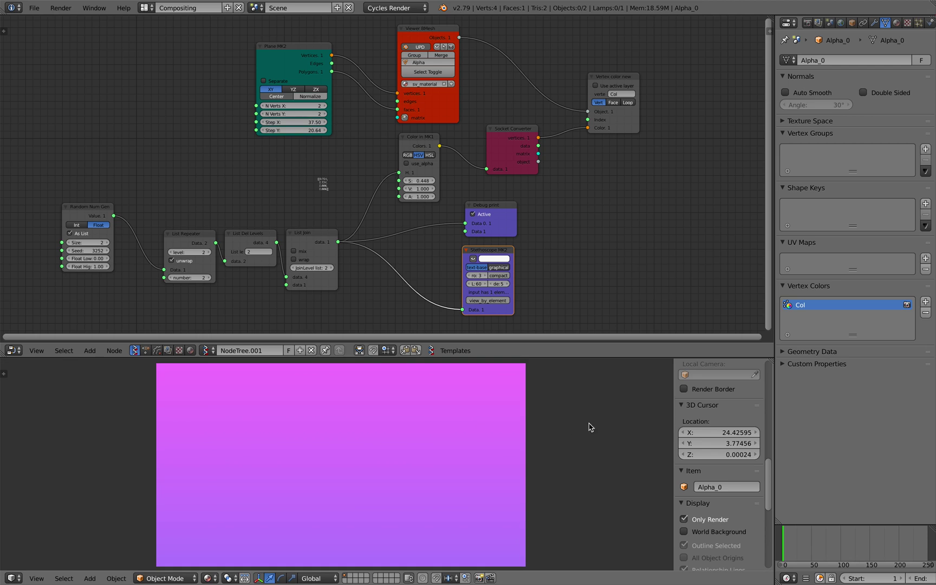
left_click_drag(675, 424, 752, 432)
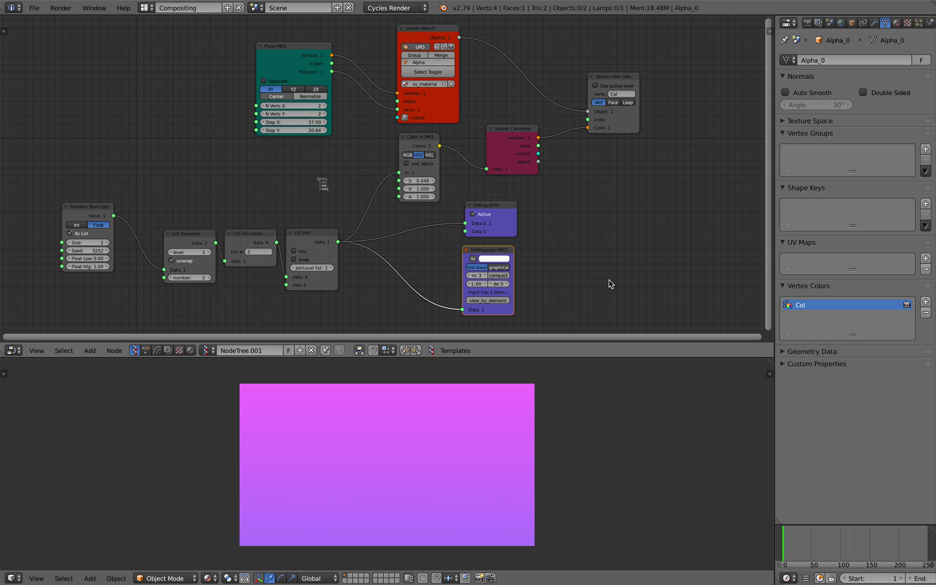
Set Random Num Gen's Seed to 3316 for a new pair of gradient colours.
middle_click_drag(561, 261, 561, 267)
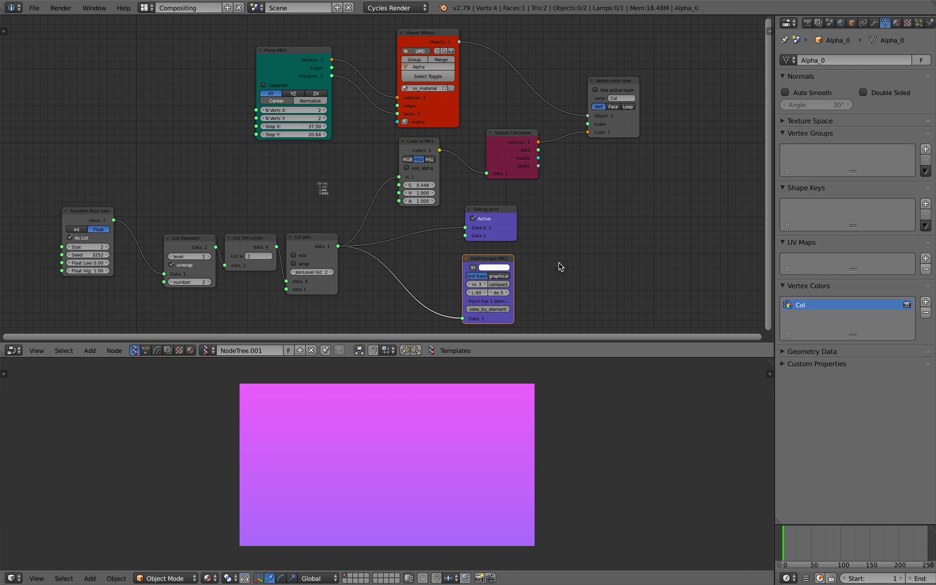
left_click_drag(106, 255, 133, 254)
middle_click_drag(213, 223, 218, 222)
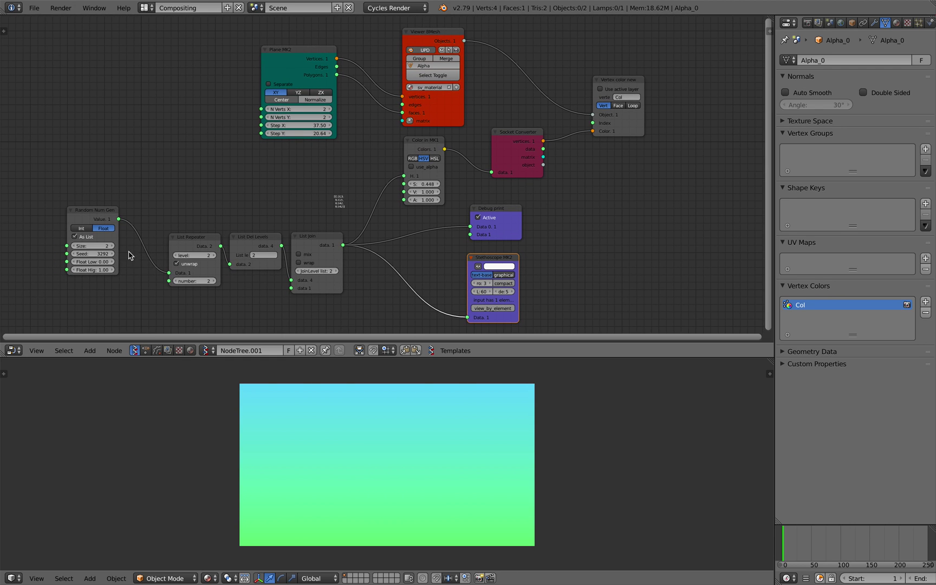
left_click_drag(110, 252, 134, 235)
middle_click_drag(133, 235, 133, 236)
Save the file and rename the node tree as SkyGradient.
key("ctrl+s")
left_click(215, 207)
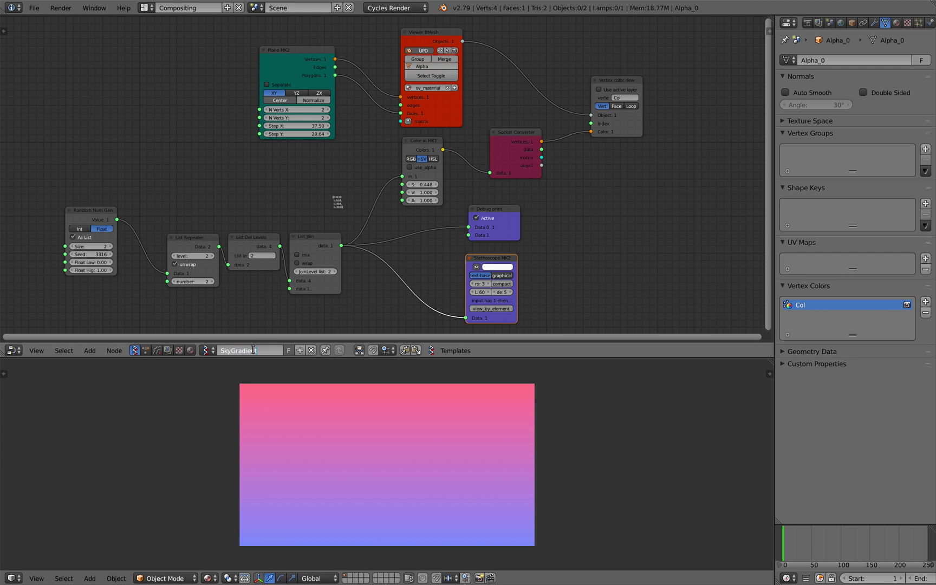
middle_click_drag(630, 234, 630, 233)
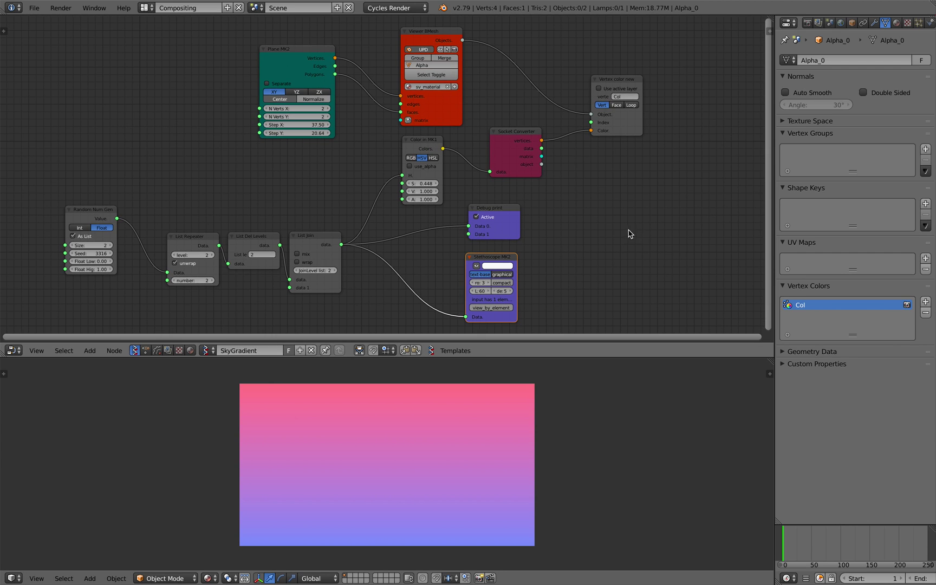